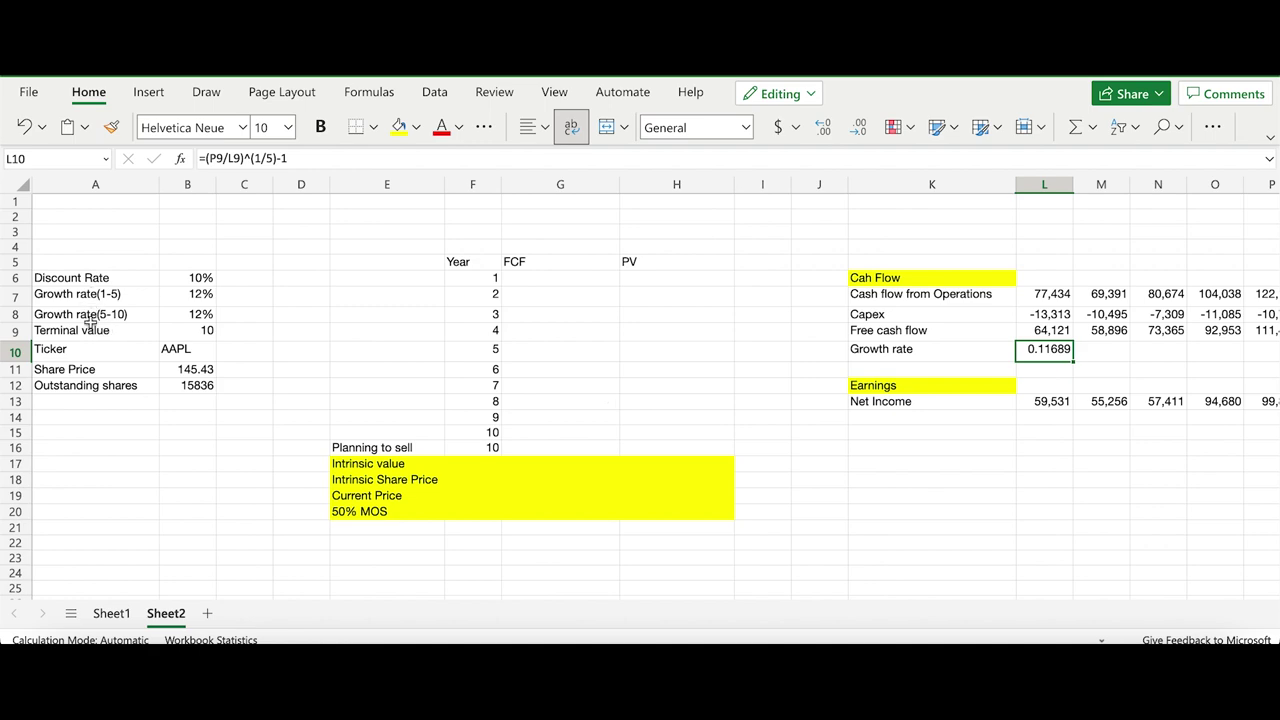
Check Apple's share price 145.43 and outstanding shares 15836 in its ownership details
click(52, 351)
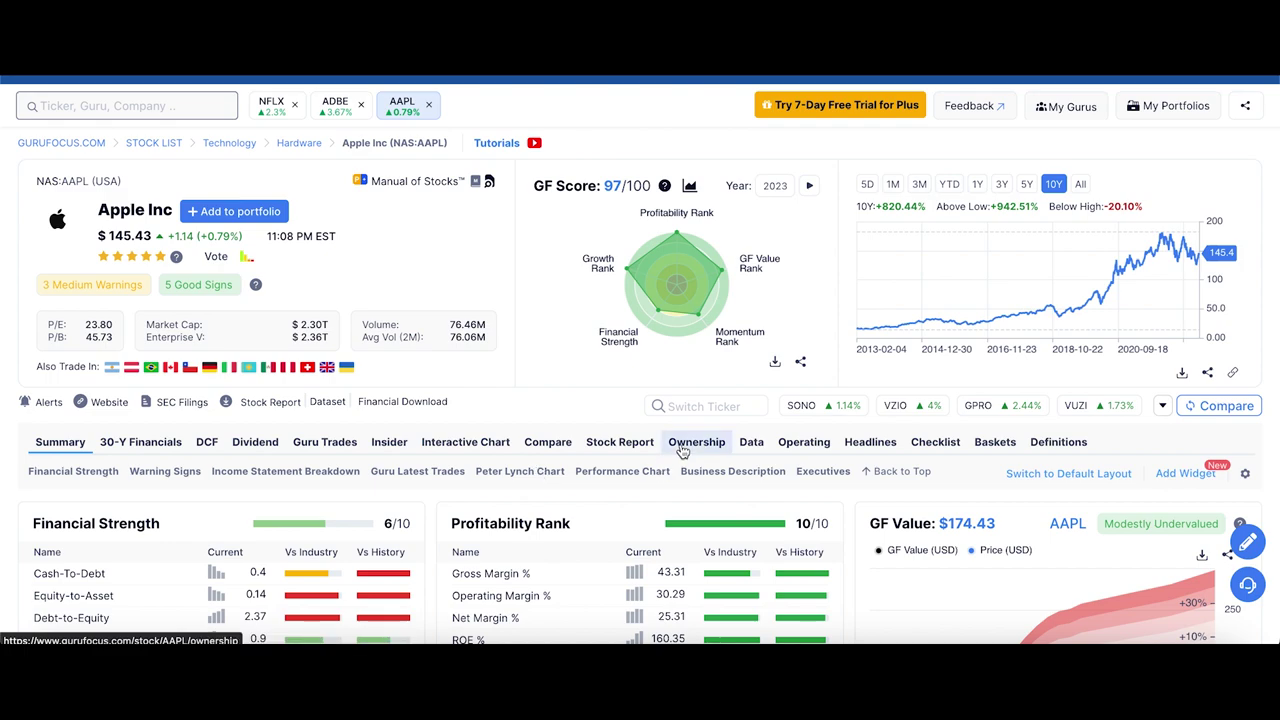
click(683, 448)
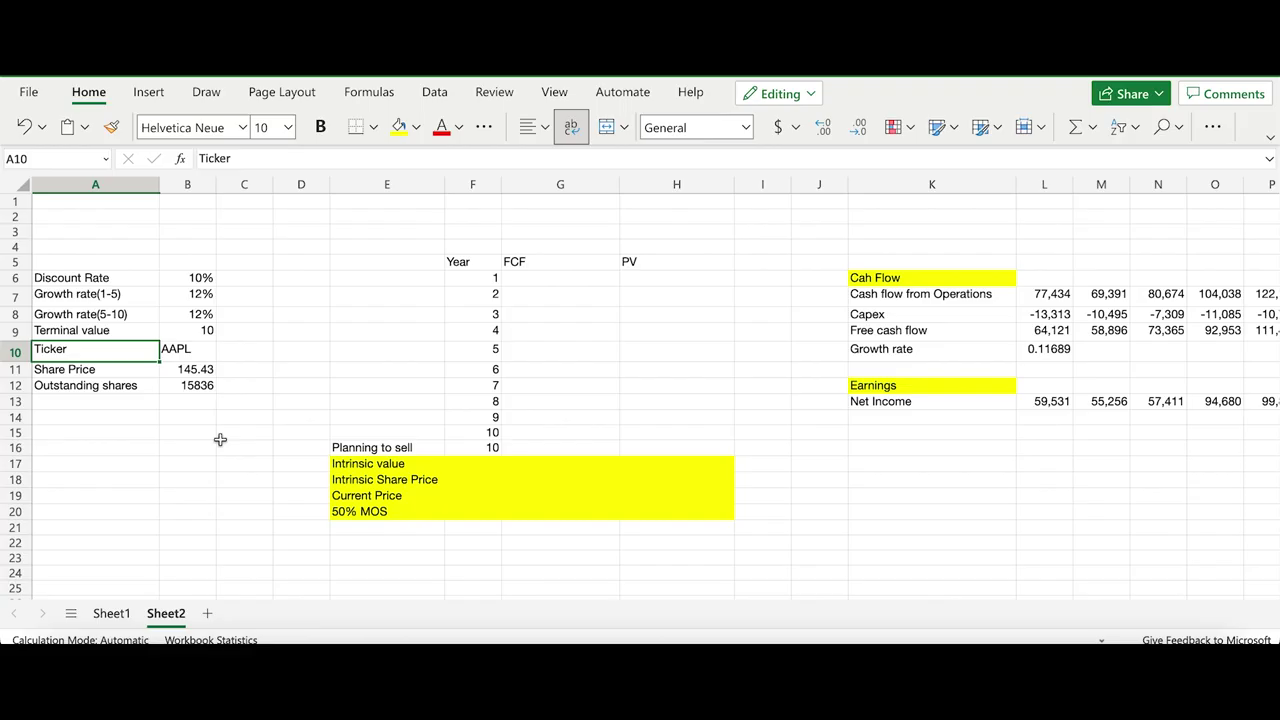
click(209, 370)
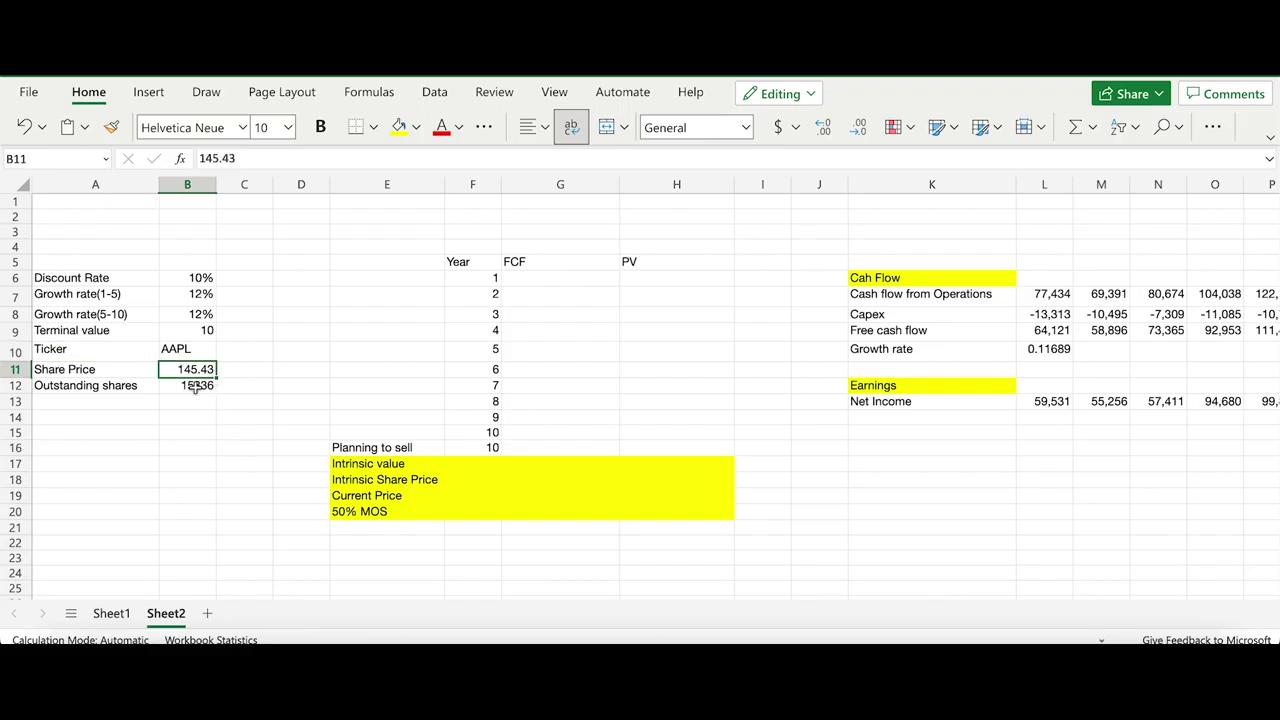
click(193, 385)
scroll(604, 363, right, 3)
scroll(604, 363, right, 1)
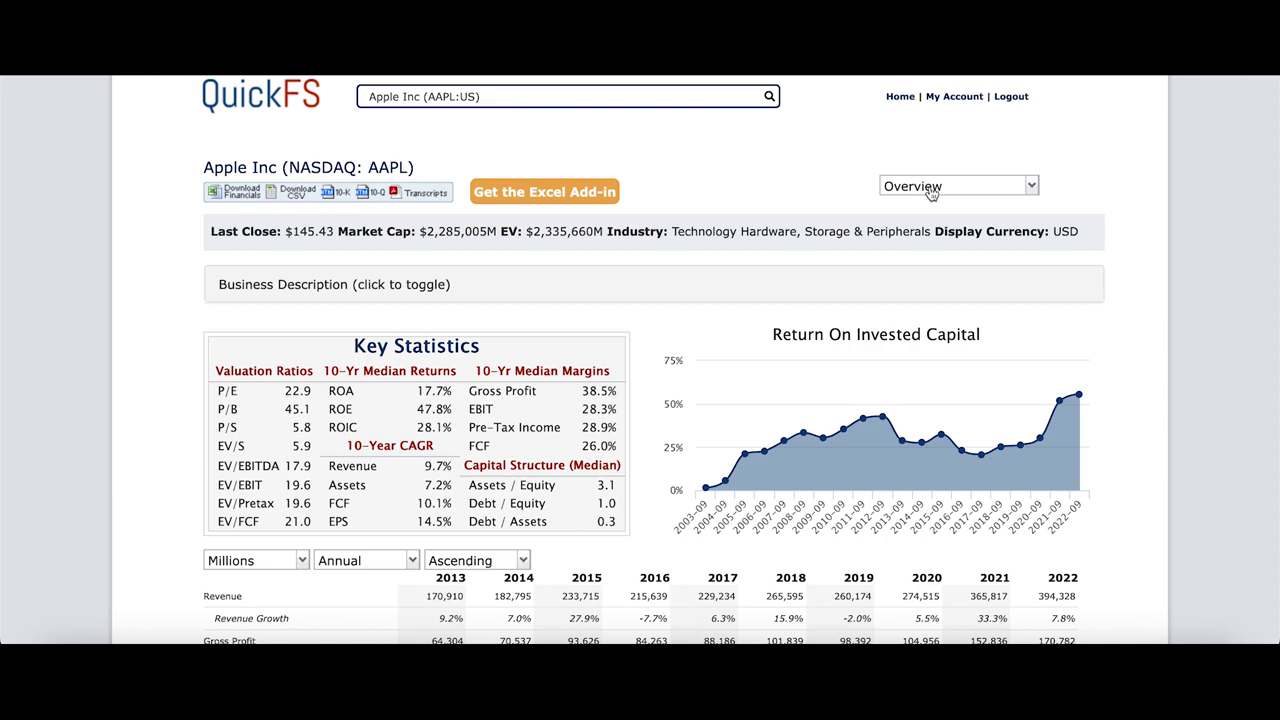
Switch QuickFS to the cash flow statement and mark the 2019–2021 Cash From Operations values
click(964, 190)
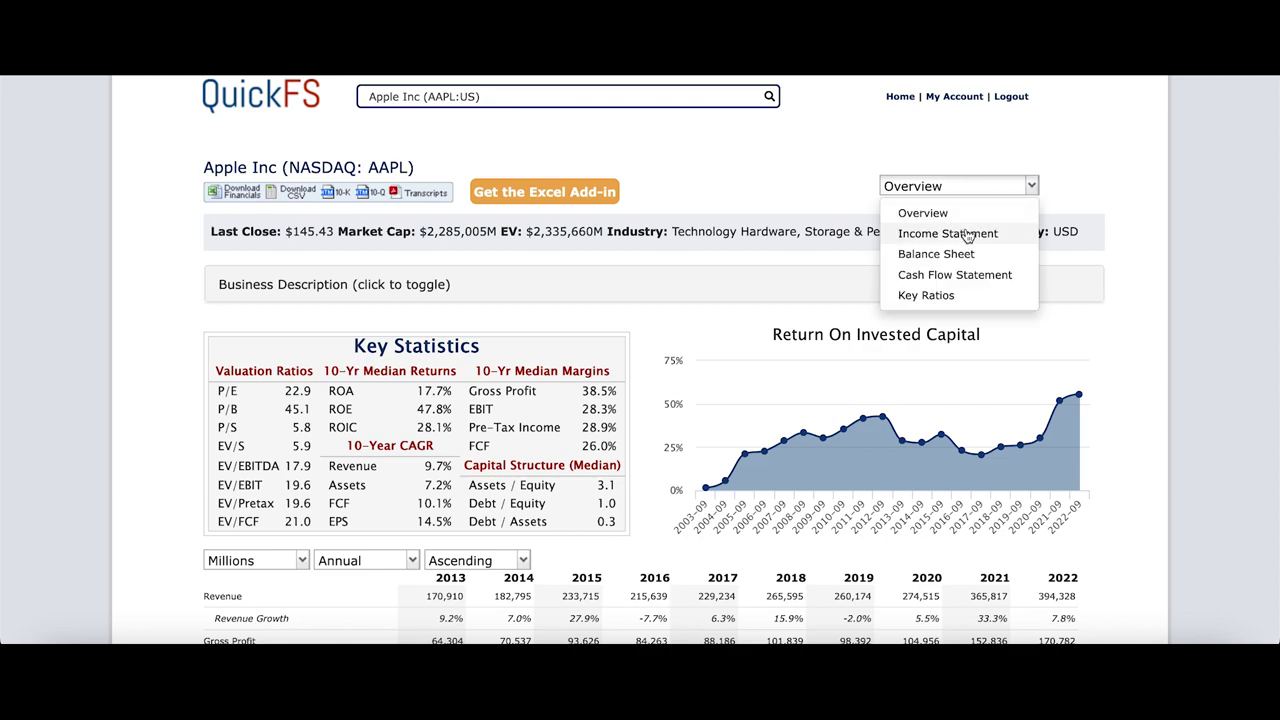
click(950, 274)
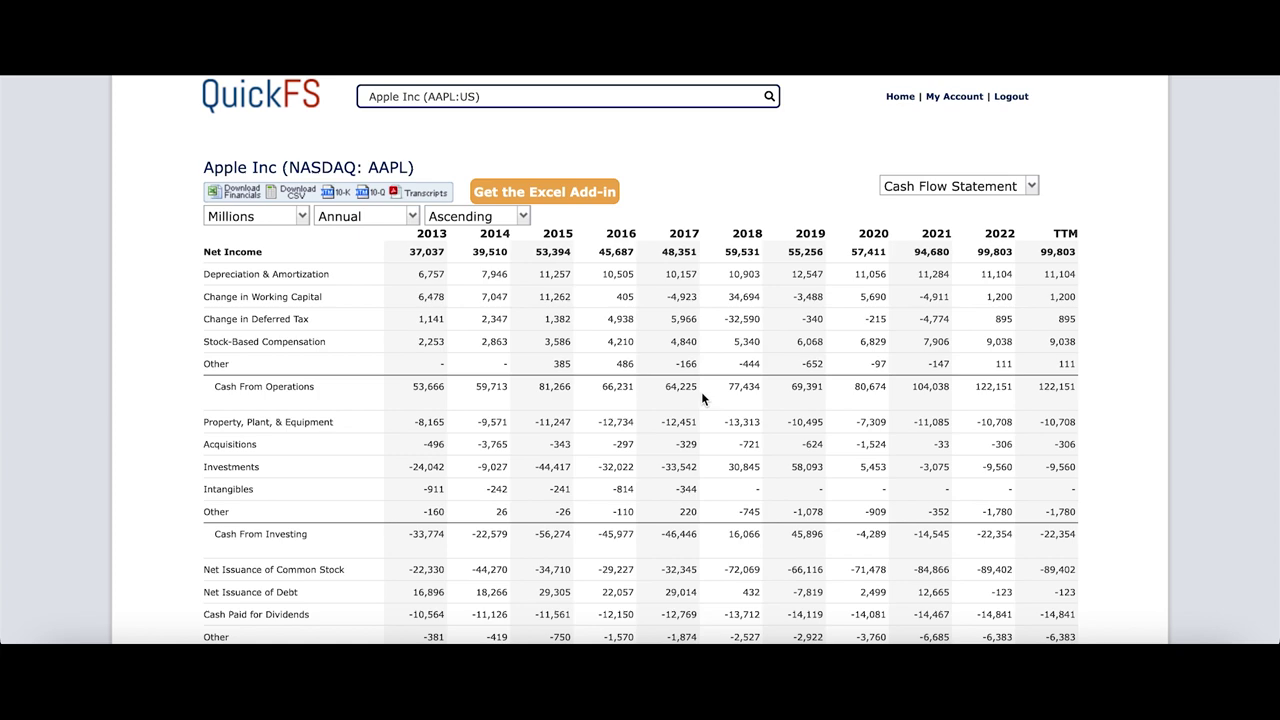
drag(790, 386, 1010, 386)
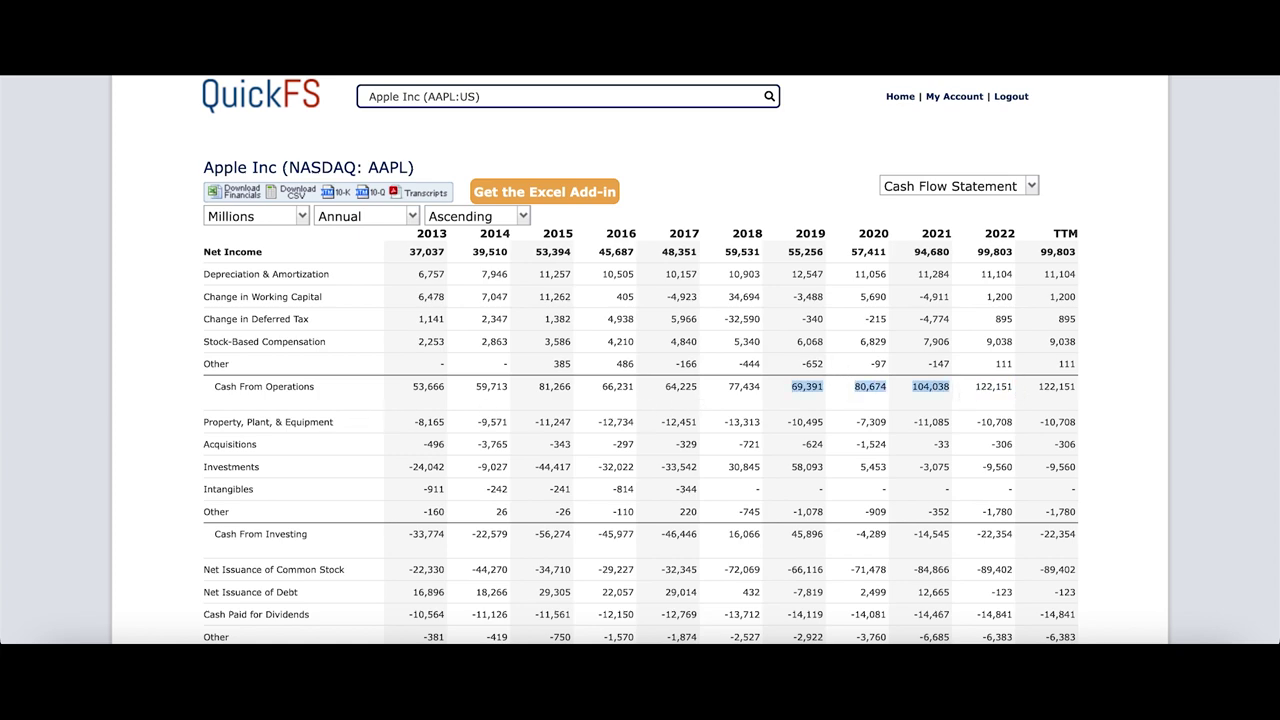
key(ctrl+Tab)
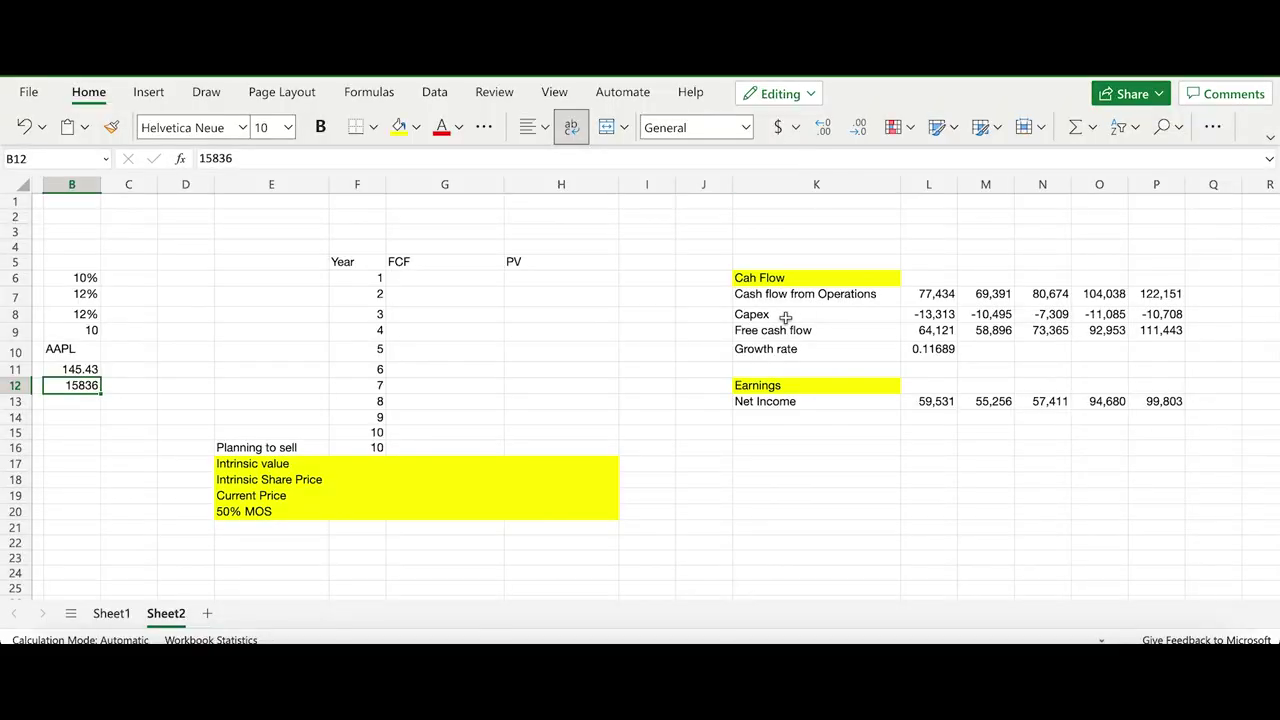
click(785, 316)
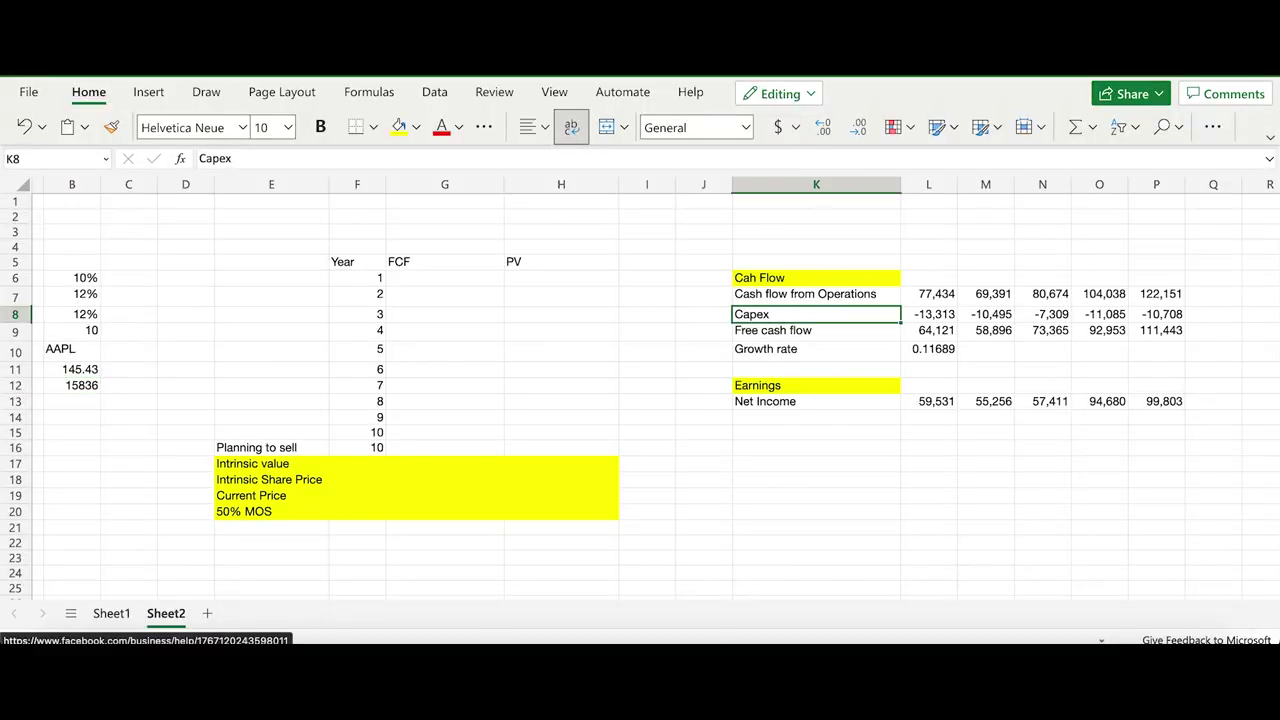
key(ctrl+Tab)
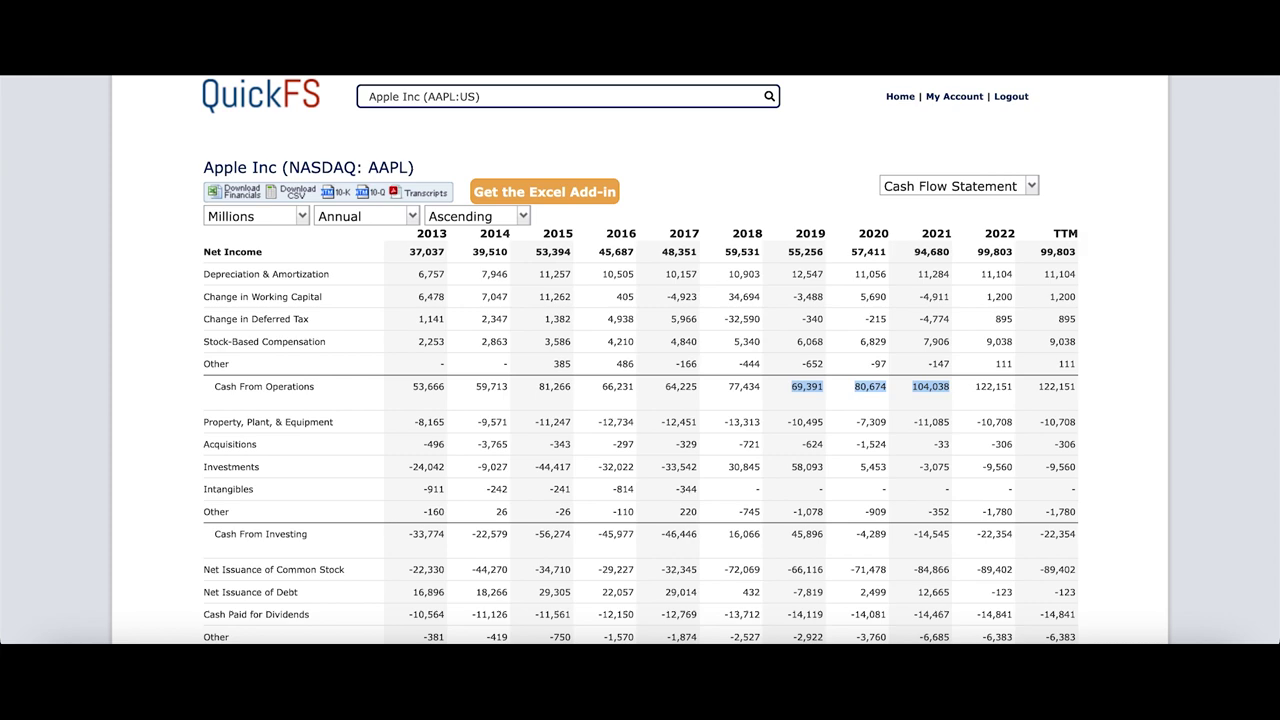
drag(199, 421, 328, 423)
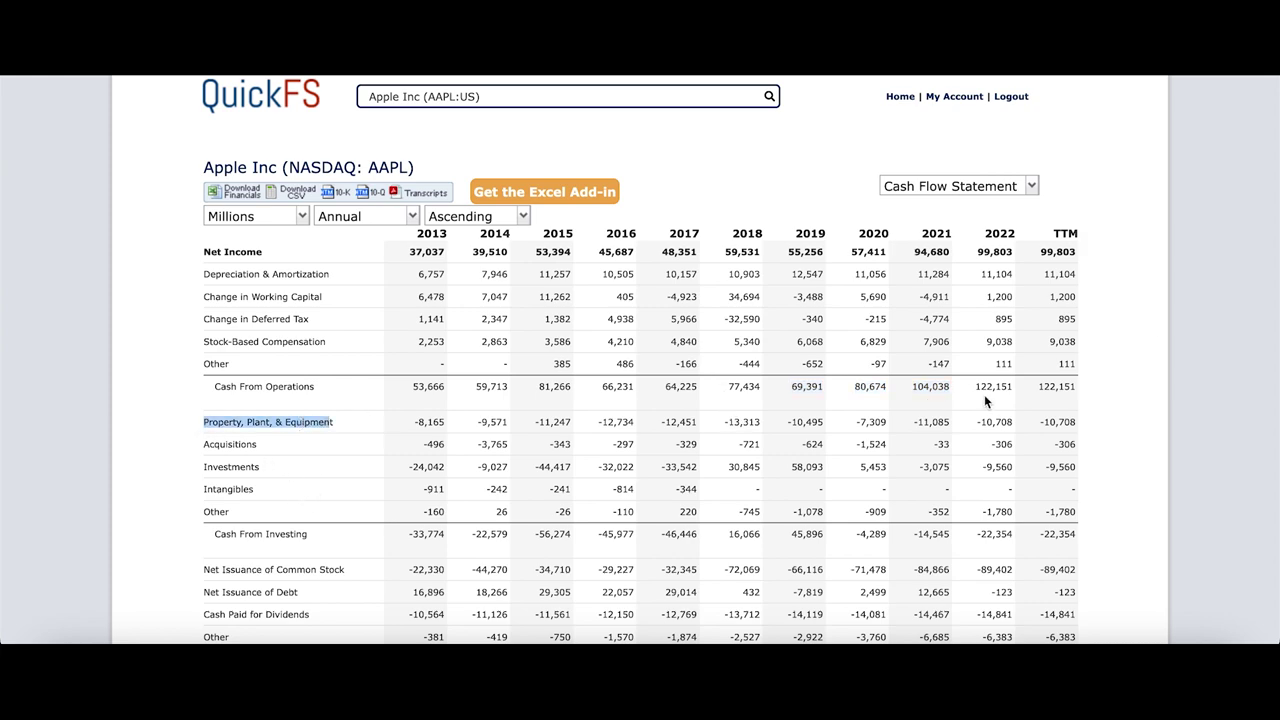
key(ctrl+Tab)
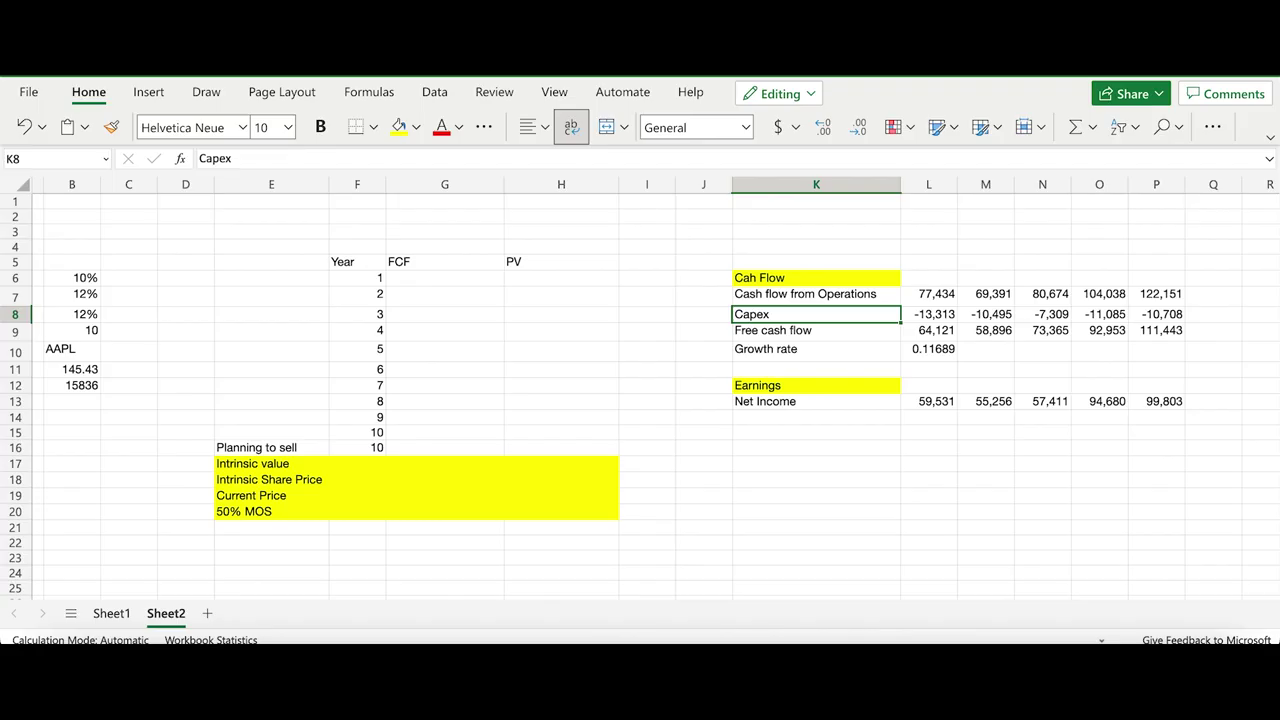
click(812, 330)
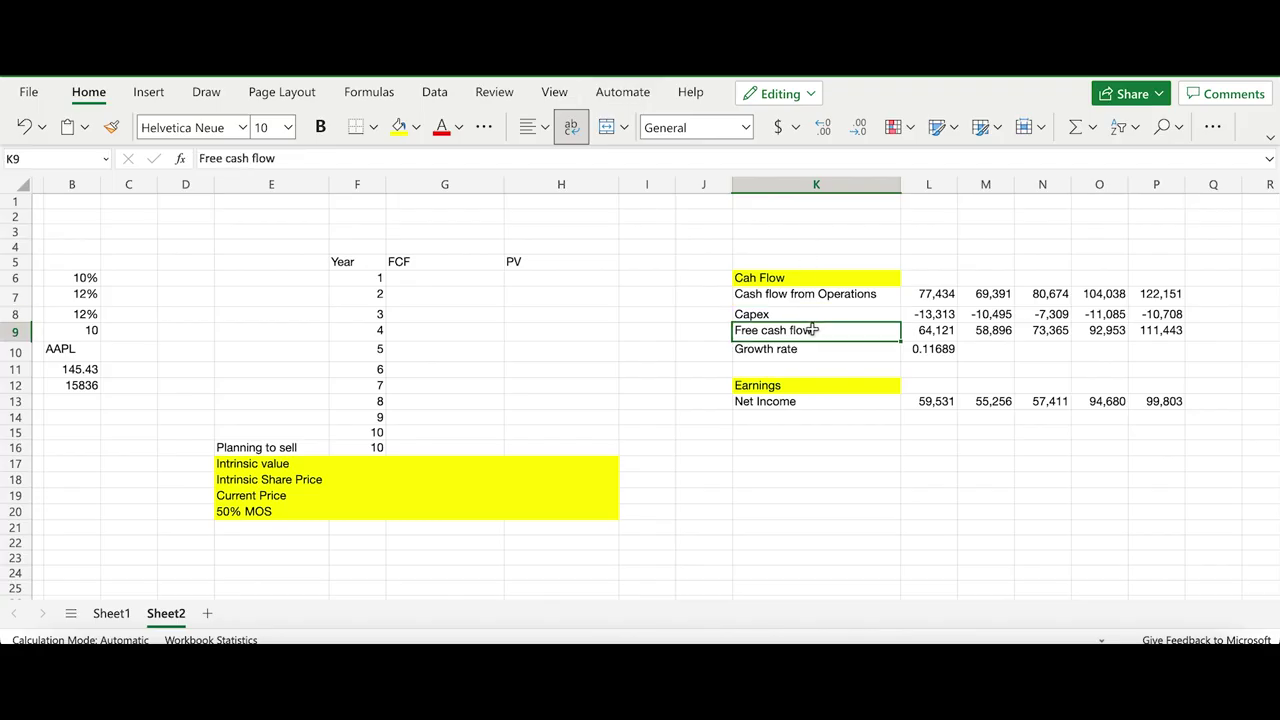
click(943, 294)
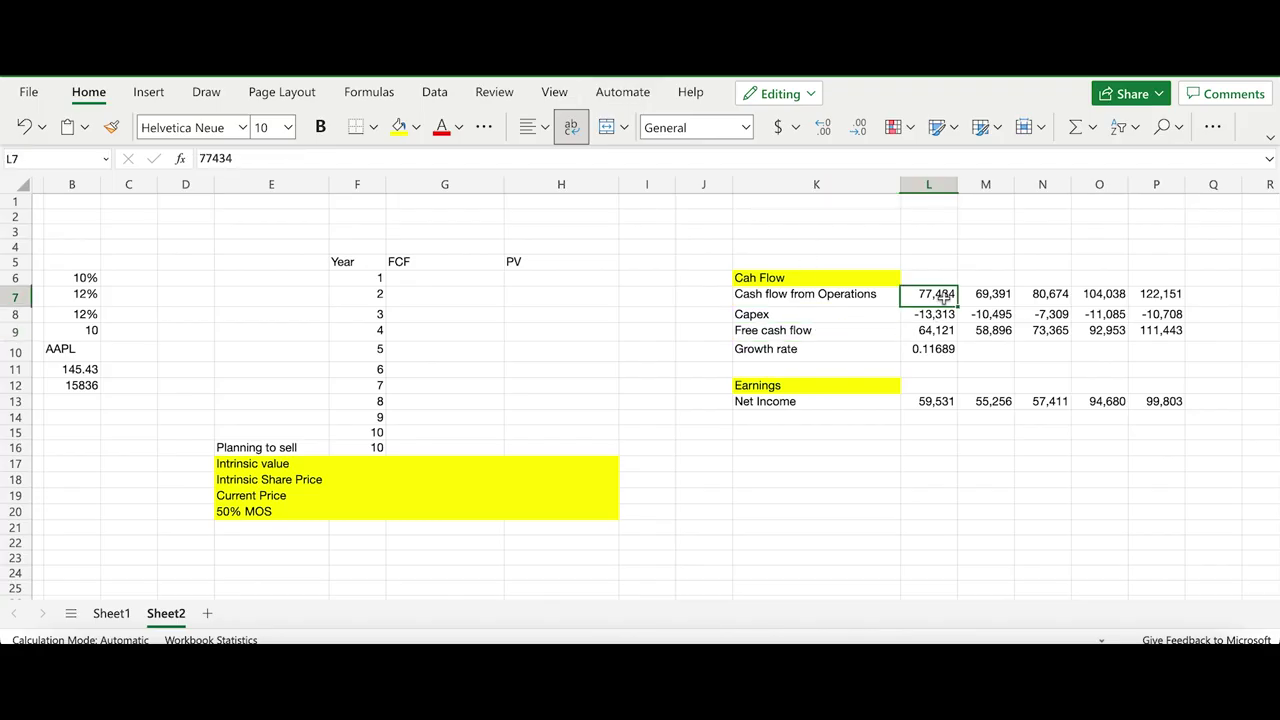
click(932, 315)
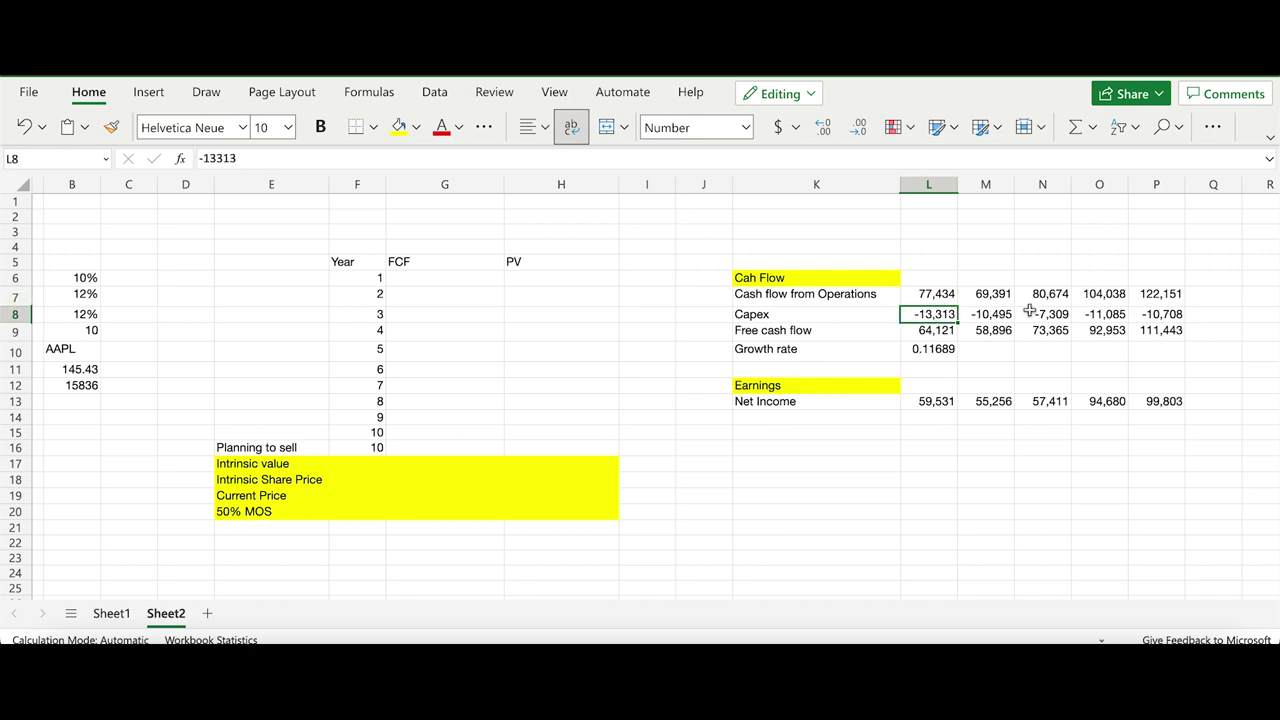
click(946, 334)
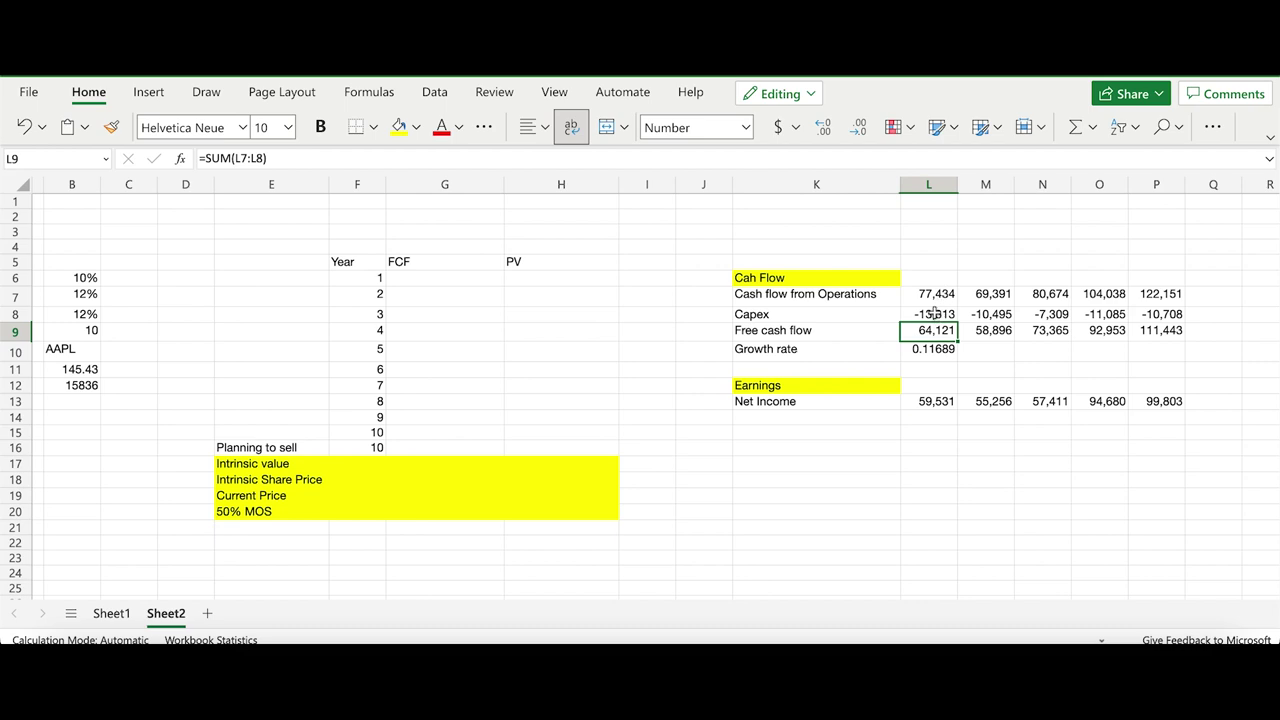
click(1025, 357)
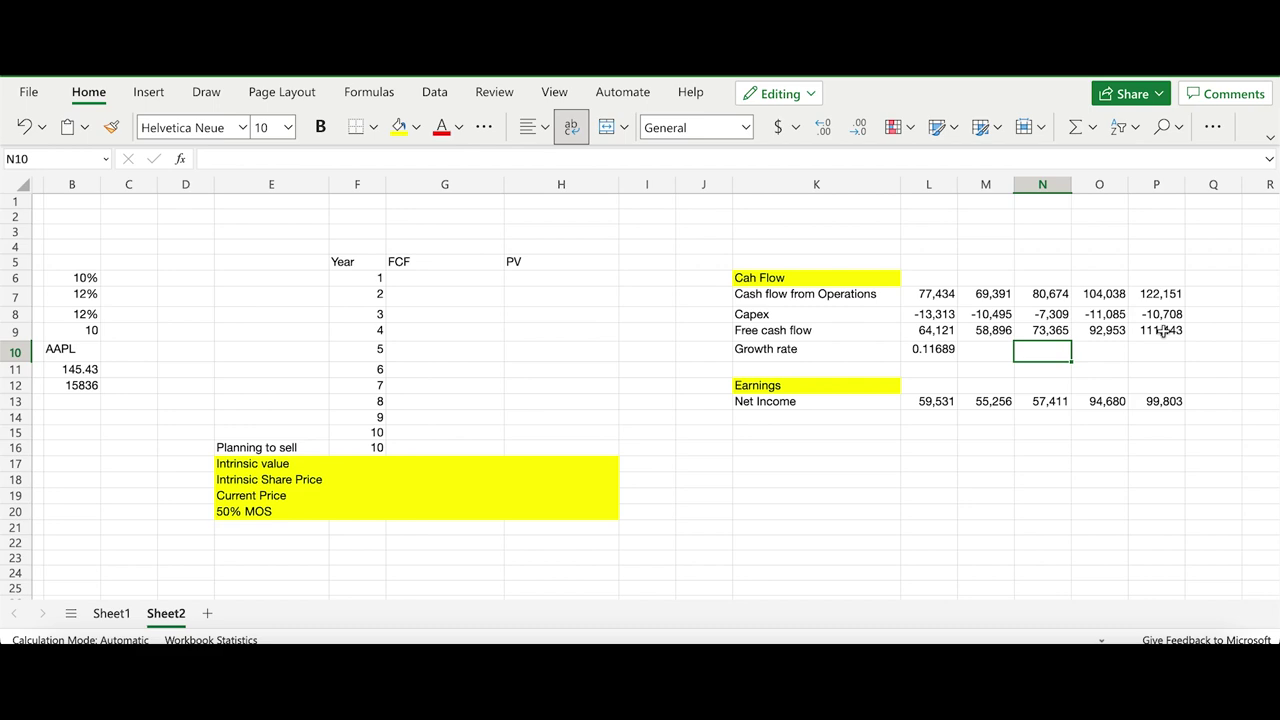
click(935, 350)
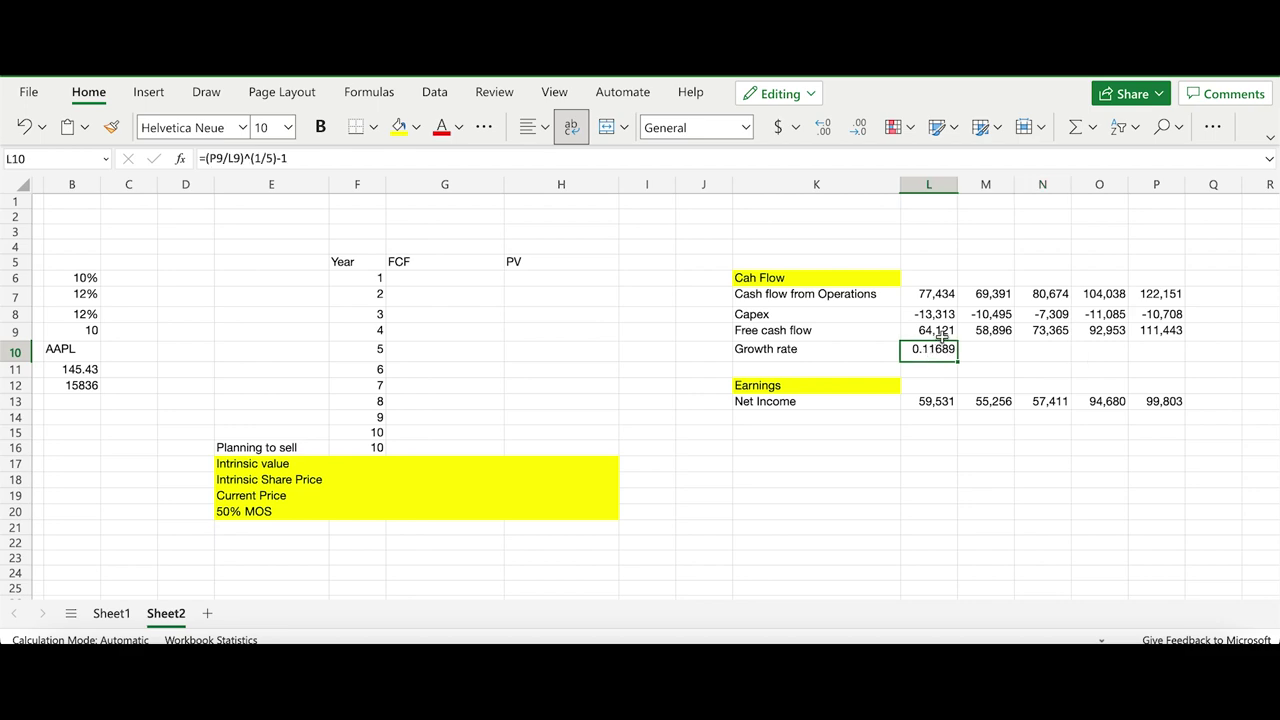
click(940, 334)
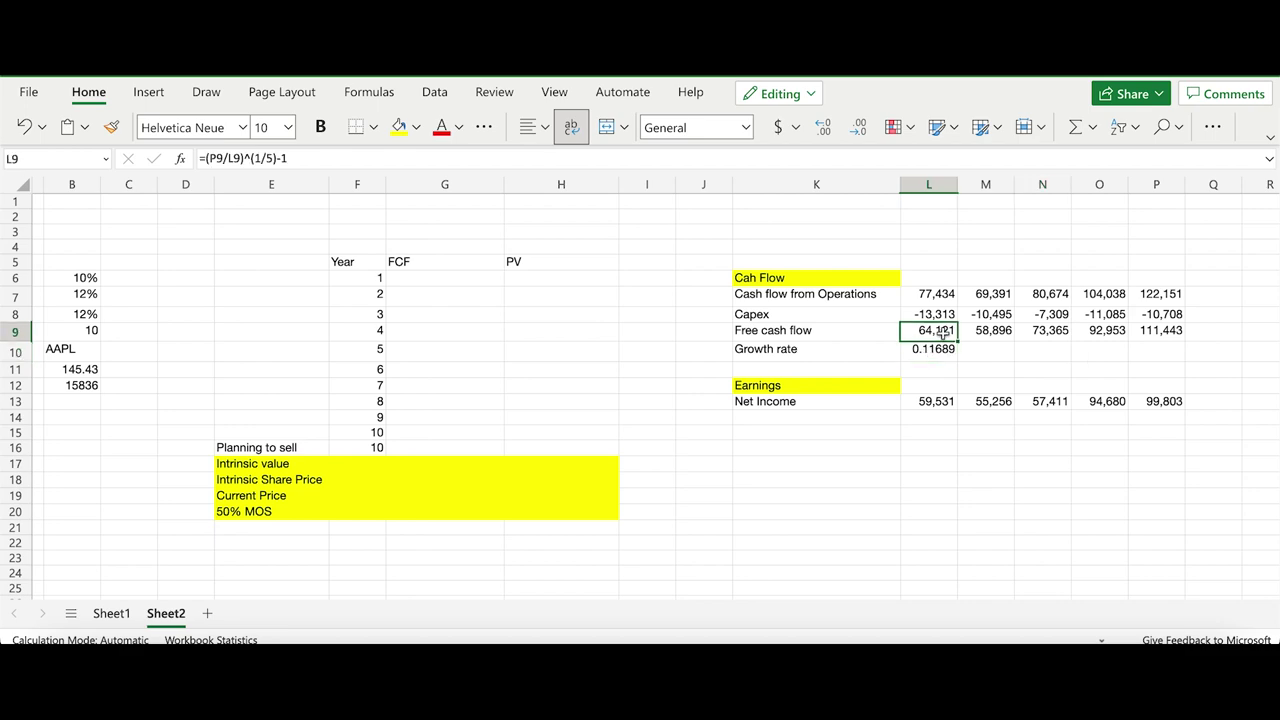
click(1162, 334)
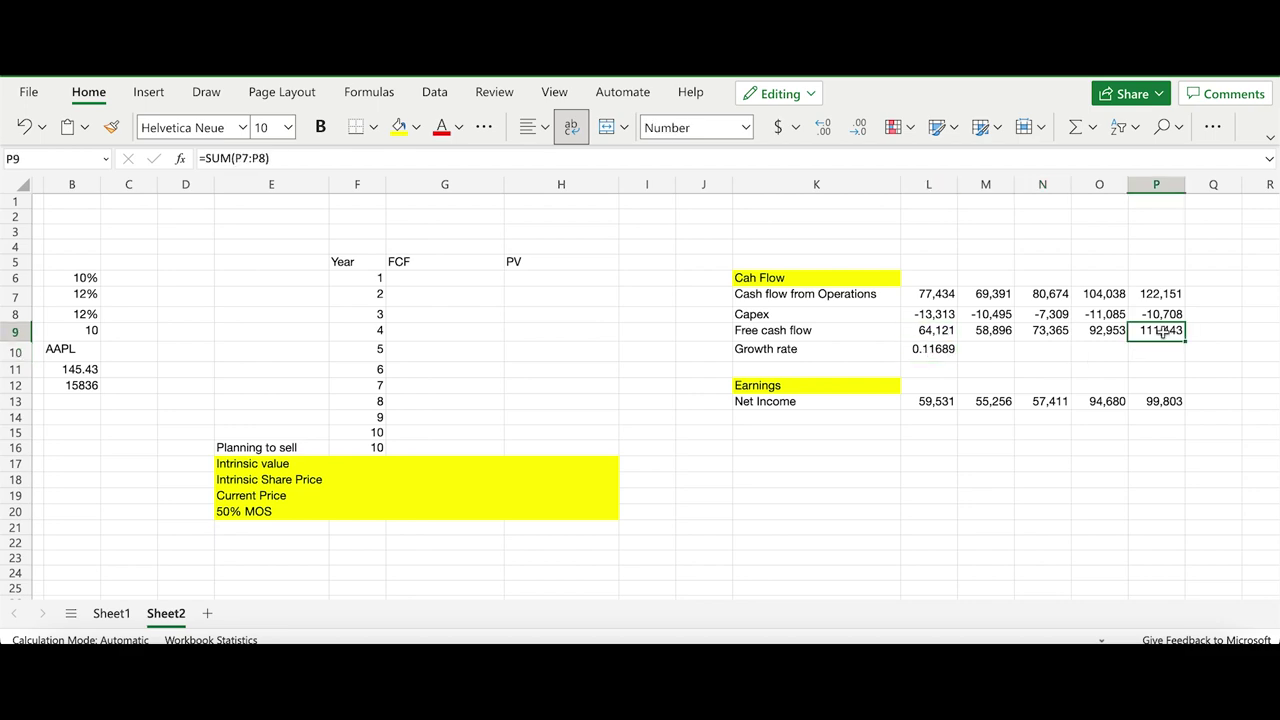
click(941, 332)
click(932, 348)
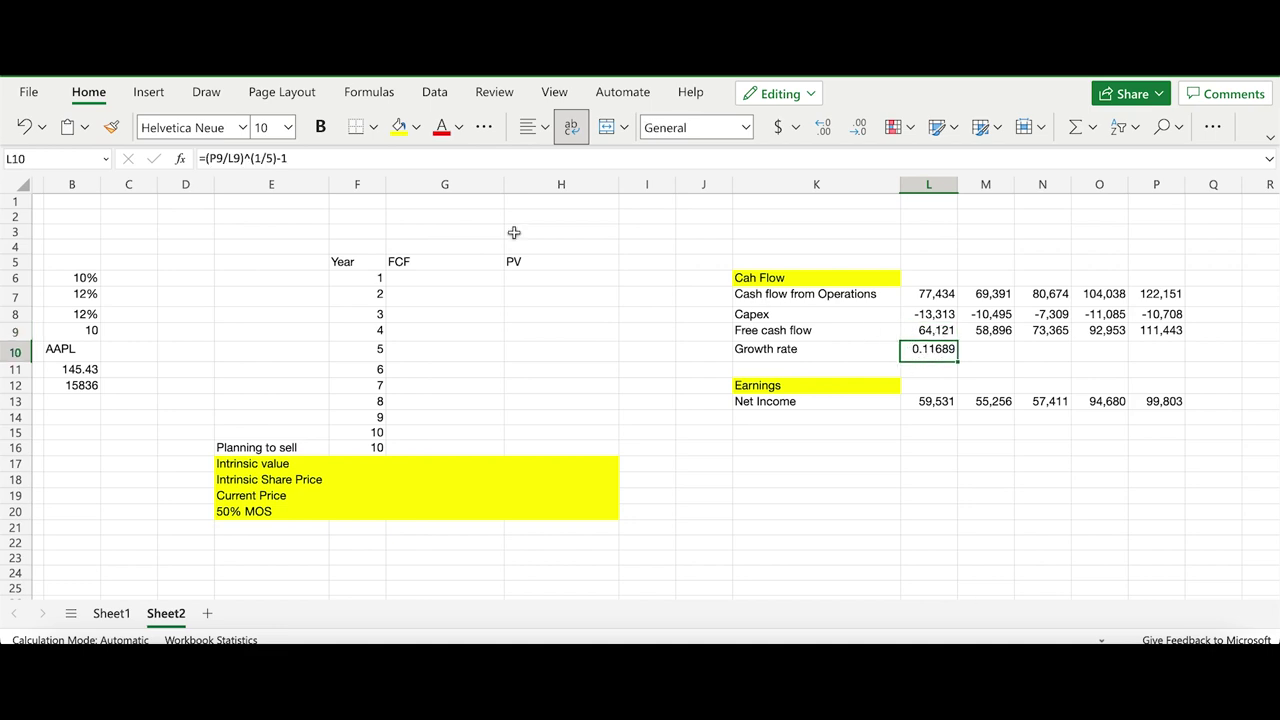
click(947, 371)
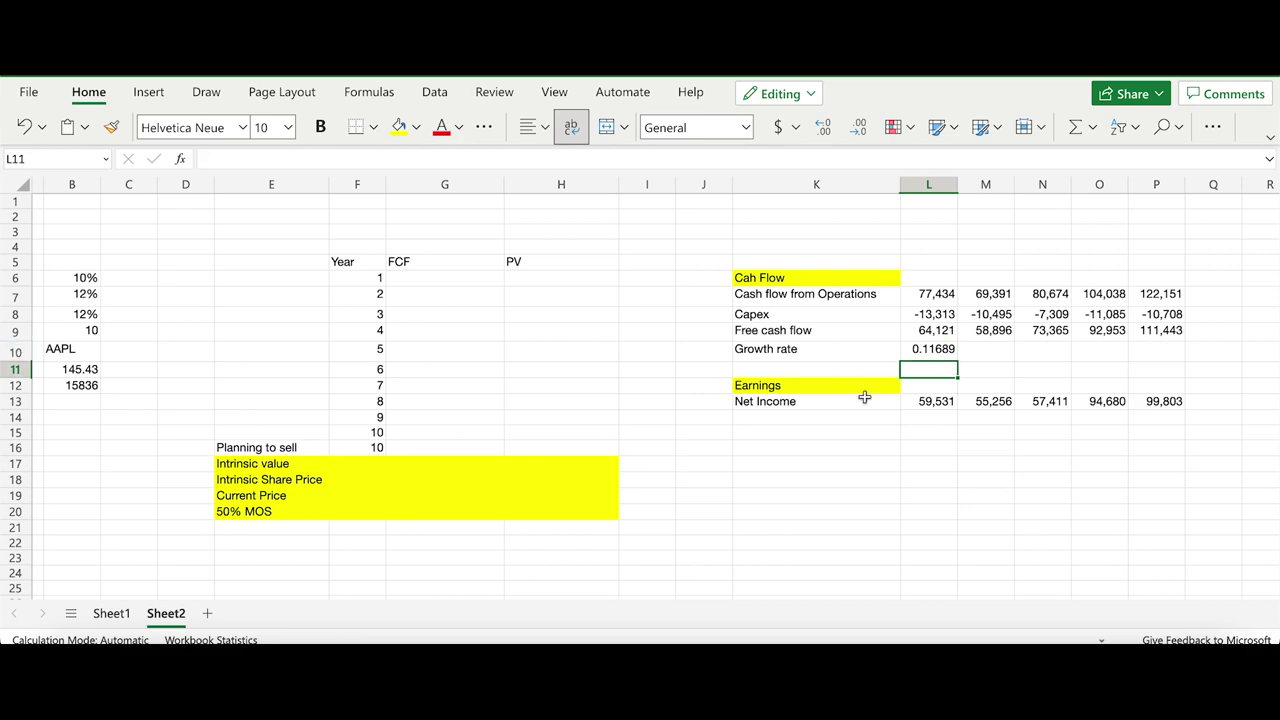
click(834, 414)
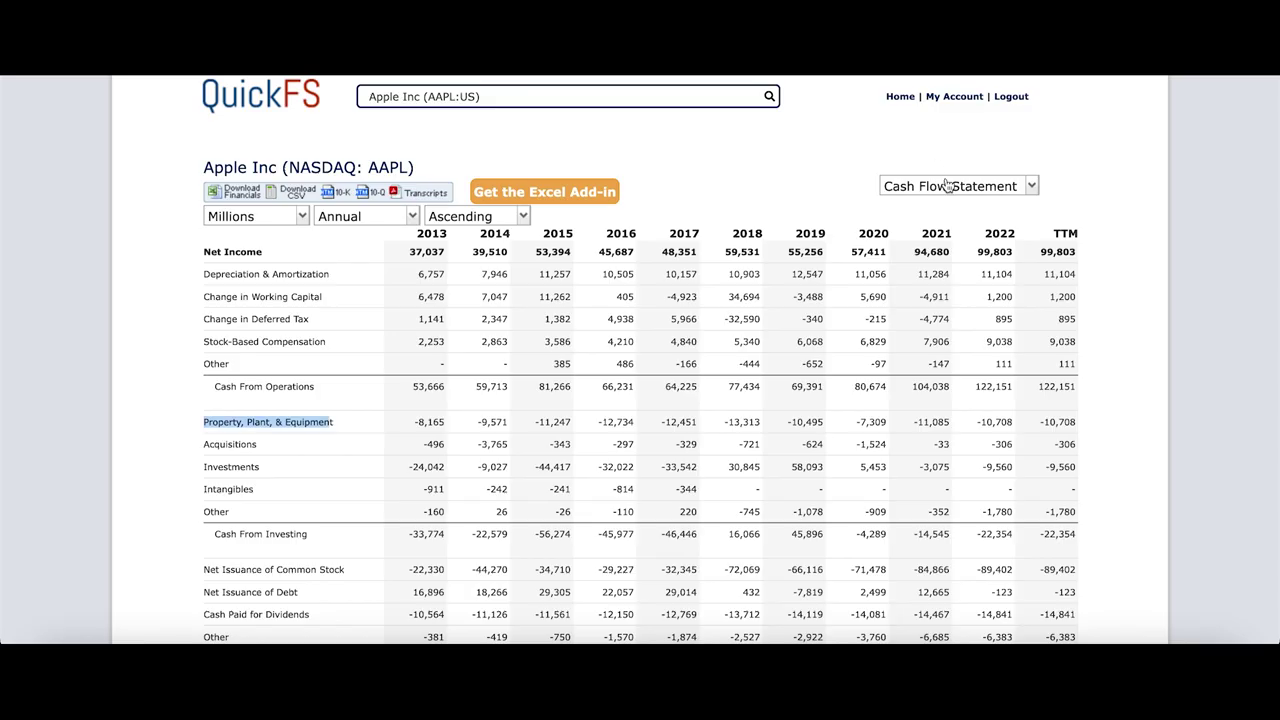
Show Apple's income statement and mark the 2019–2022 Net Income values, 59,531 through 99,803
click(947, 188)
click(939, 235)
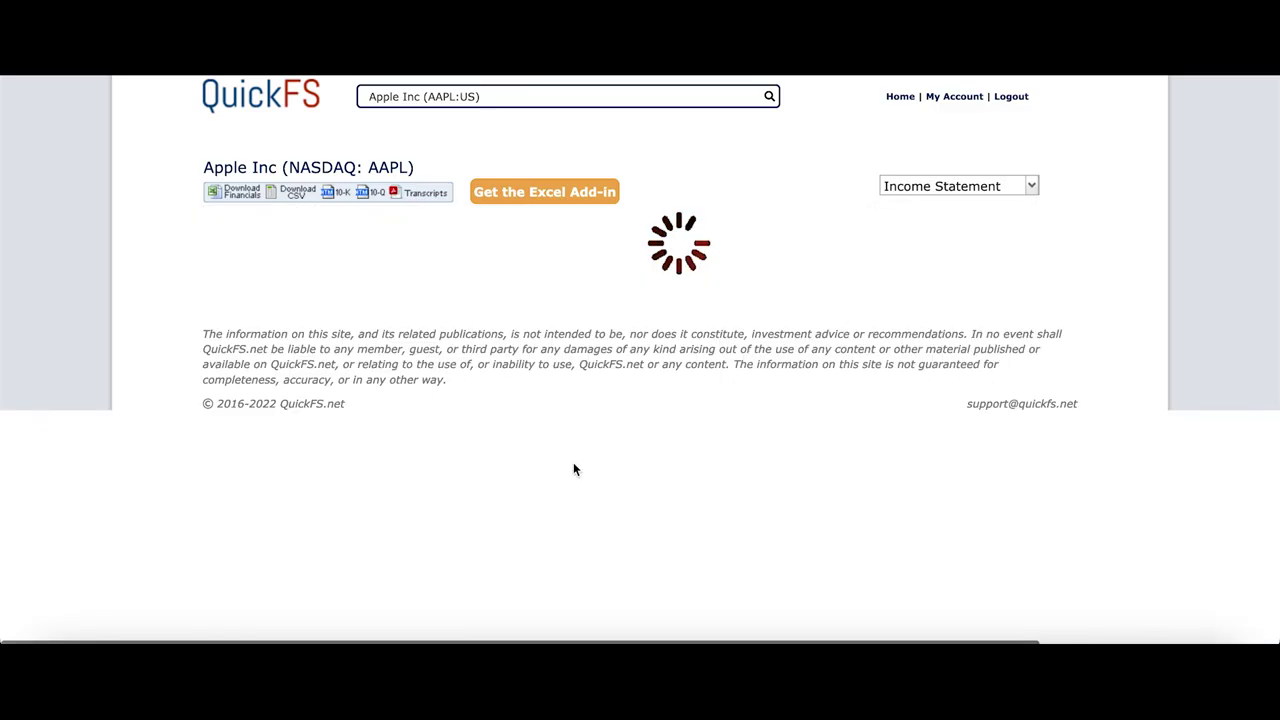
scroll(573, 469, down, 3)
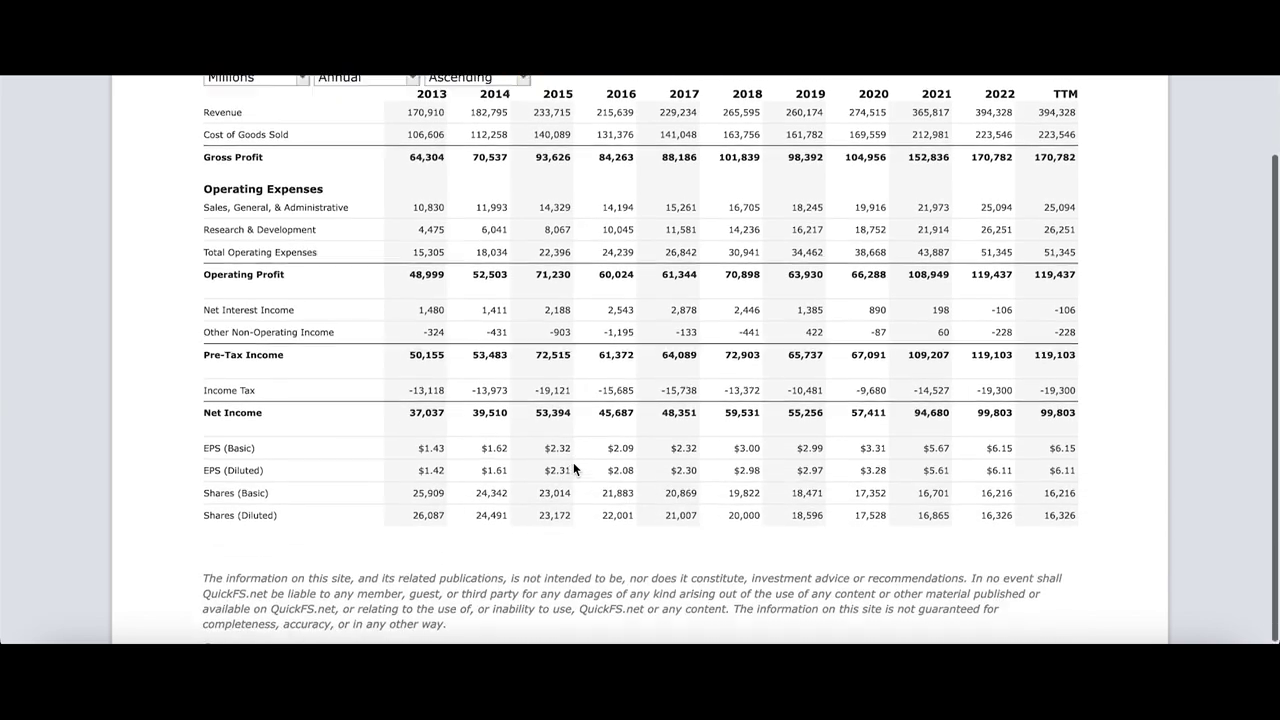
drag(795, 407, 1016, 408)
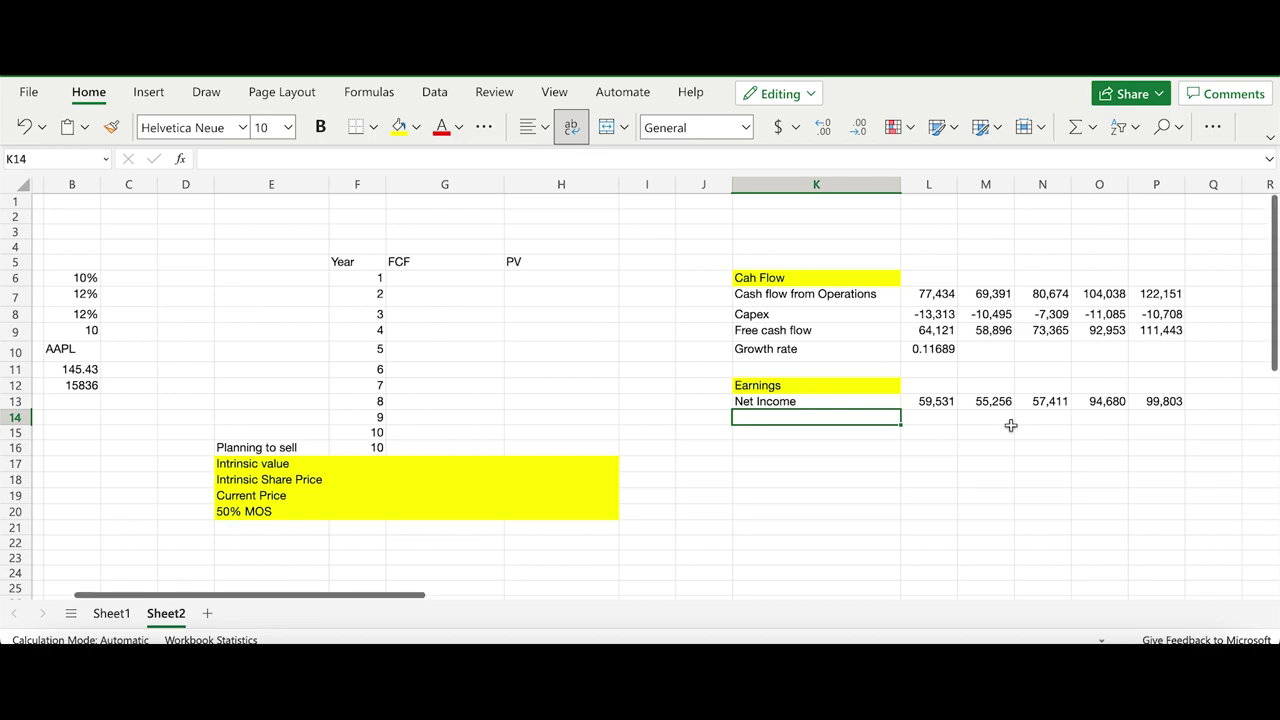
scroll(1011, 425, left, 1)
scroll(1011, 425, left, 1)
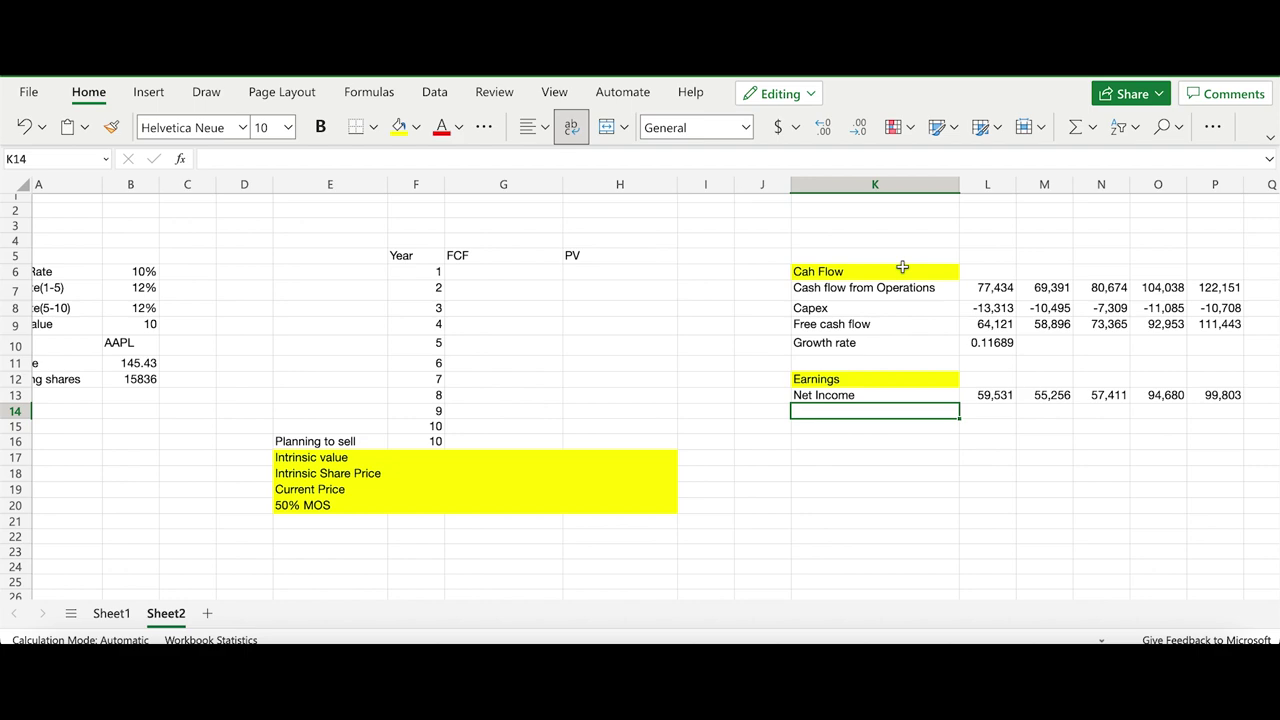
click(908, 379)
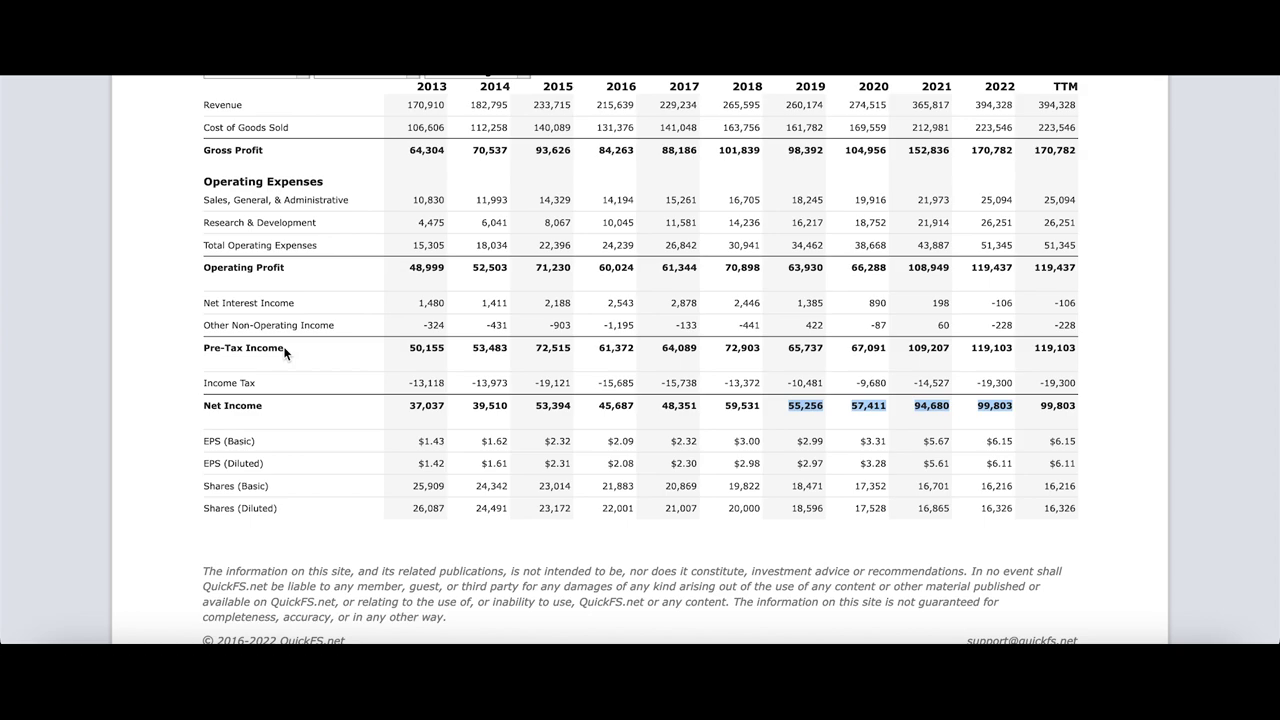
Reopen Apple's cash flow statement and highlight the Cash From Investing row
scroll(1008, 243, up, 3)
click(1020, 188)
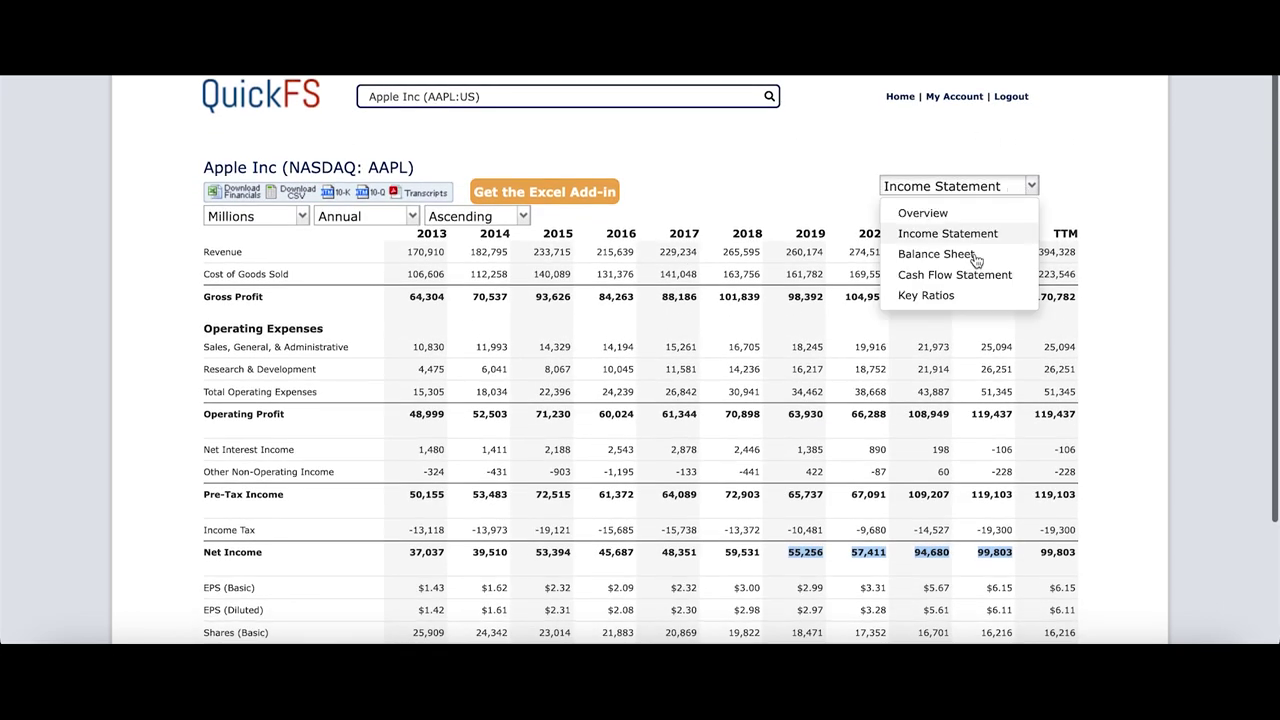
click(960, 275)
scroll(257, 418, down, 2)
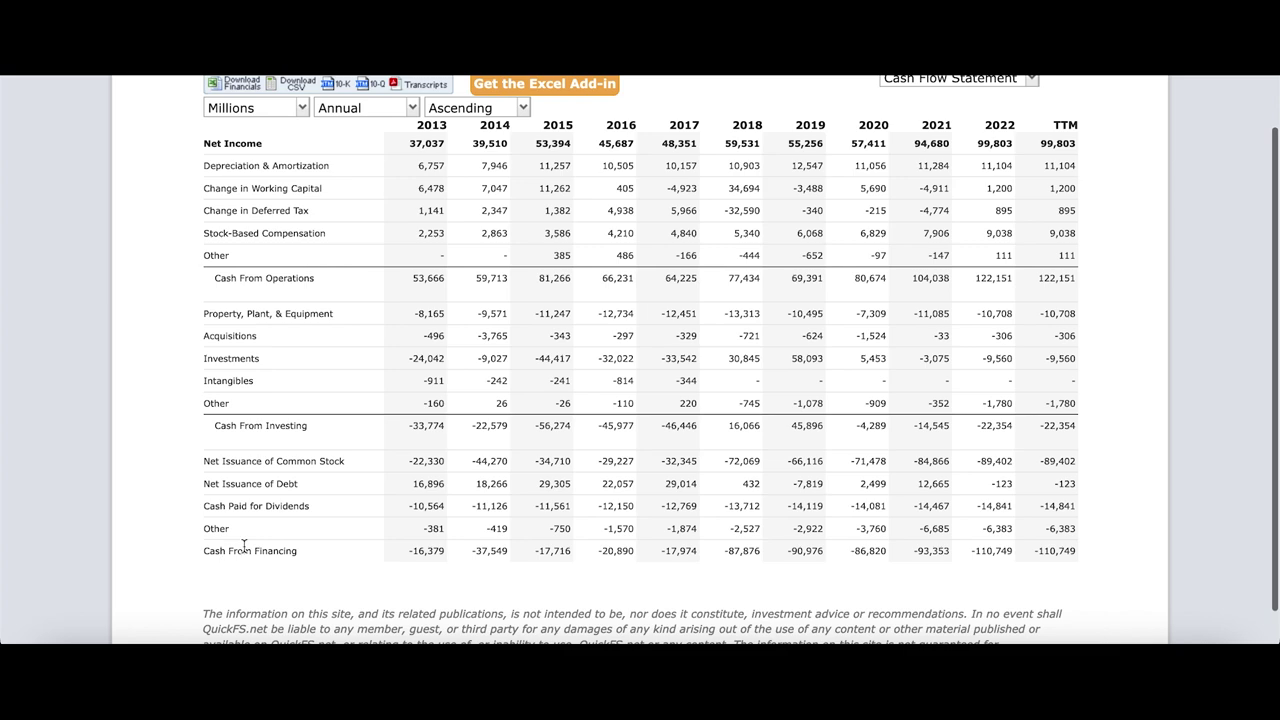
drag(227, 425, 311, 427)
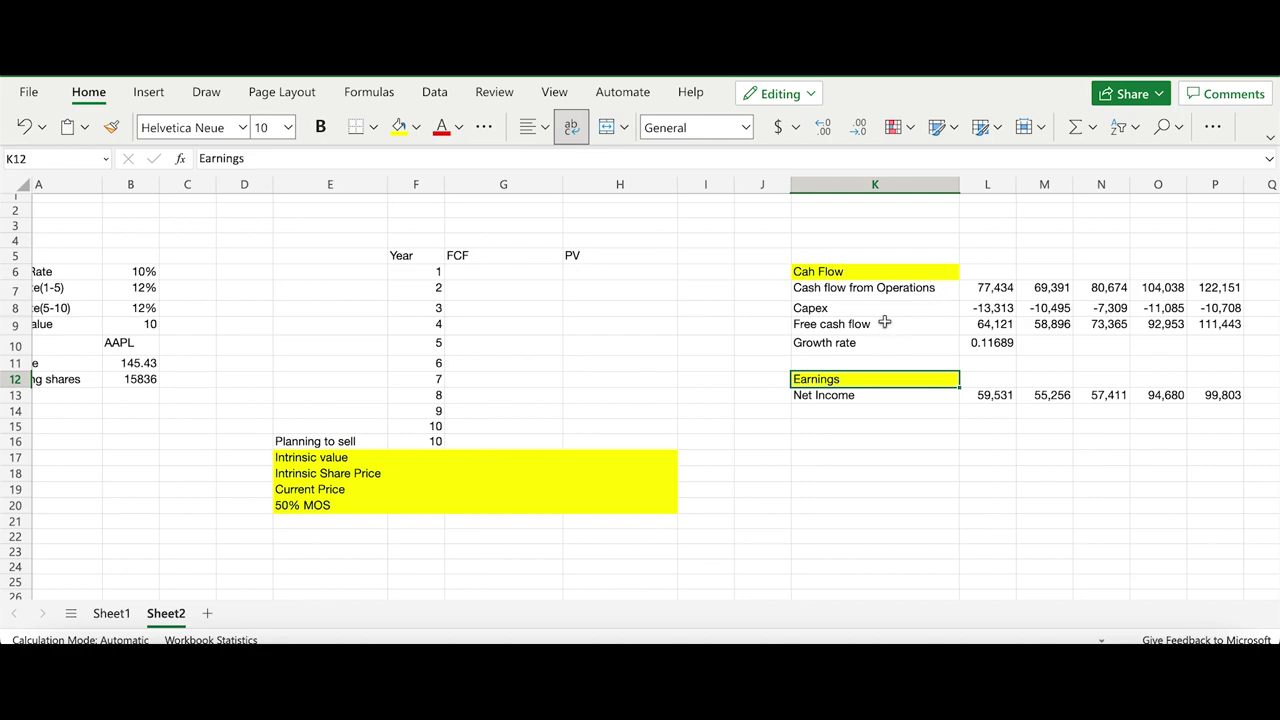
Link G6 to the latest free cash flow with =P9, showing 111,443
scroll(860, 340, left, 2)
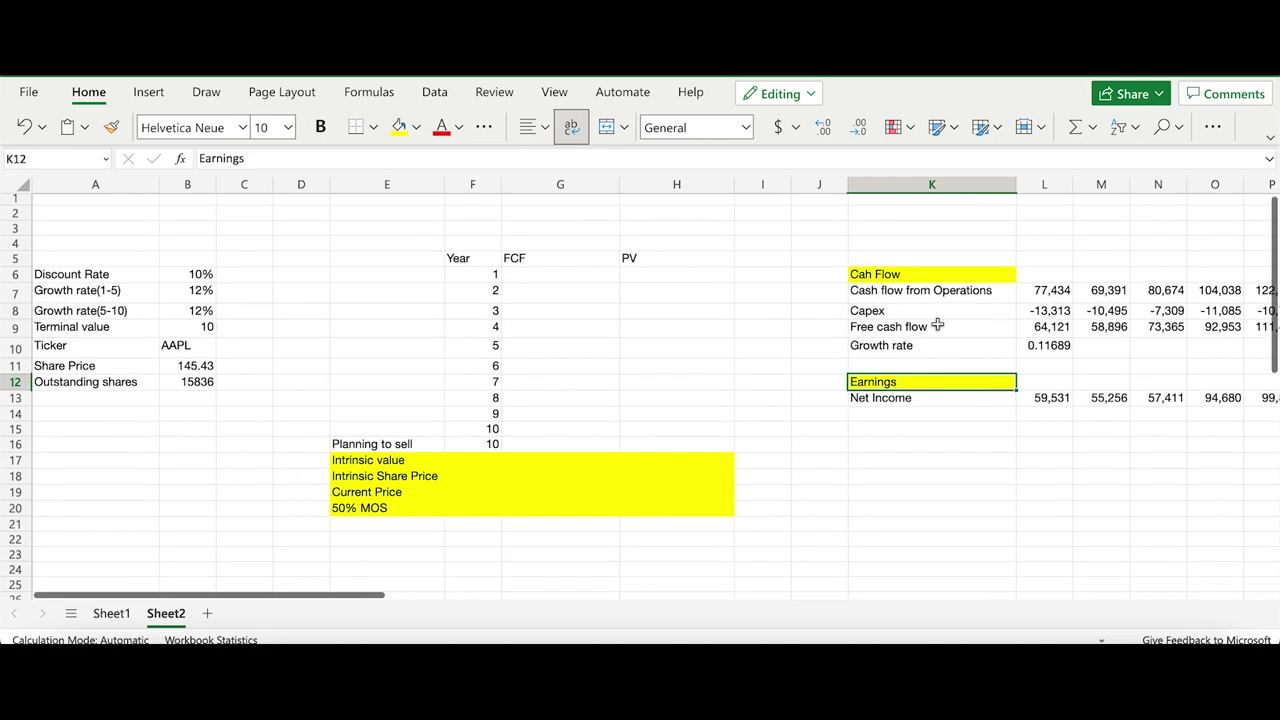
scroll(946, 318, right, 1)
scroll(1165, 362, right, 1)
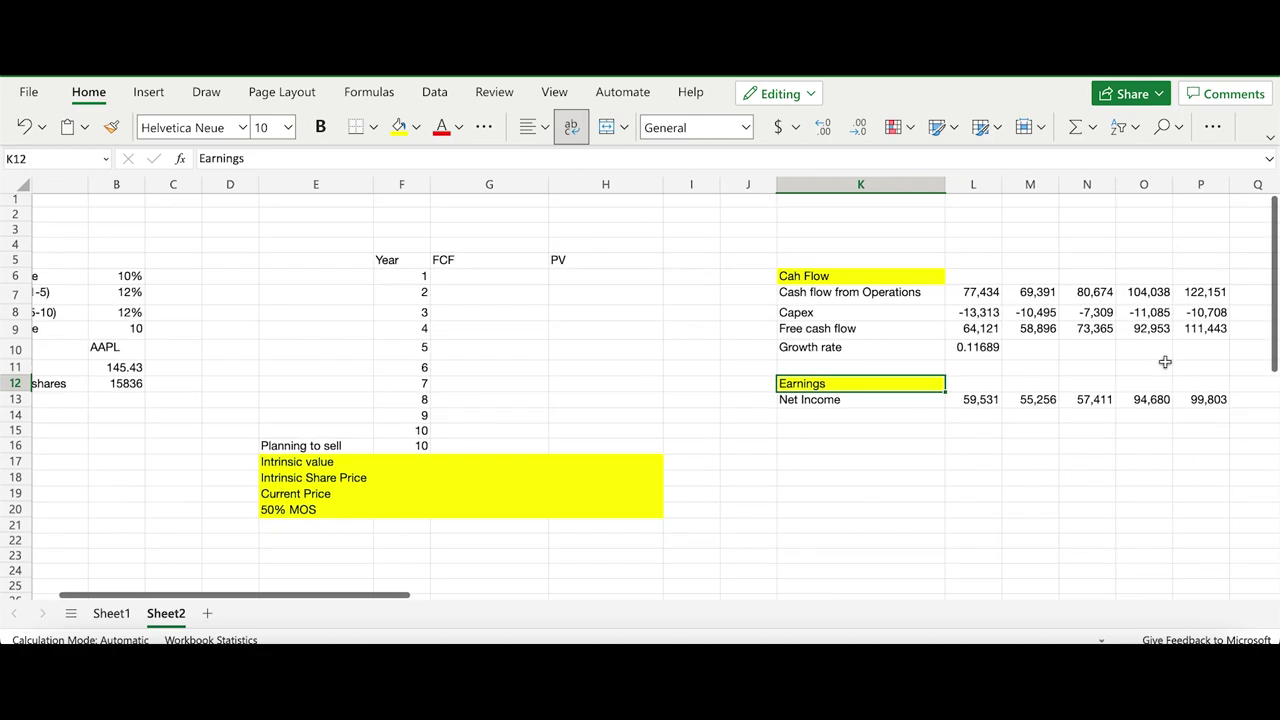
click(1203, 329)
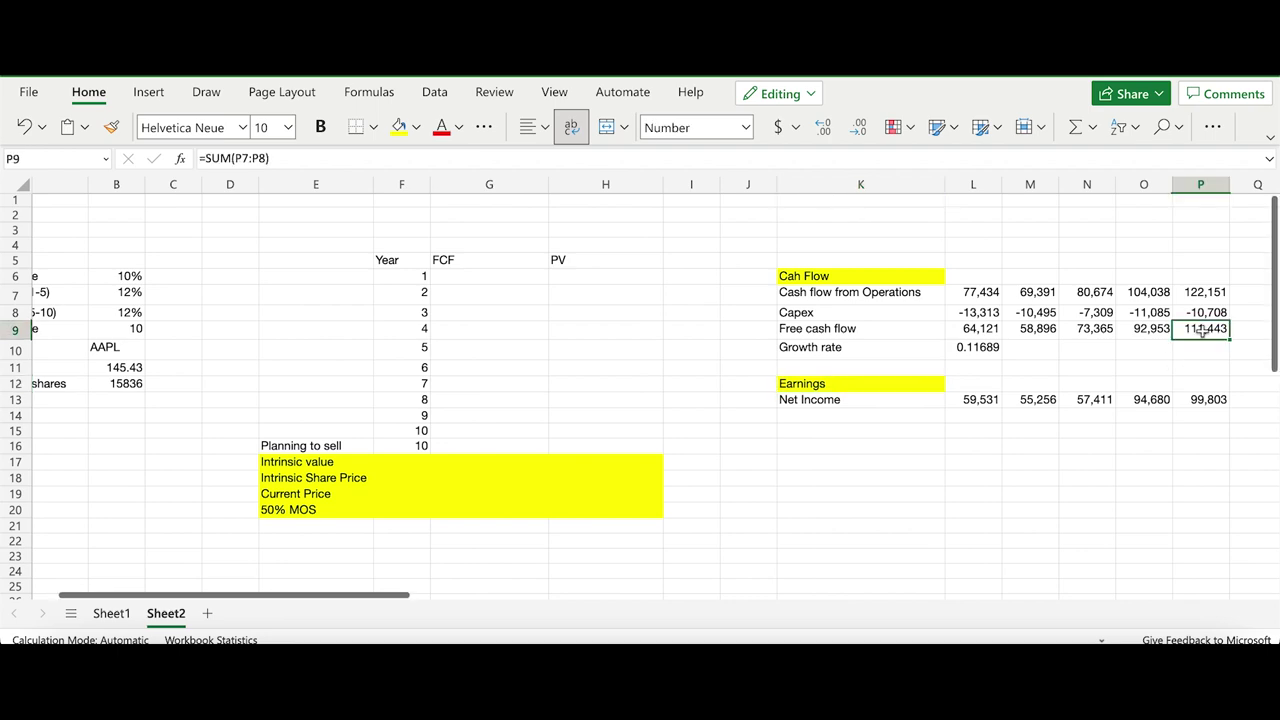
click(489, 276)
text(=)
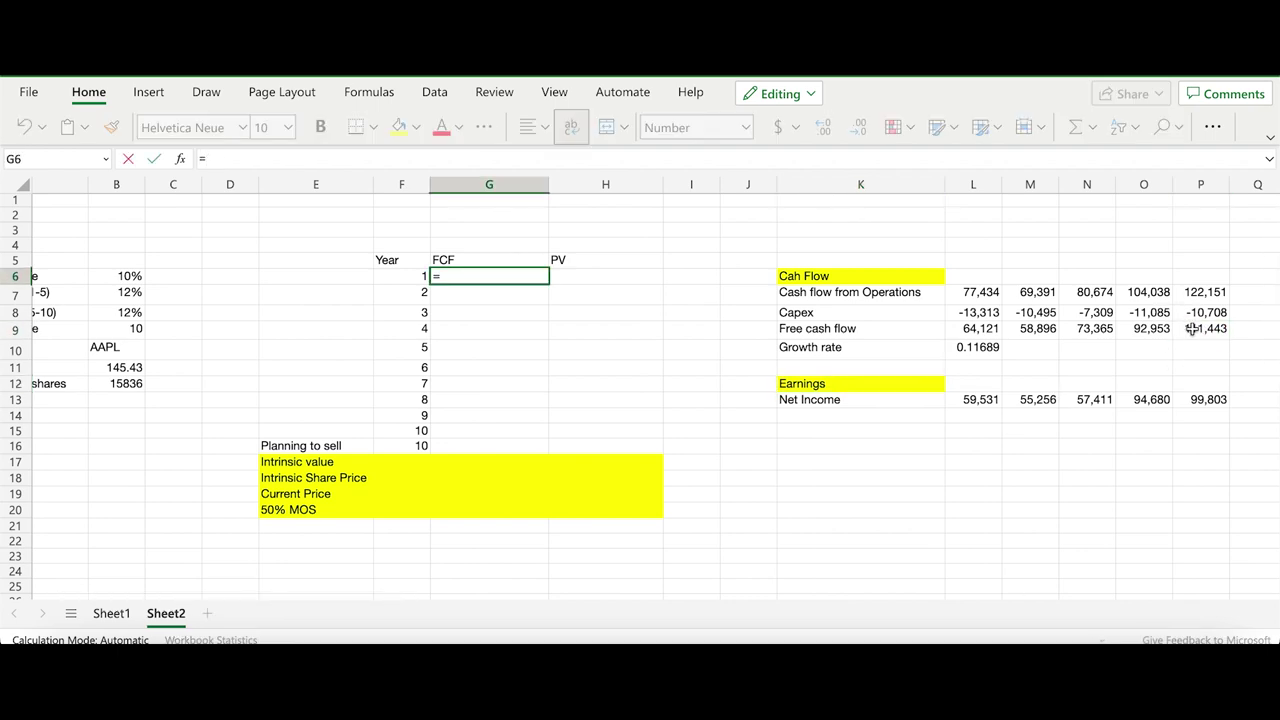
click(1192, 330)
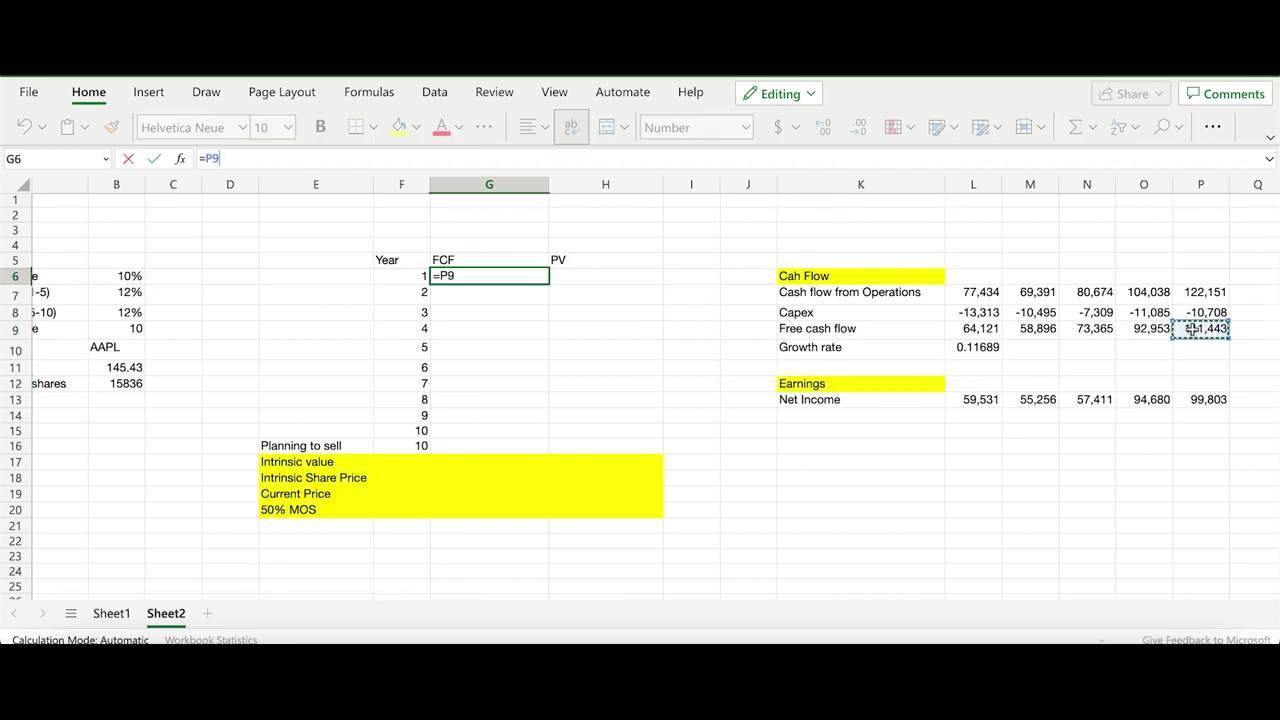
key(Return)
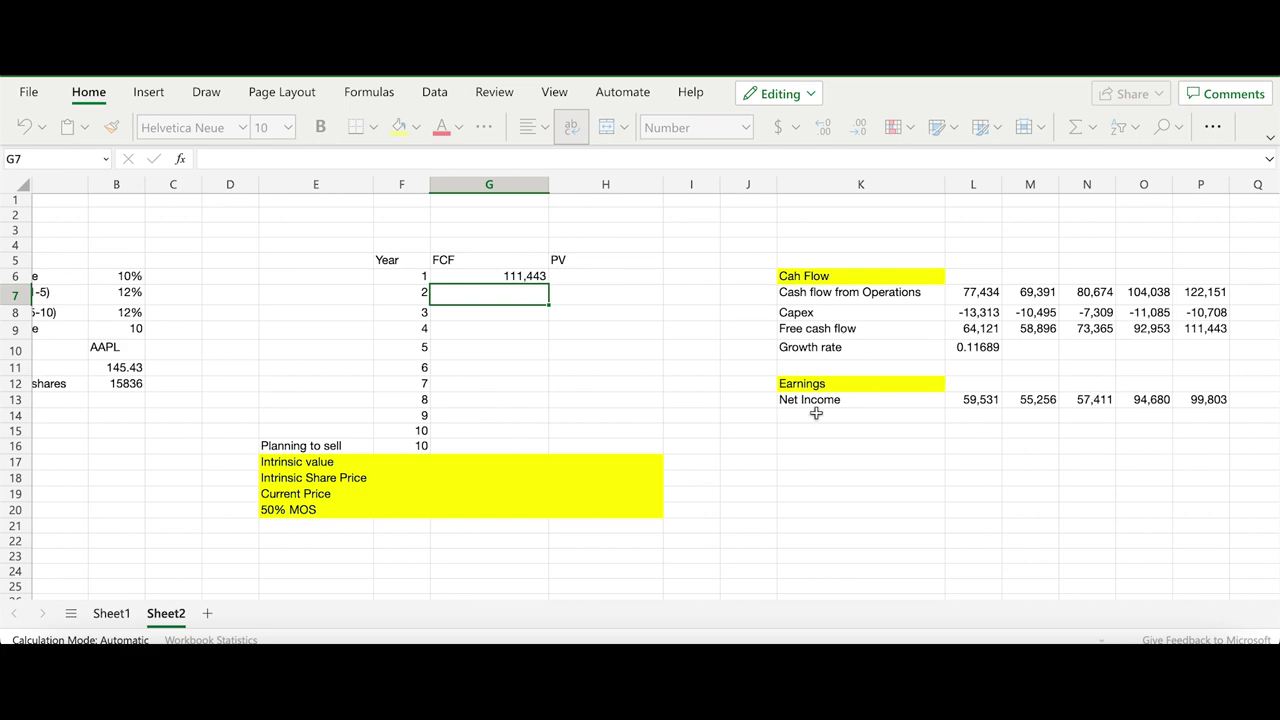
click(513, 278)
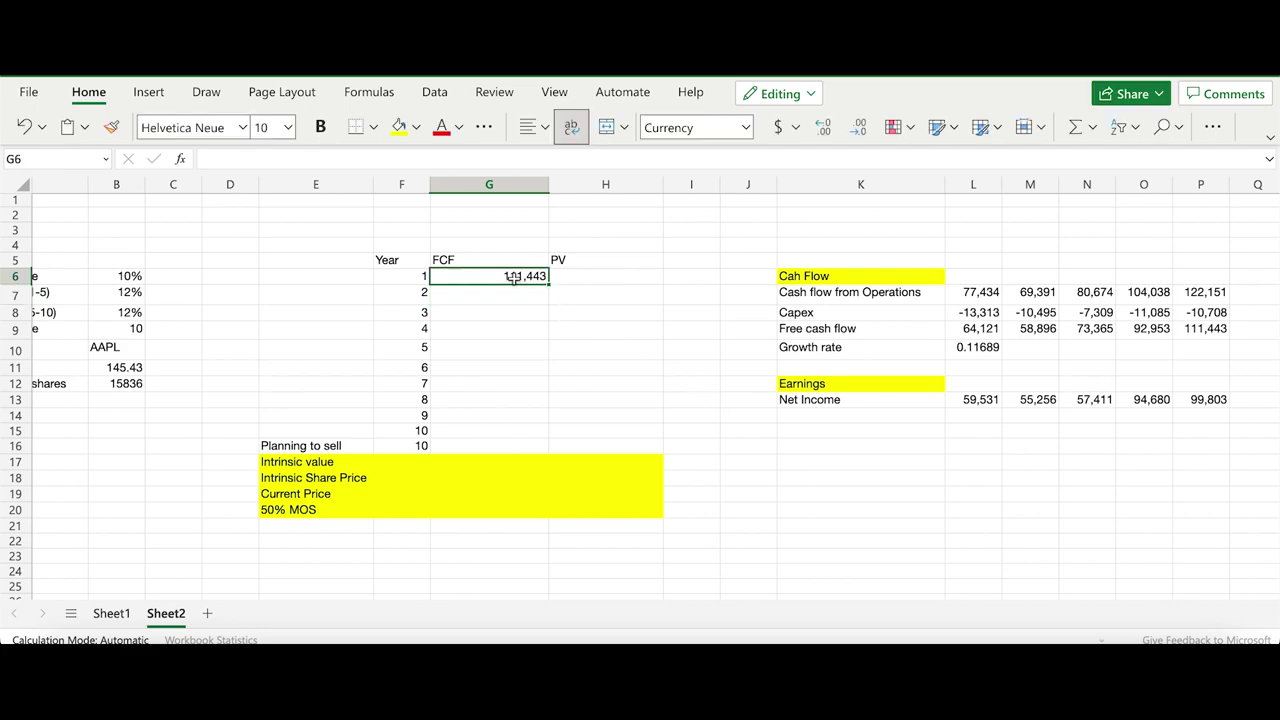
click(593, 275)
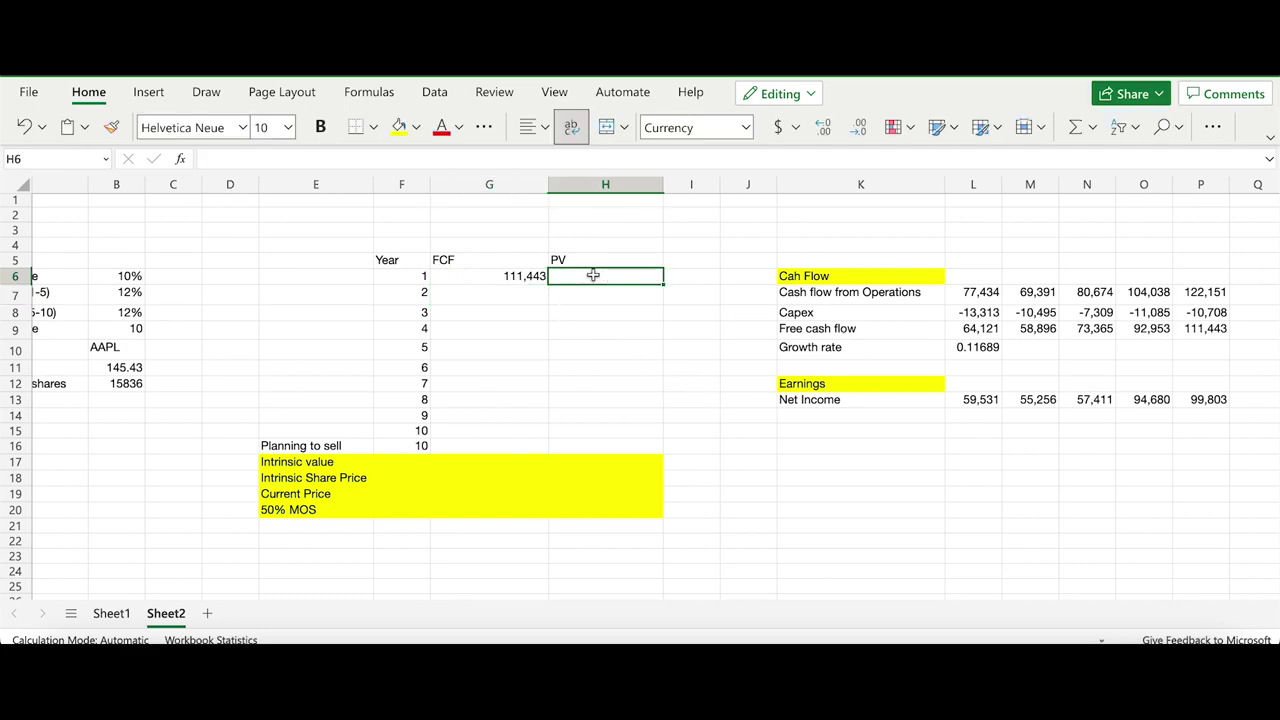
scroll(593, 275, left, 2)
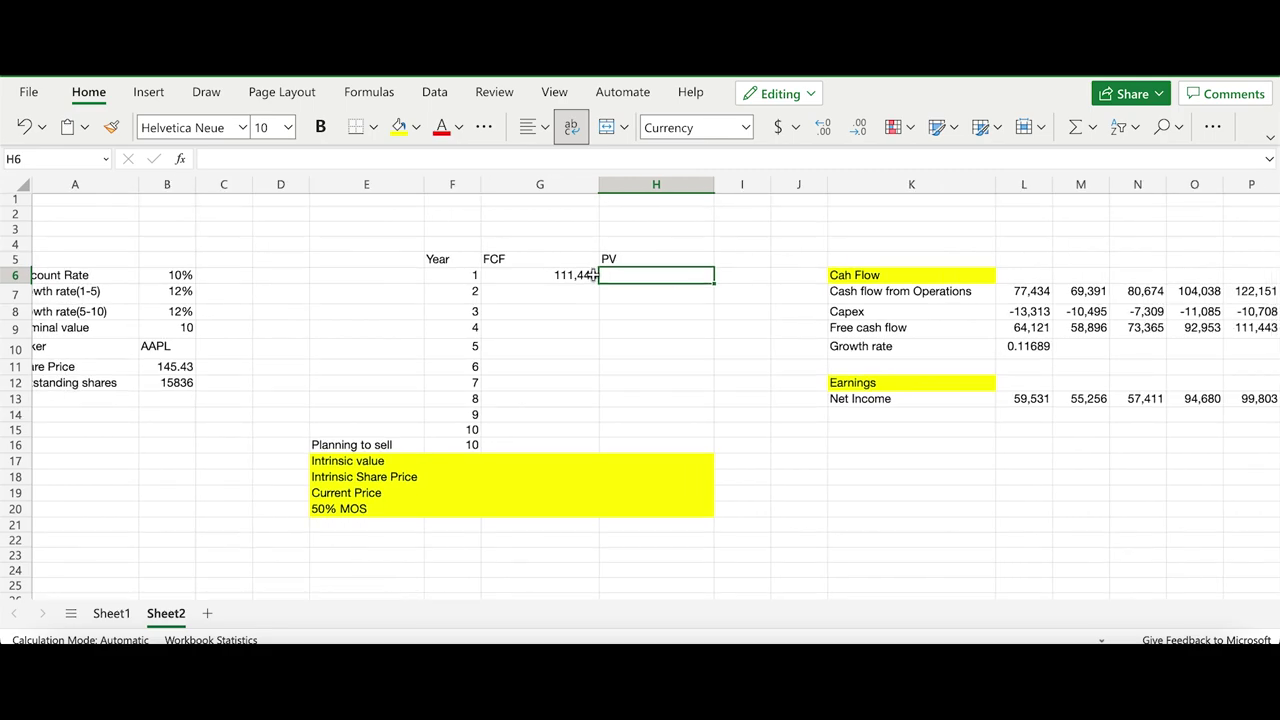
scroll(593, 275, left, 1)
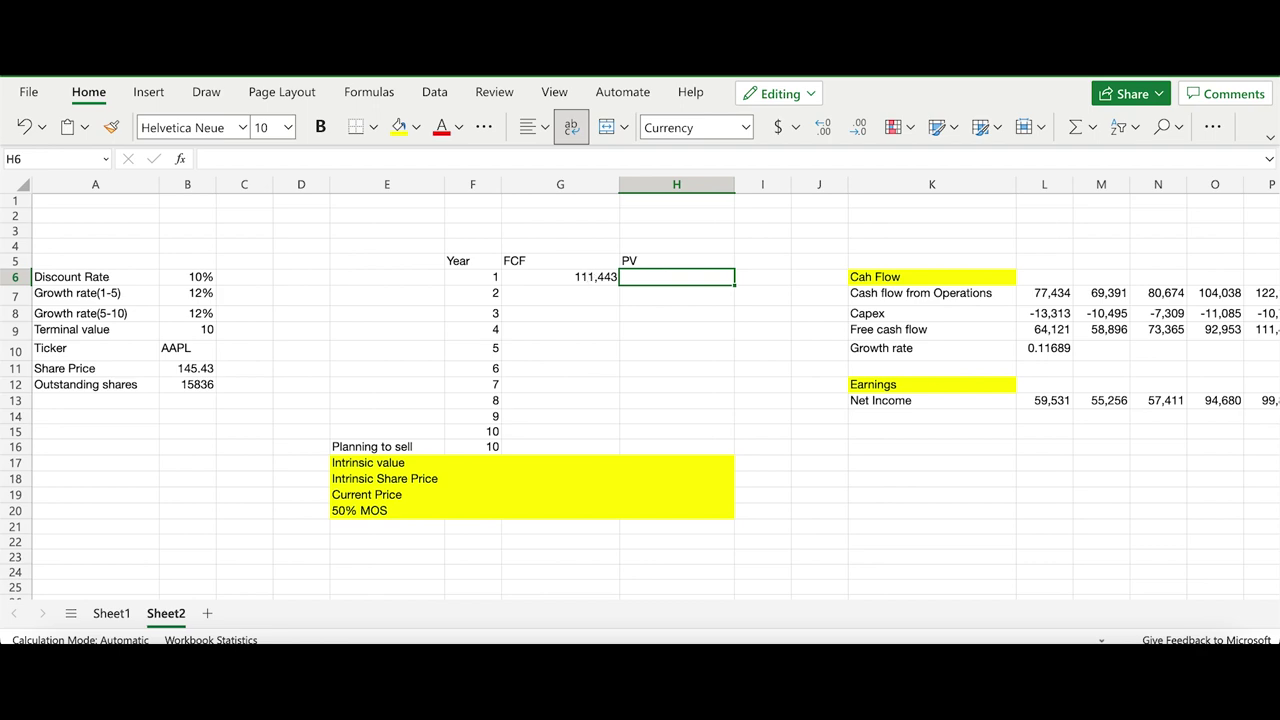
Enter =G6/(1+B6)^F6 in H6 to discount year 1's FCF
text(=)
click(596, 279)
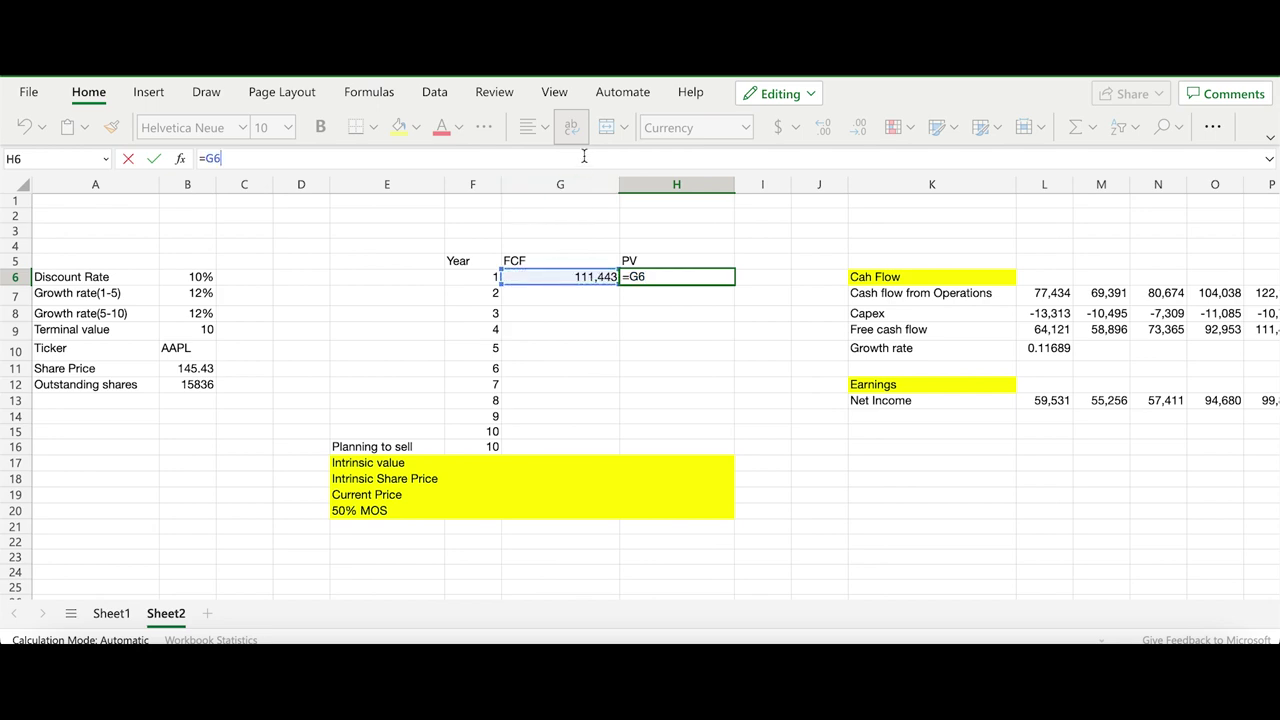
text(/(1+)
click(196, 278)
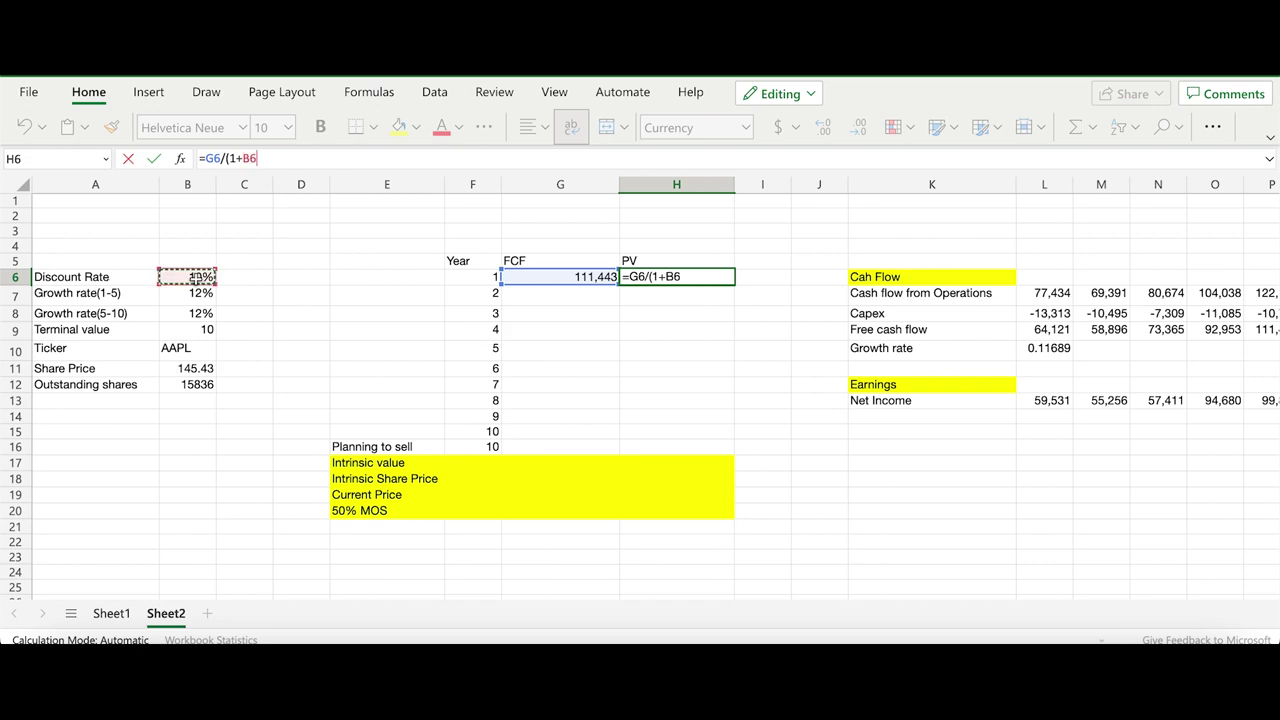
text()^)
click(481, 279)
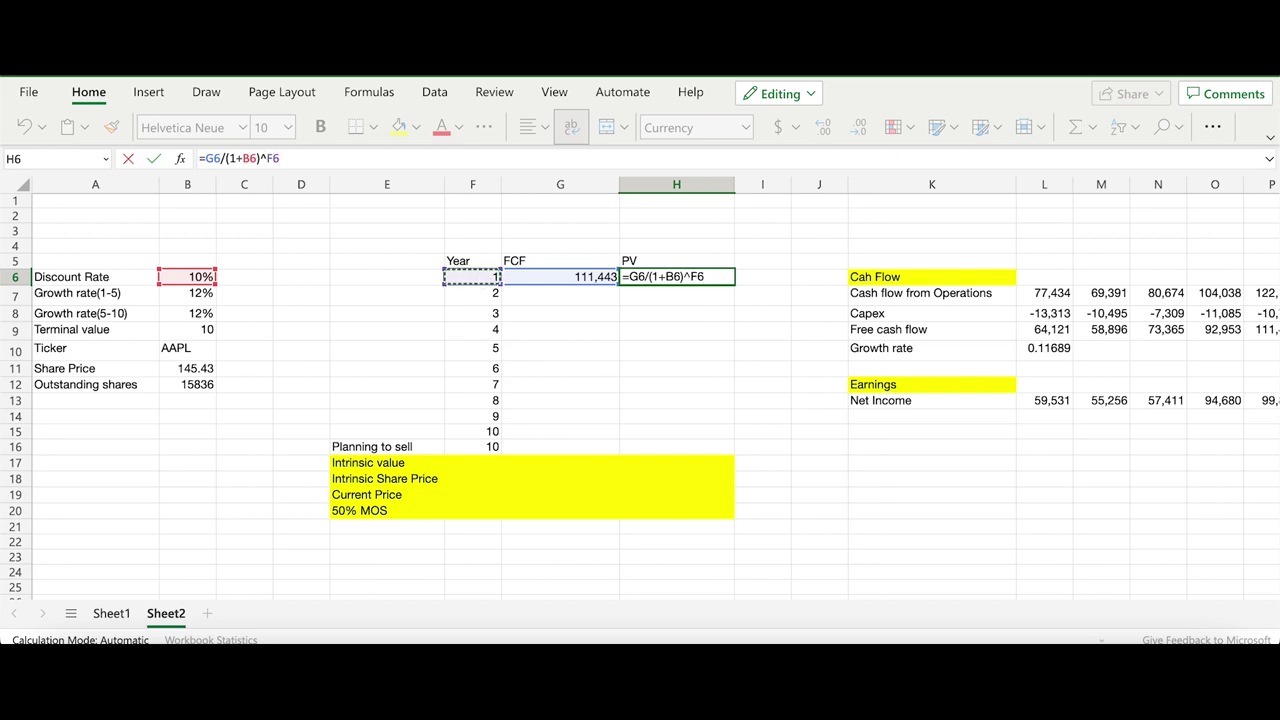
key(Return)
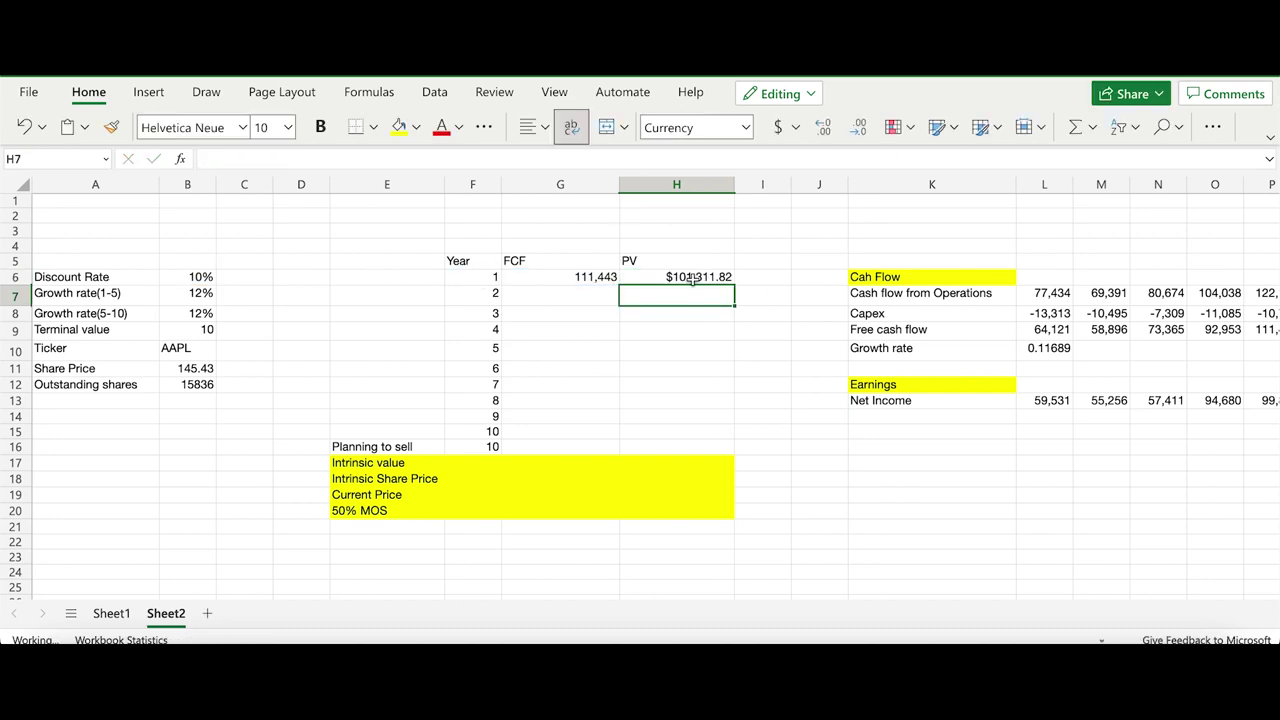
Anchor the discount rate so H6 reads =G6/(1+$B$6)^F6, giving $101,311.82
click(699, 276)
click(590, 278)
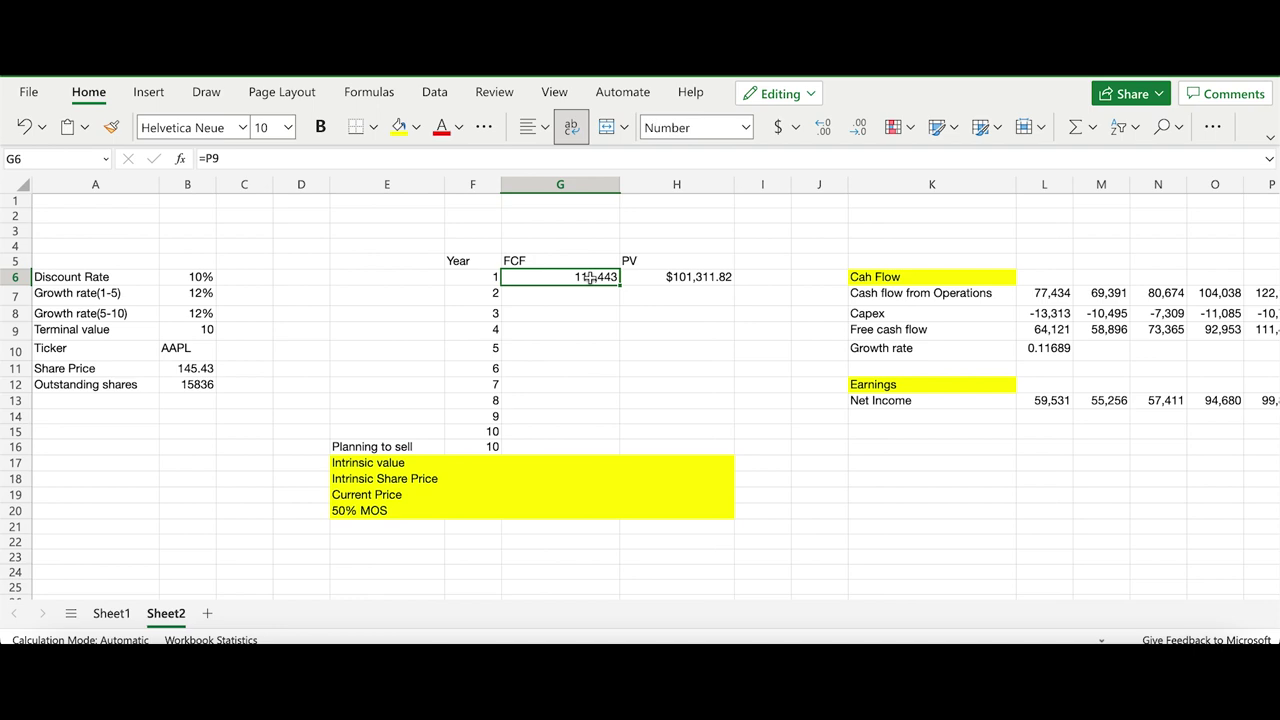
click(676, 278)
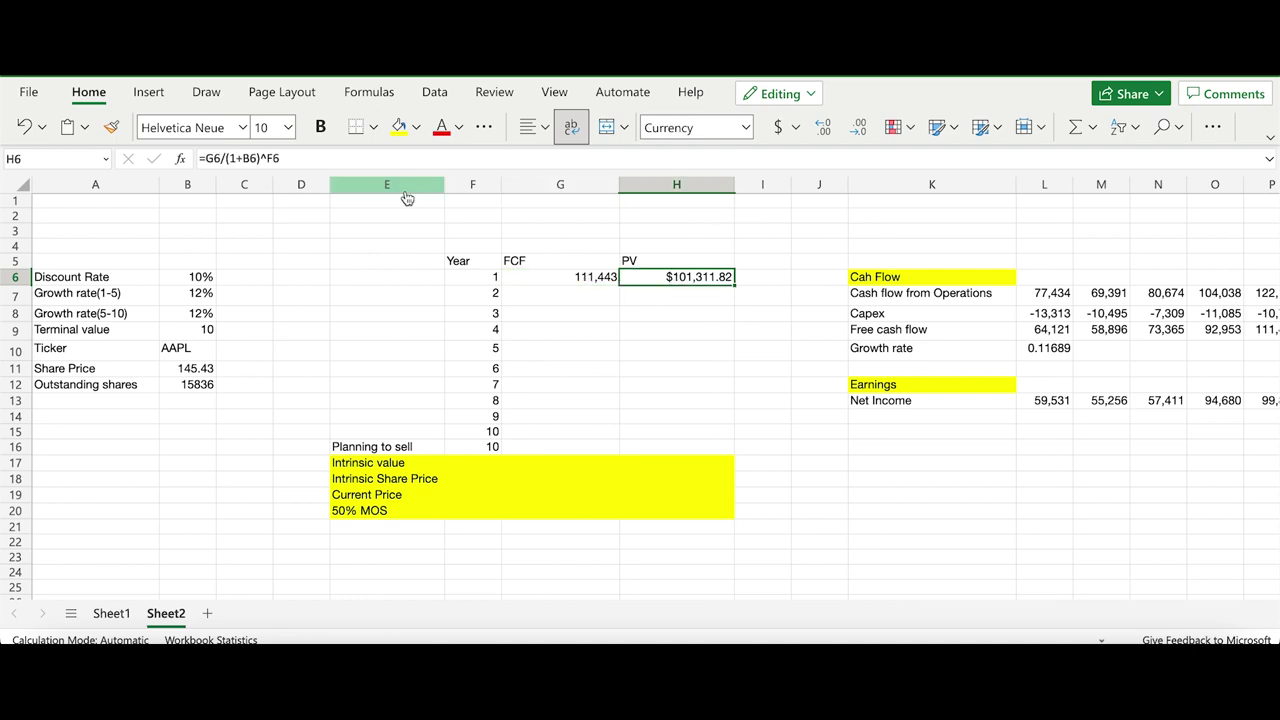
click(243, 159)
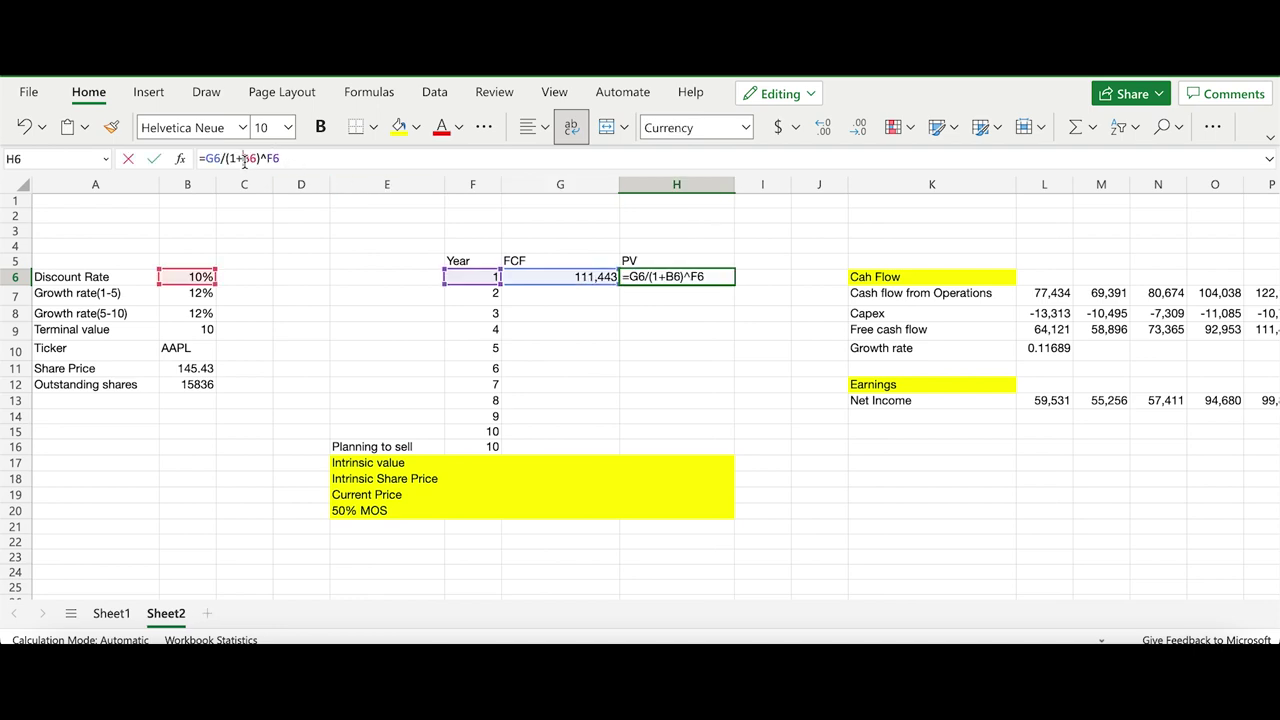
text($B)
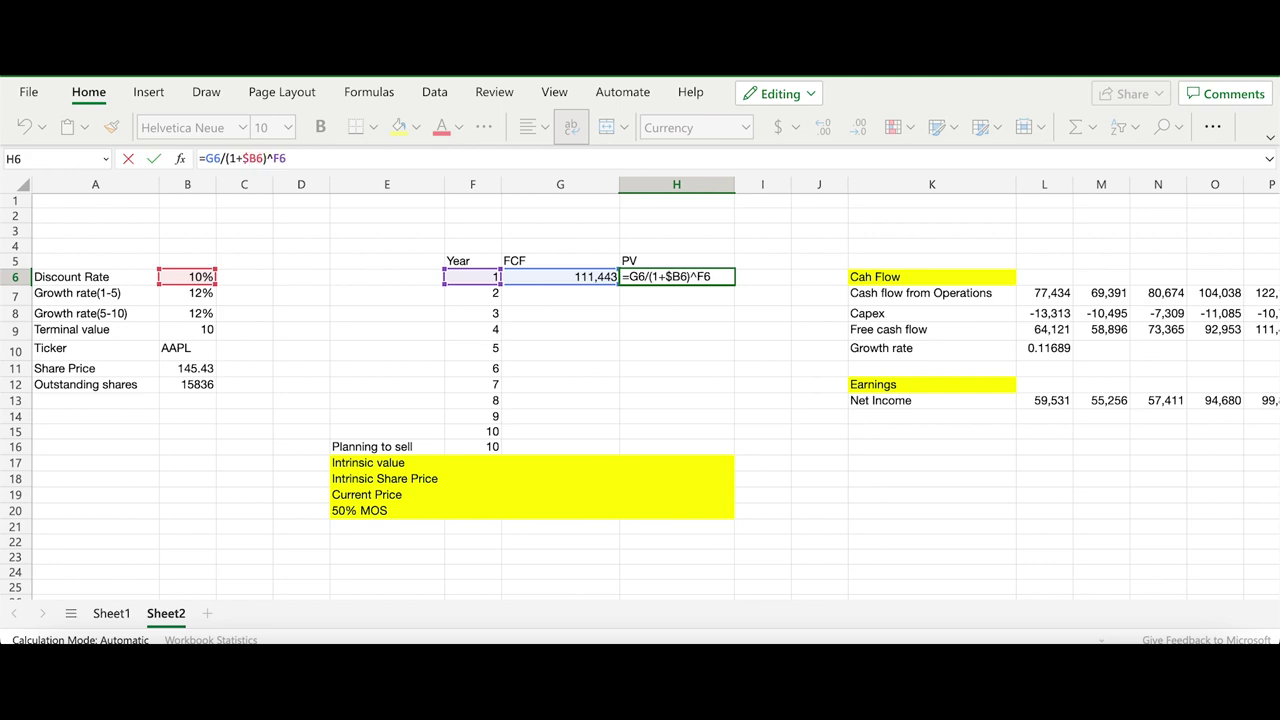
text($)
key(Return)
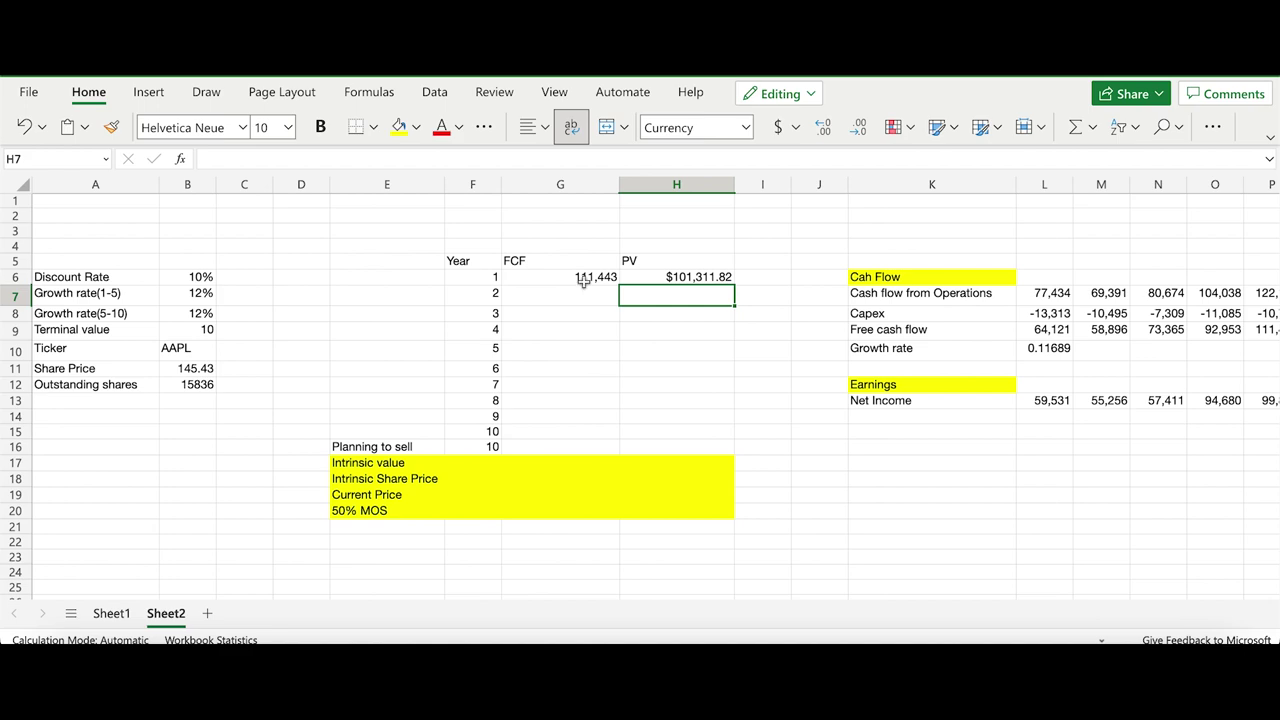
click(584, 282)
click(570, 296)
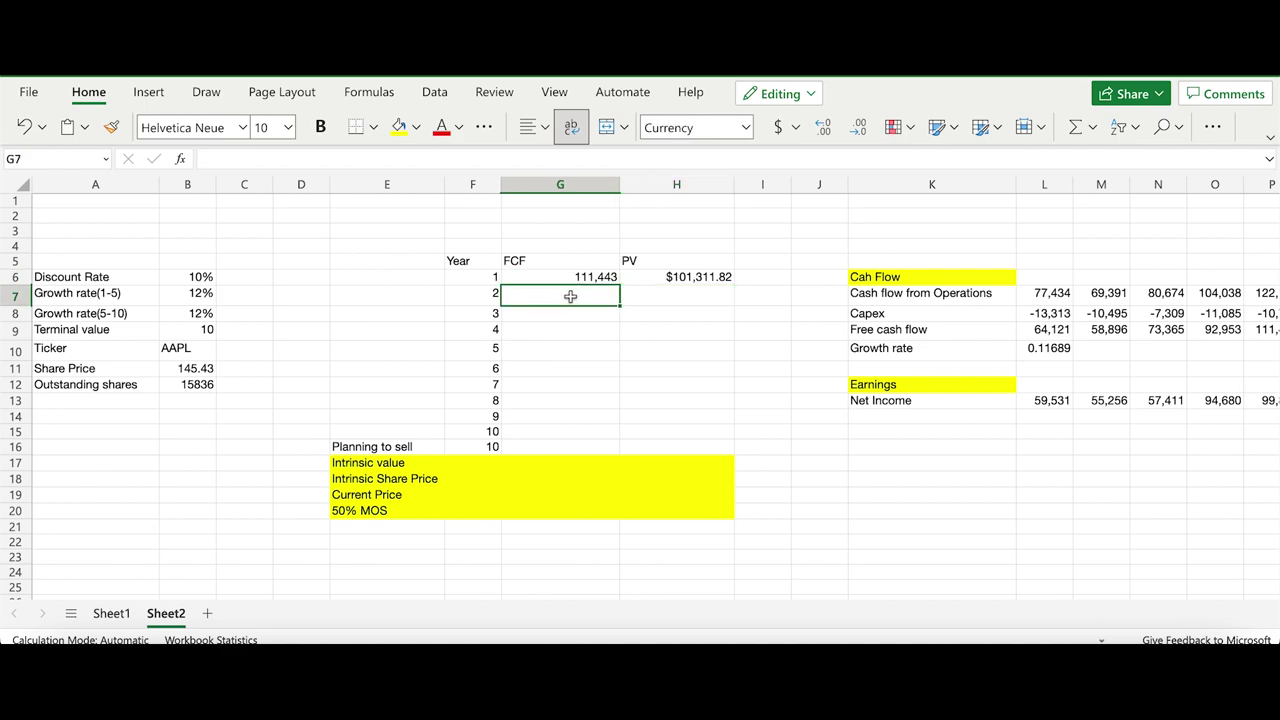
click(708, 276)
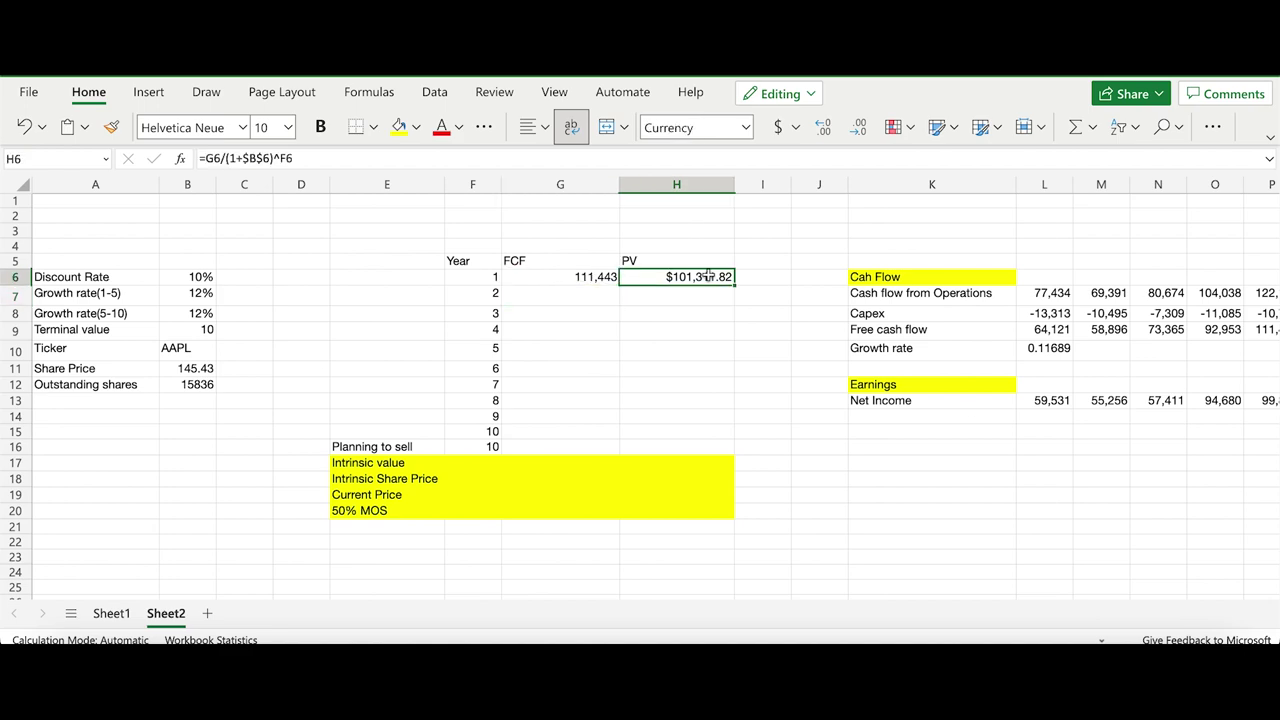
click(578, 291)
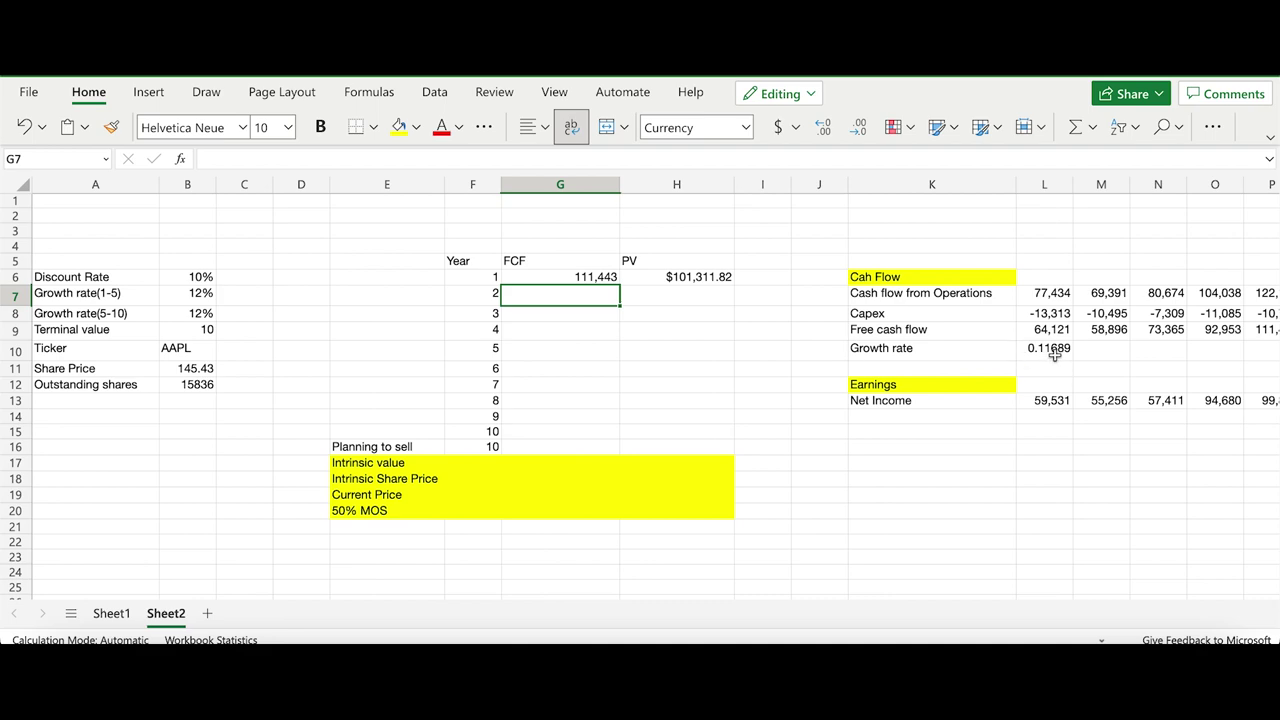
Enter year 2's FCF in G7 as =G6*(1+$B$7), growing by 12%
click(200, 295)
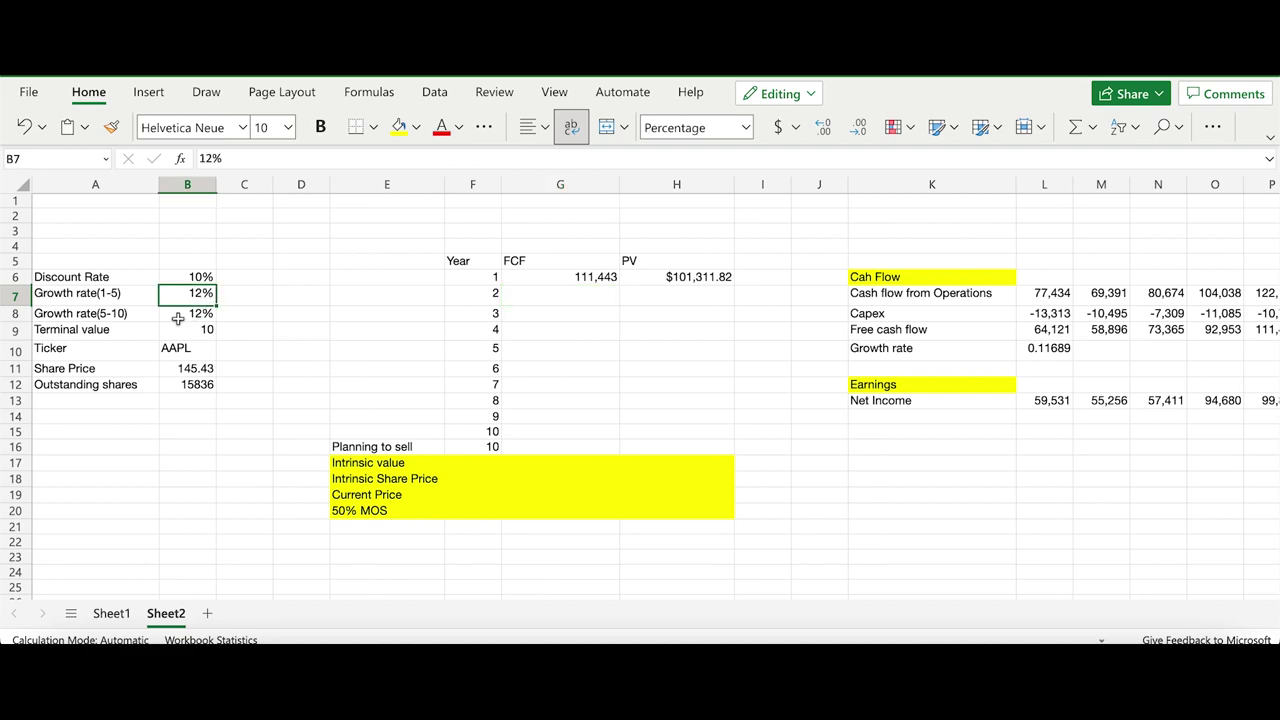
click(195, 316)
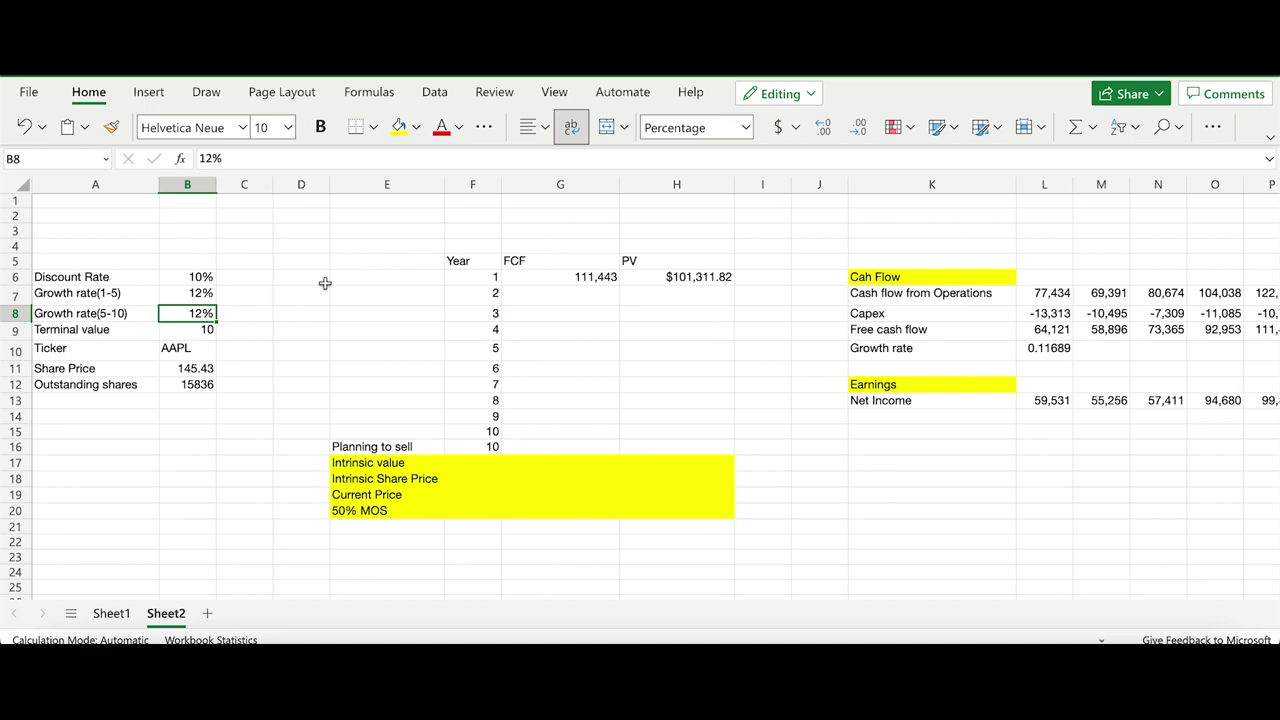
click(566, 295)
text(=)
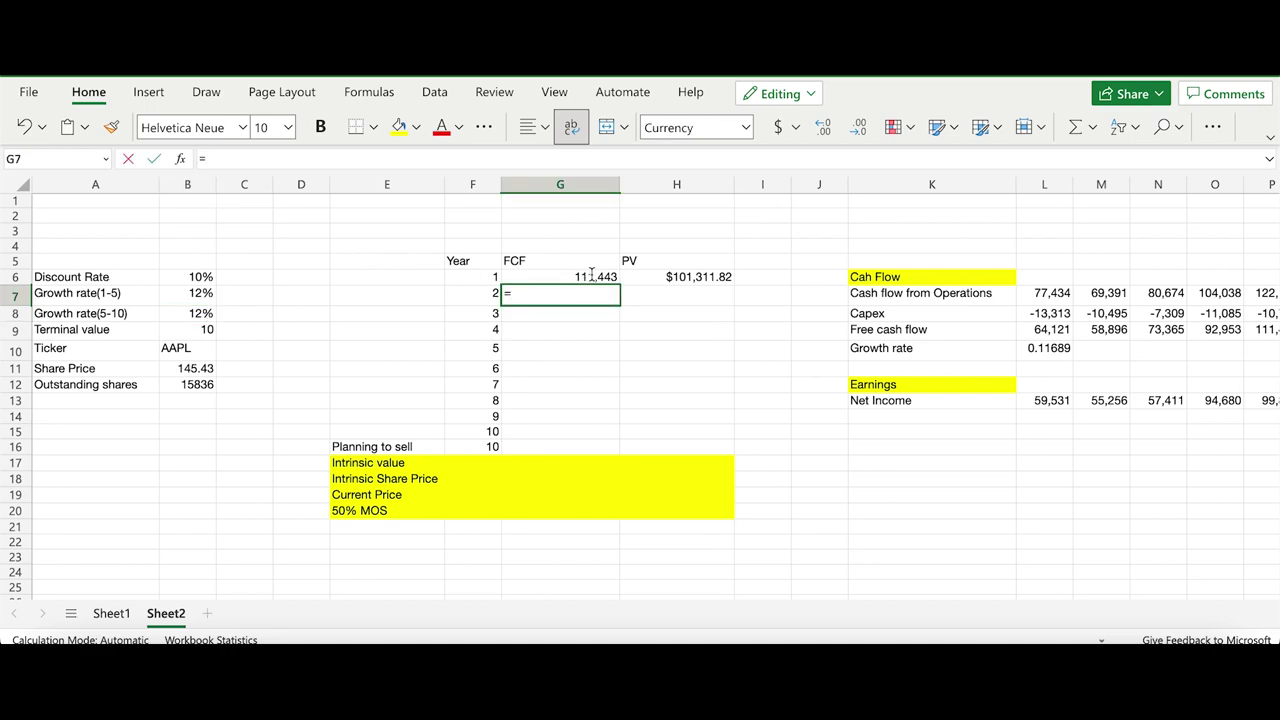
click(593, 276)
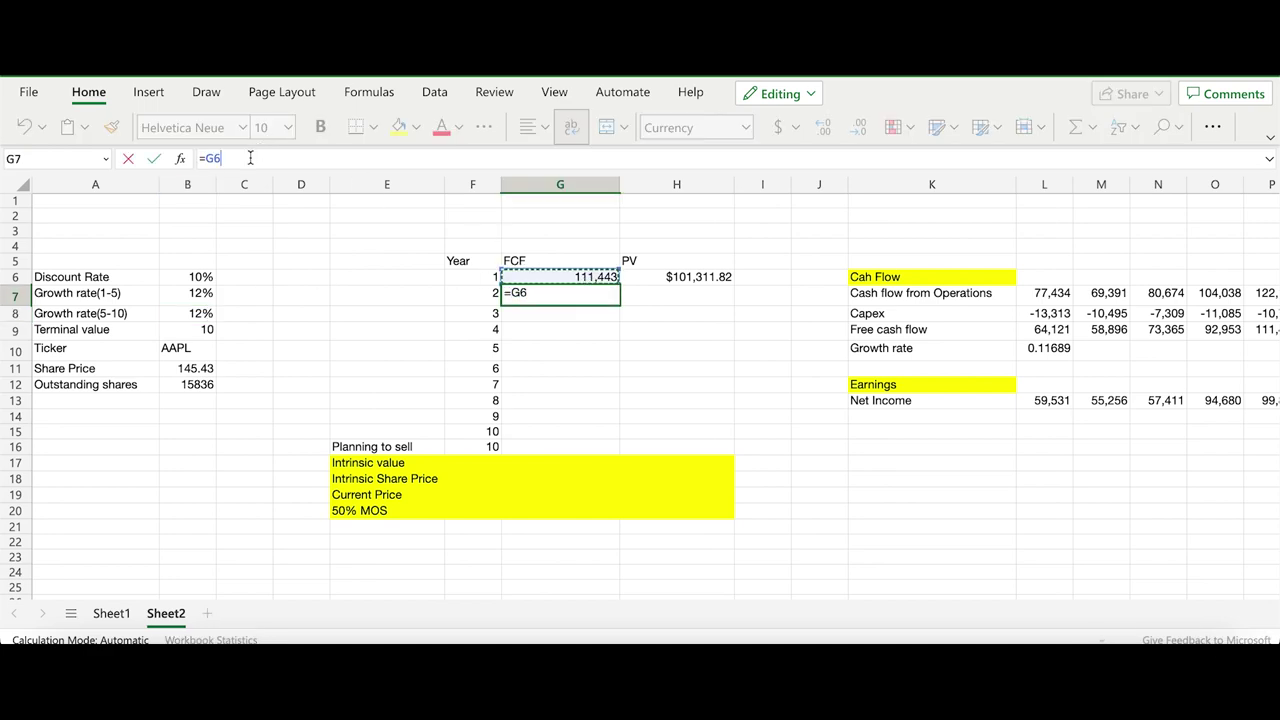
text((1+)
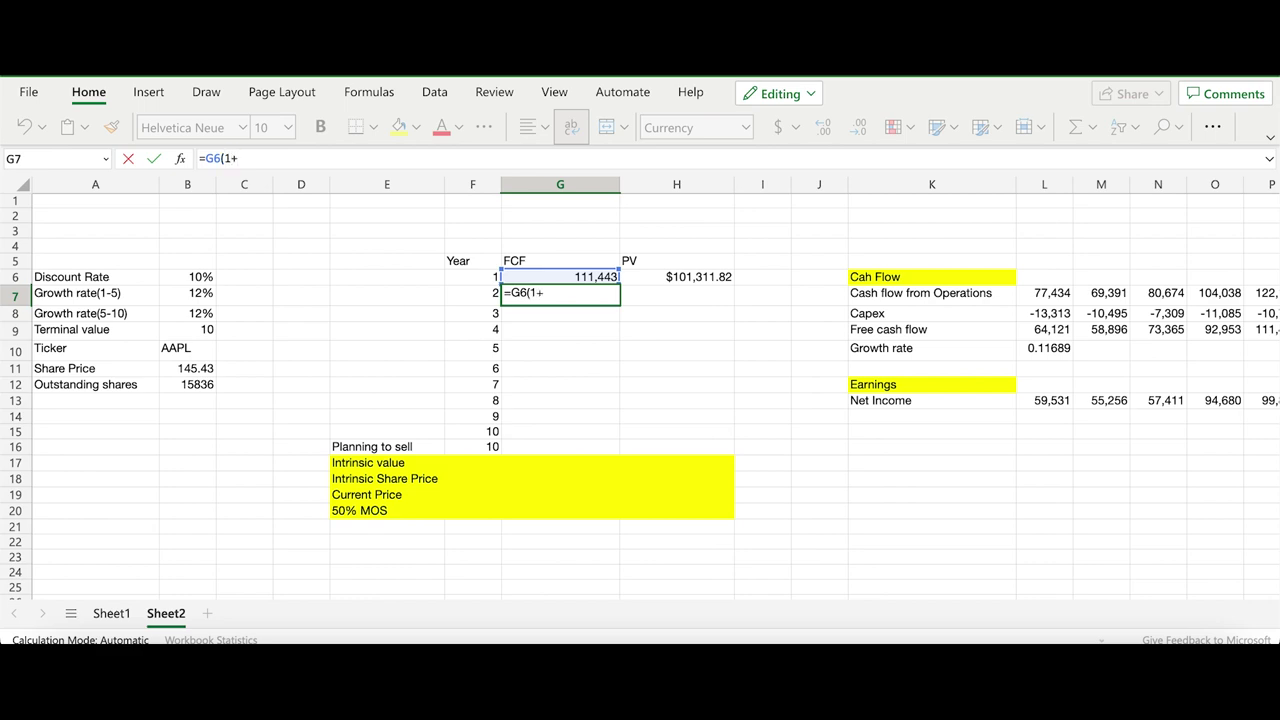
text(4)
key(BackSpace)
click(184, 292)
text())
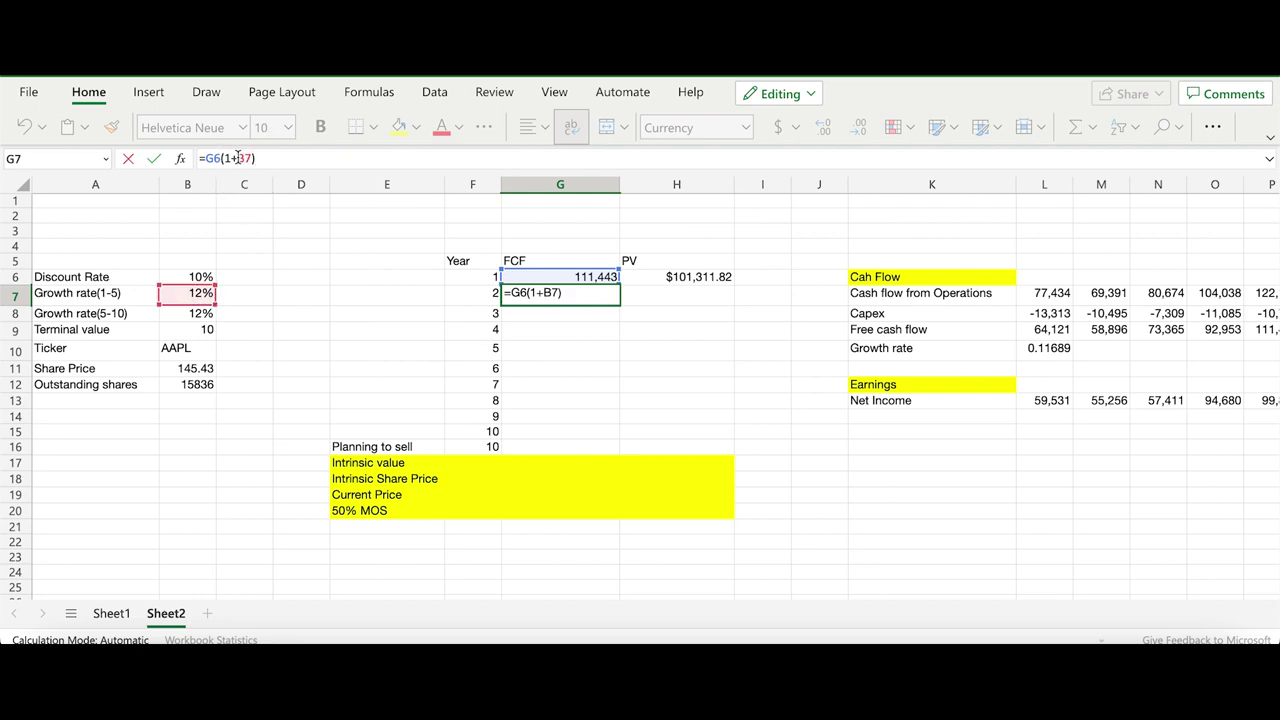
text($B$)
key(Return)
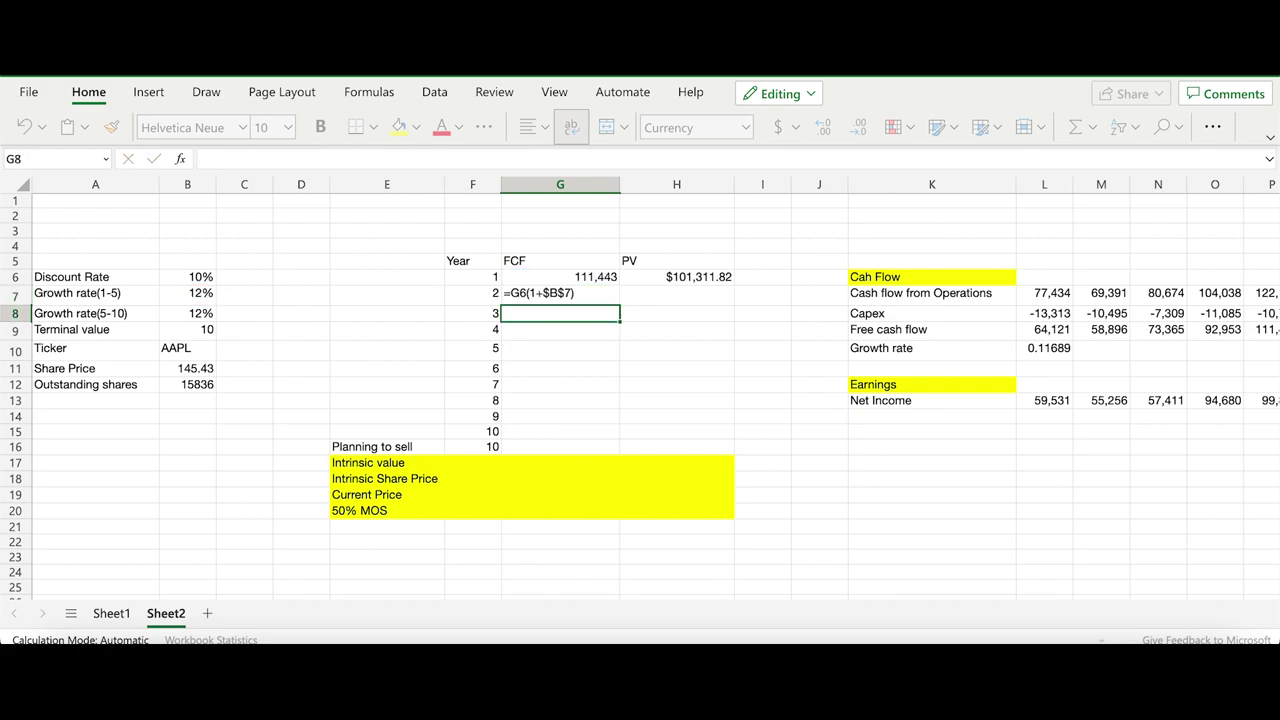
click(540, 298)
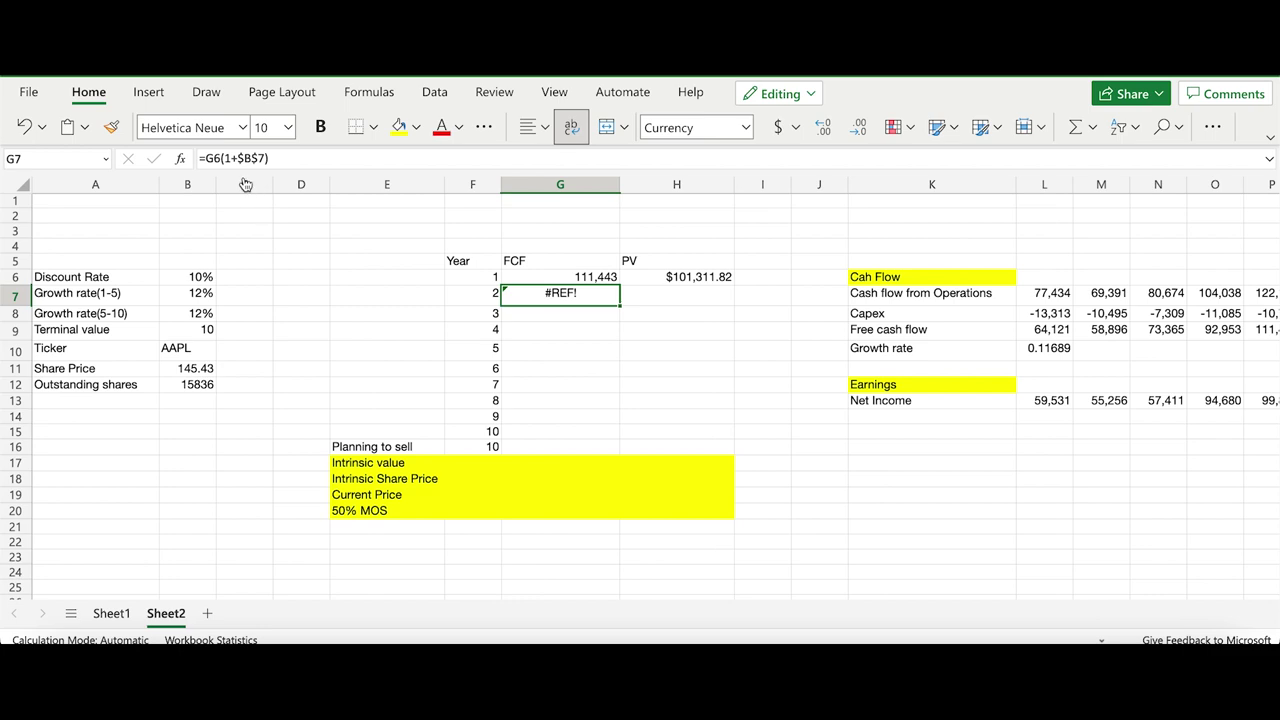
click(222, 158)
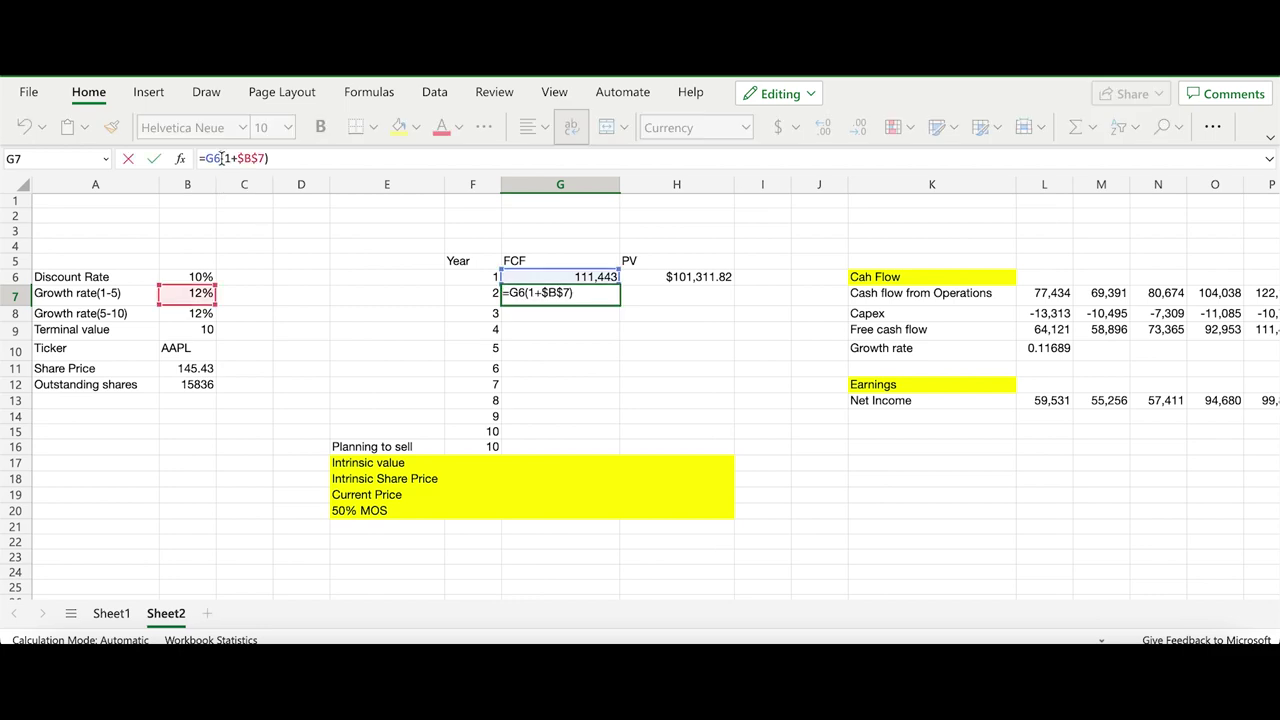
text(*)
key(Return)
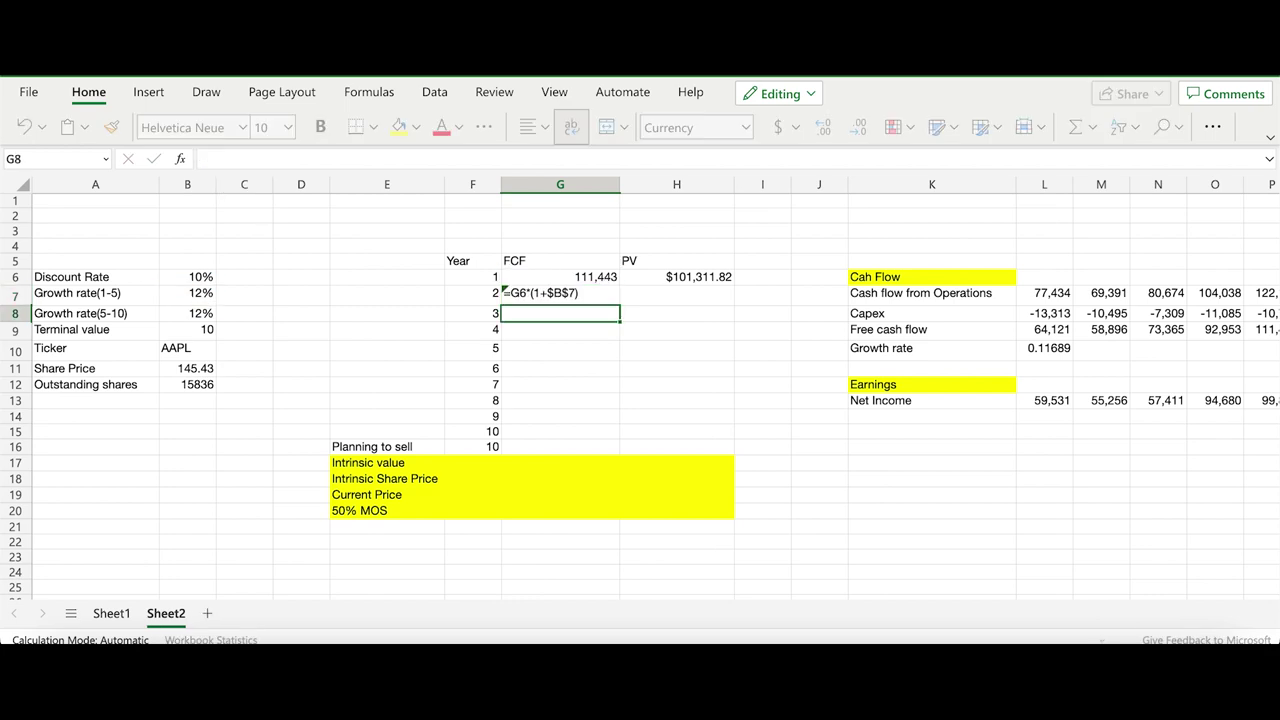
Fill the growth formula down to G10, reaching $175,357.72 in year 5
click(585, 278)
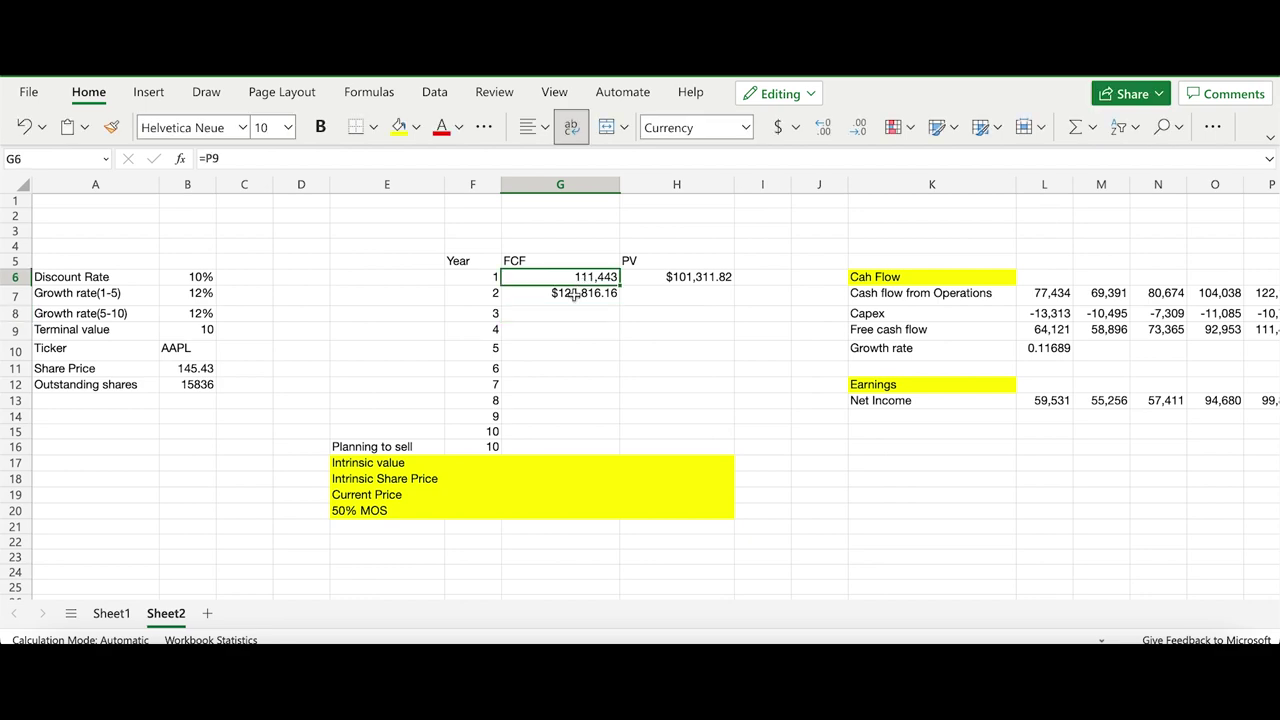
click(574, 294)
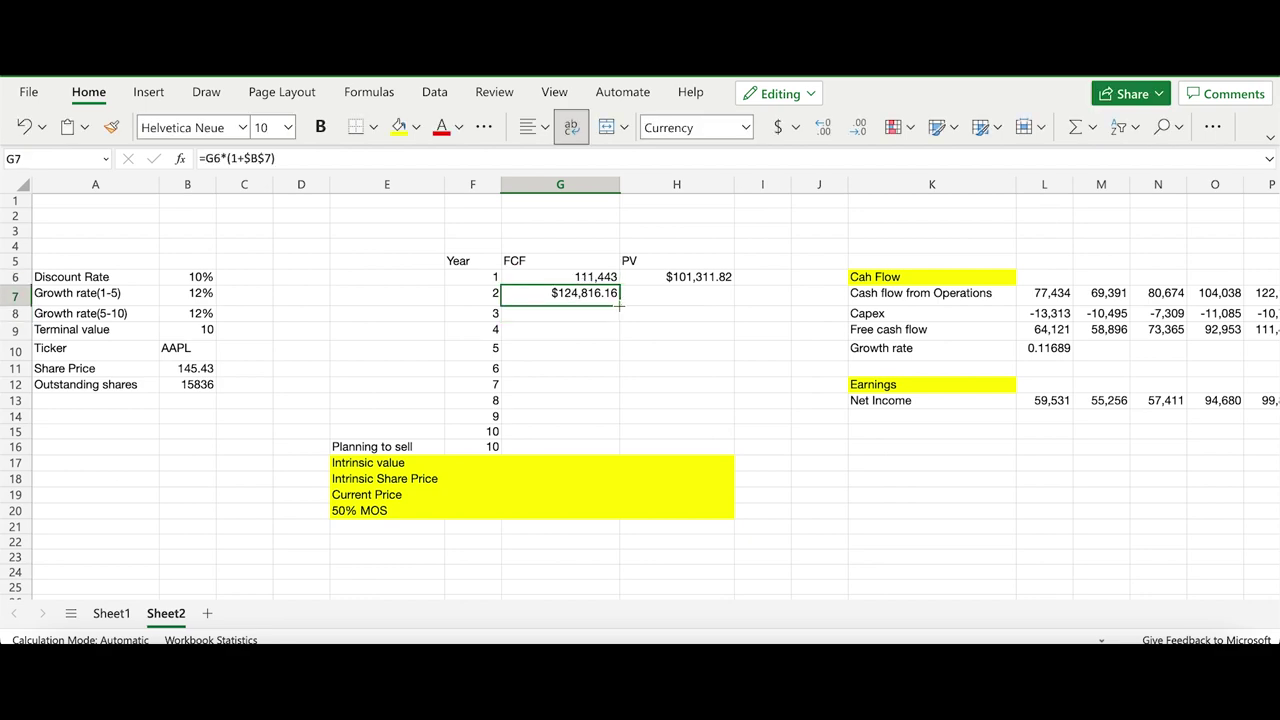
drag(619, 306, 619, 356)
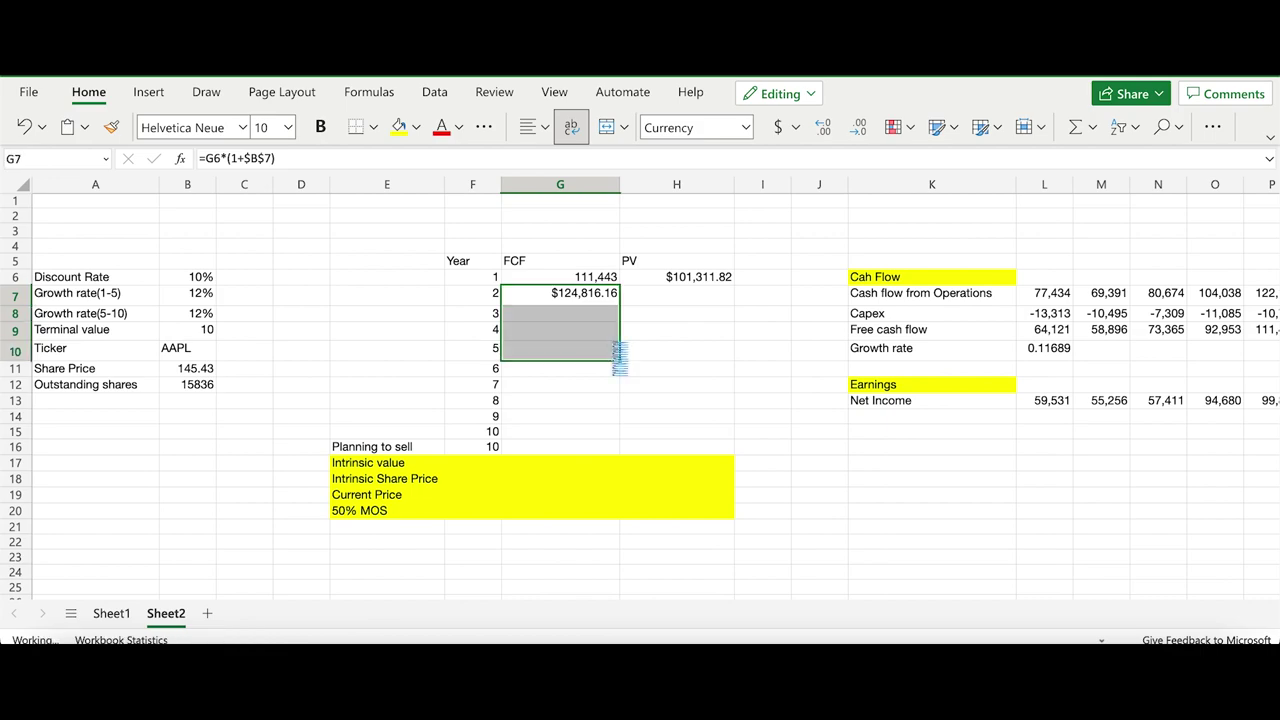
click(588, 313)
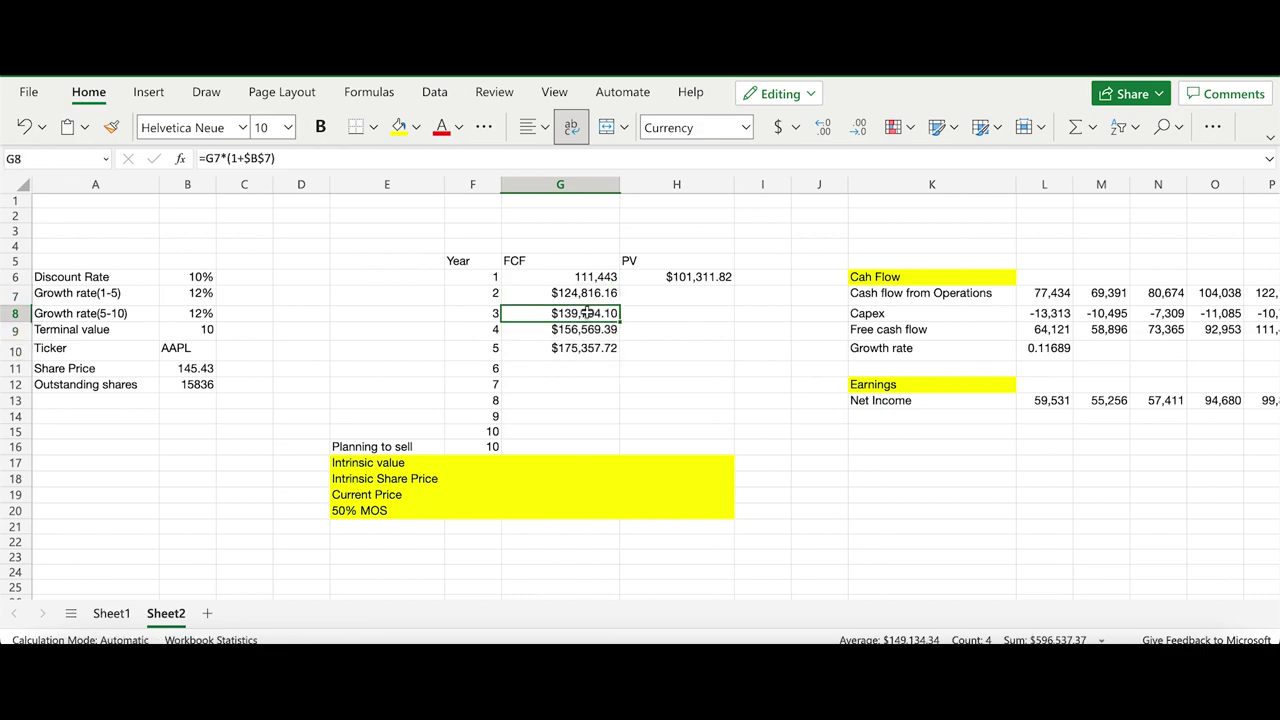
click(573, 331)
click(565, 349)
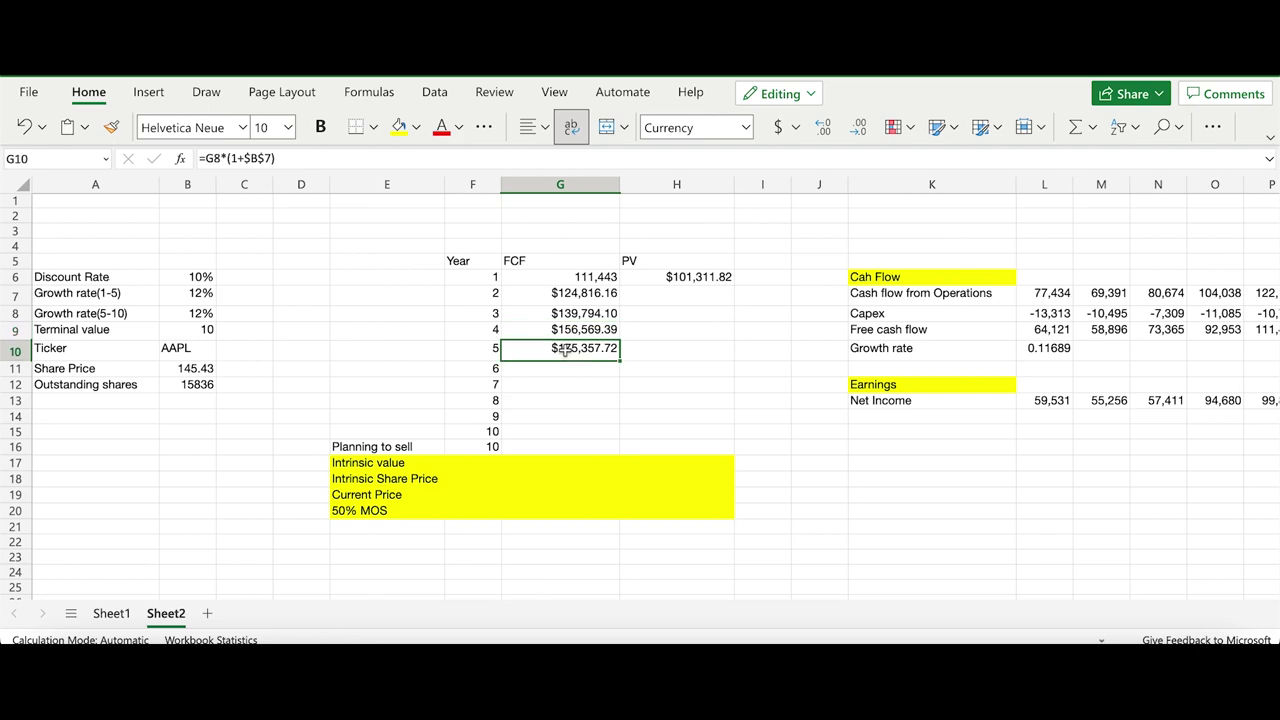
Set G11 to =G10*(1+$B$8) and fill to G15, reaching $309,040.22
click(592, 372)
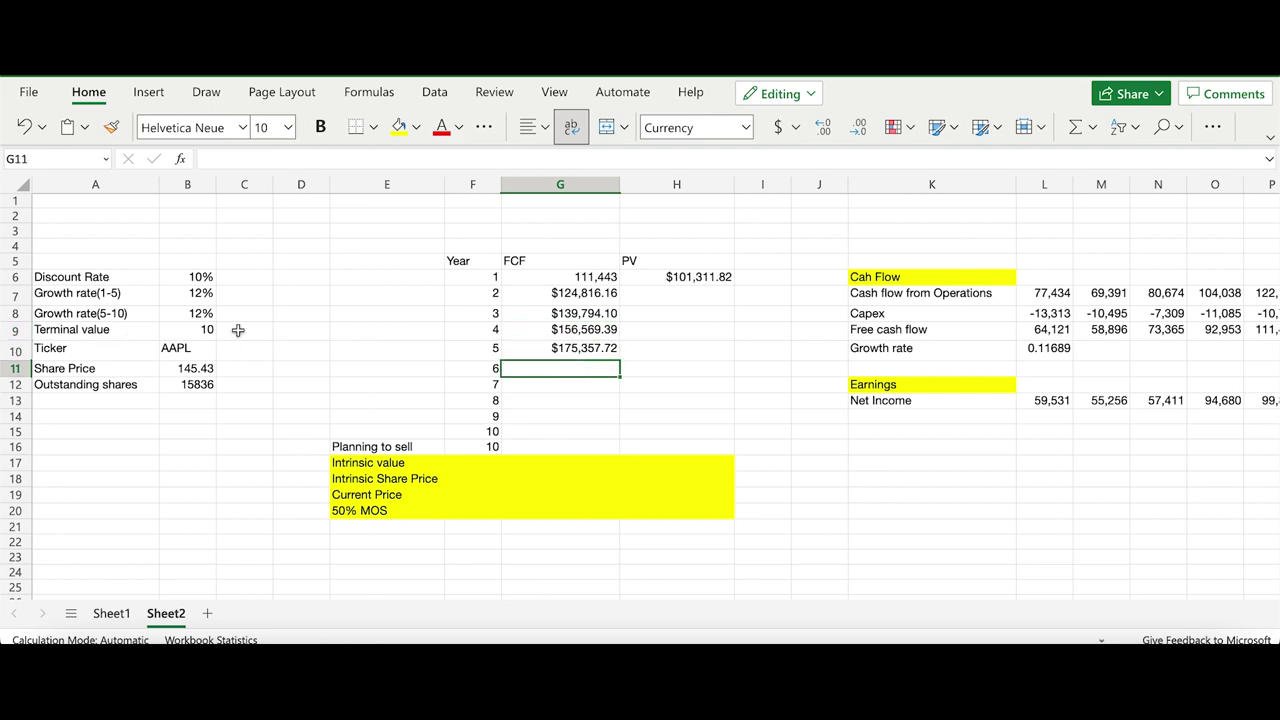
click(594, 349)
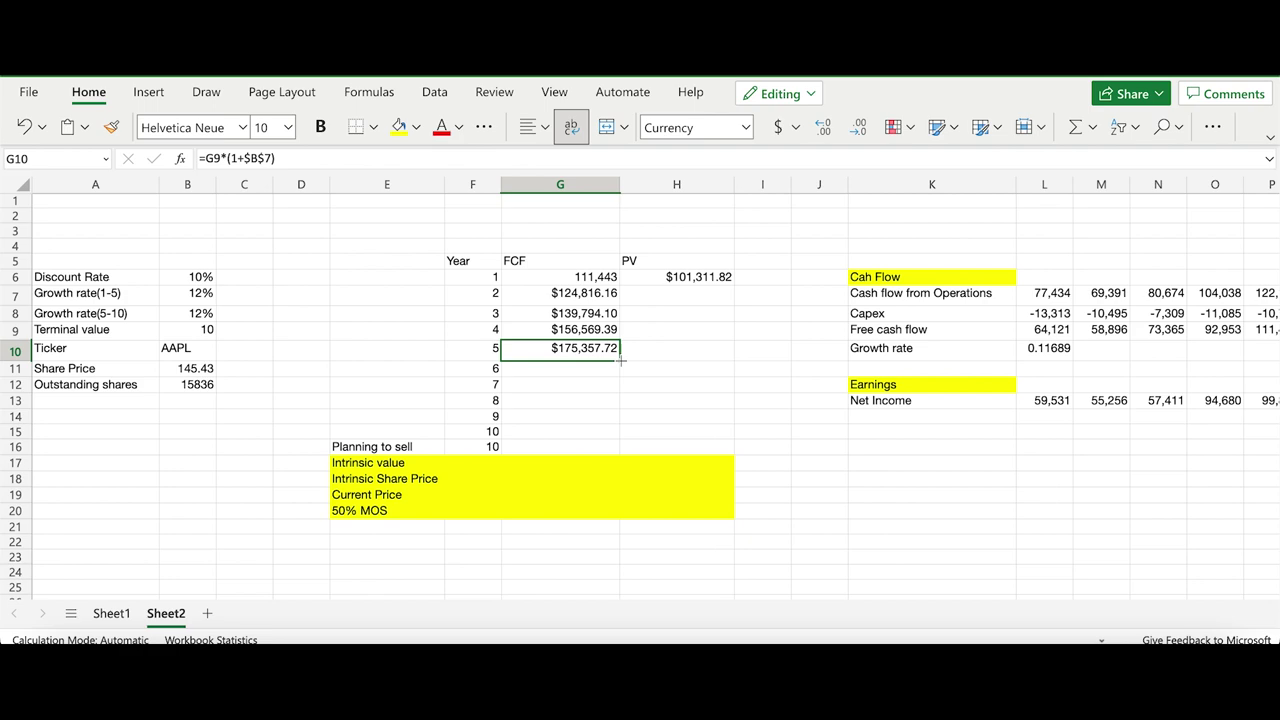
drag(620, 358, 617, 376)
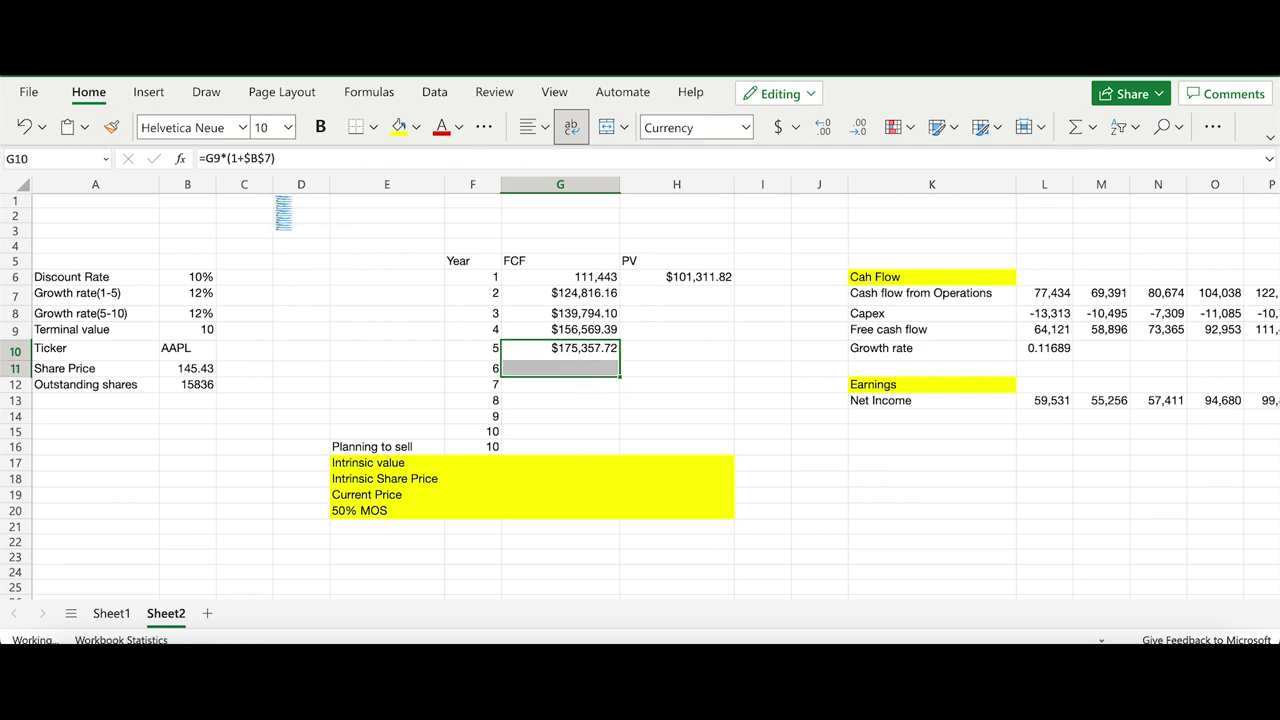
click(625, 410)
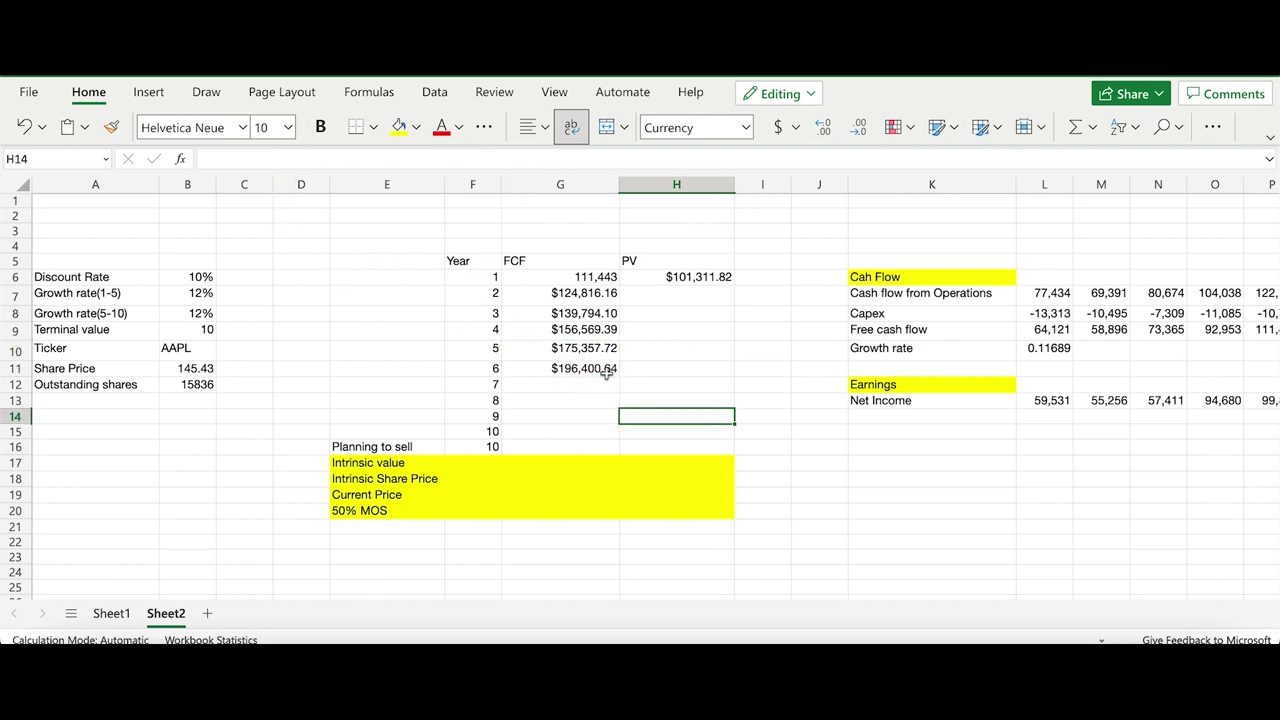
click(607, 372)
click(279, 159)
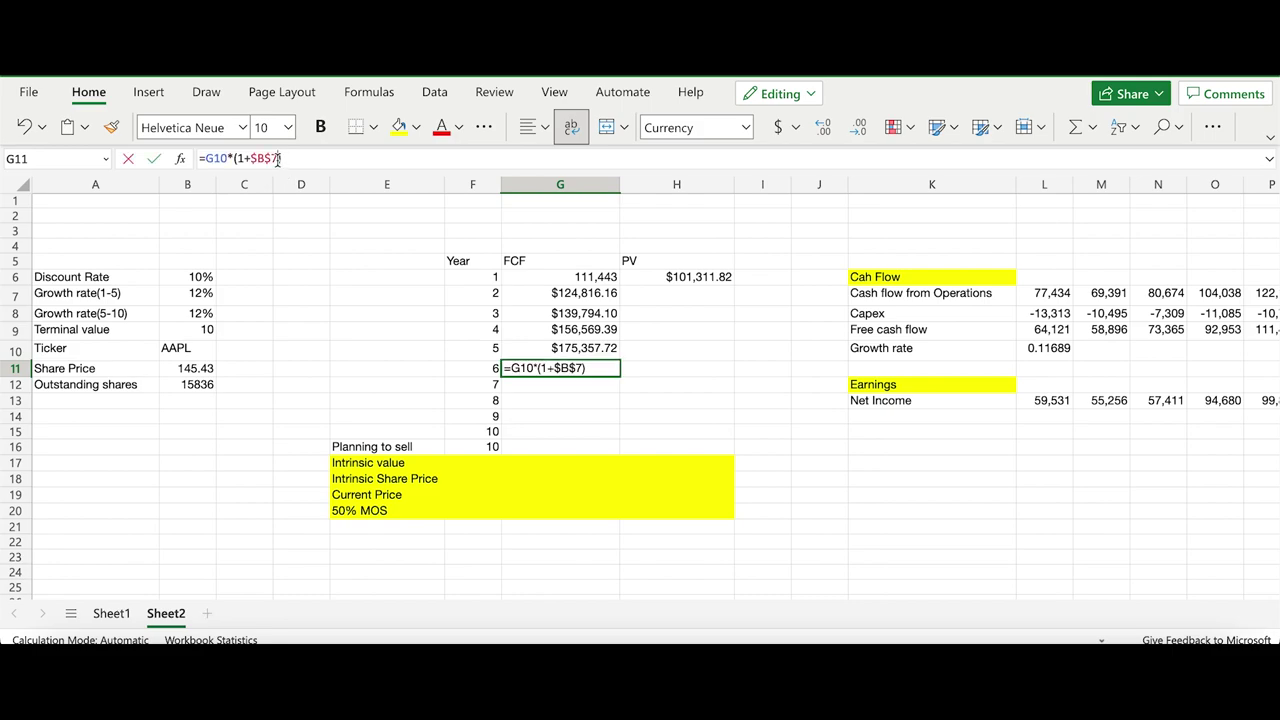
key(Return)
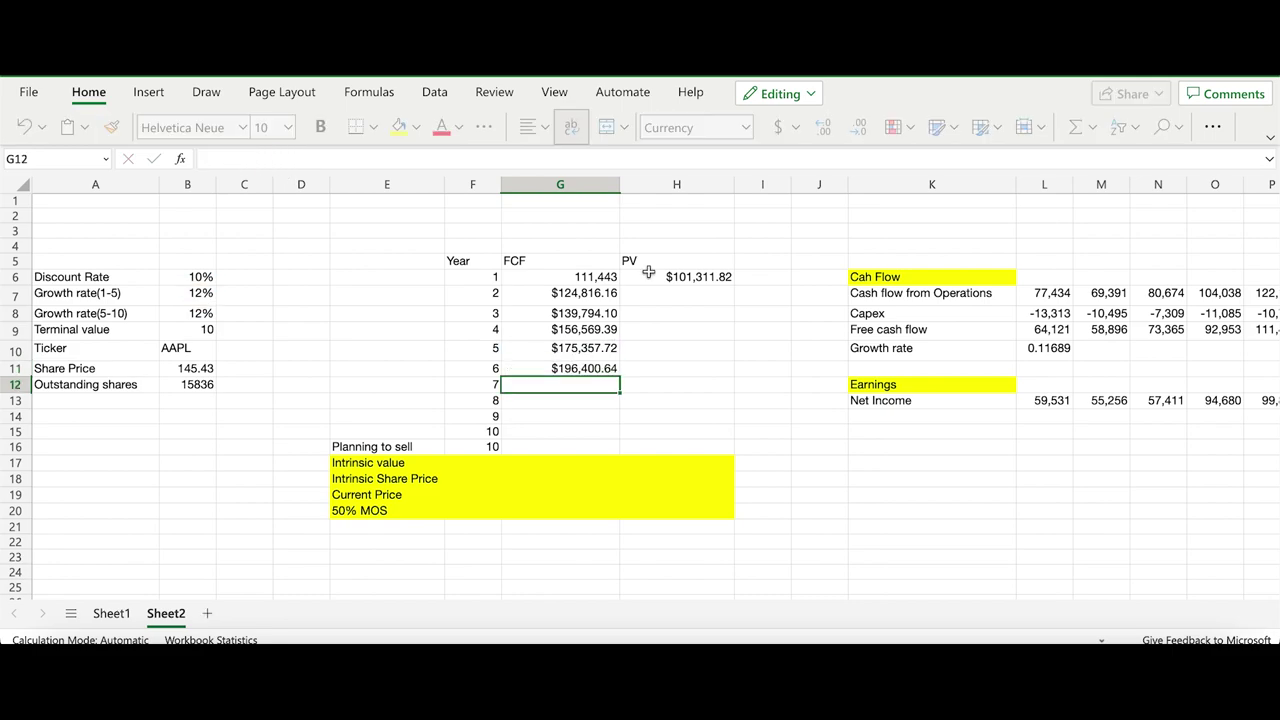
click(612, 370)
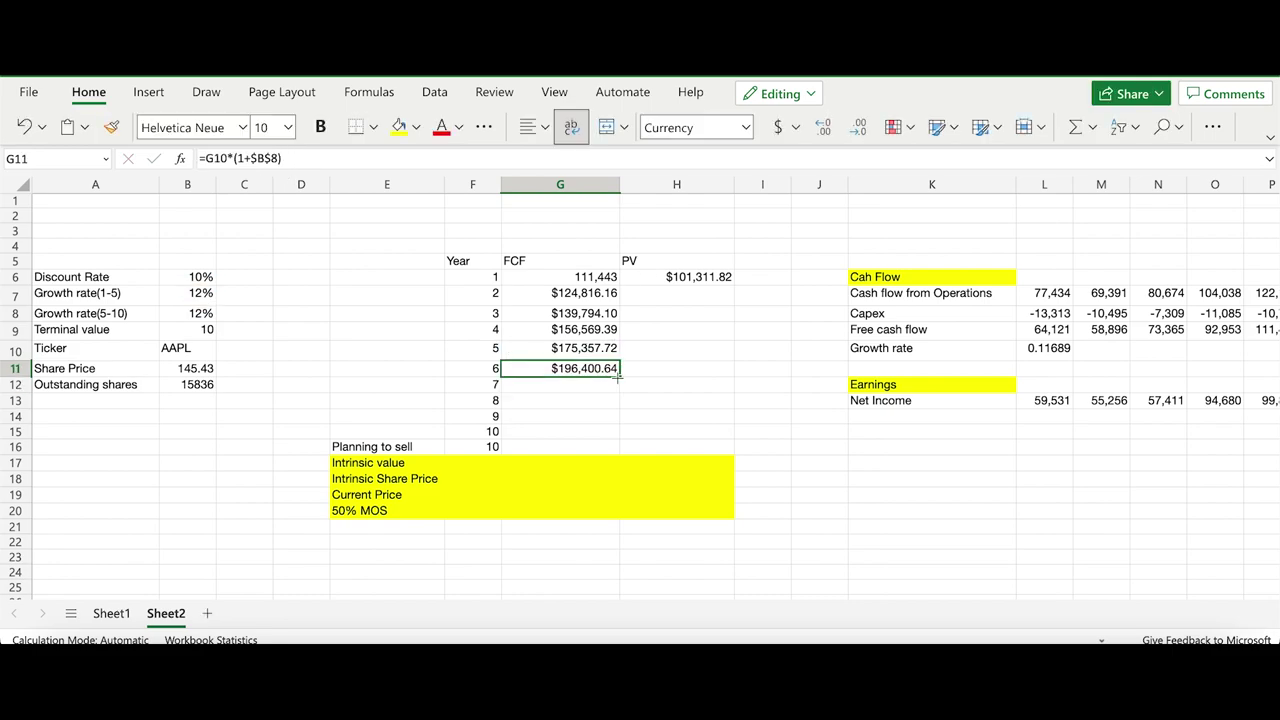
drag(618, 376, 617, 432)
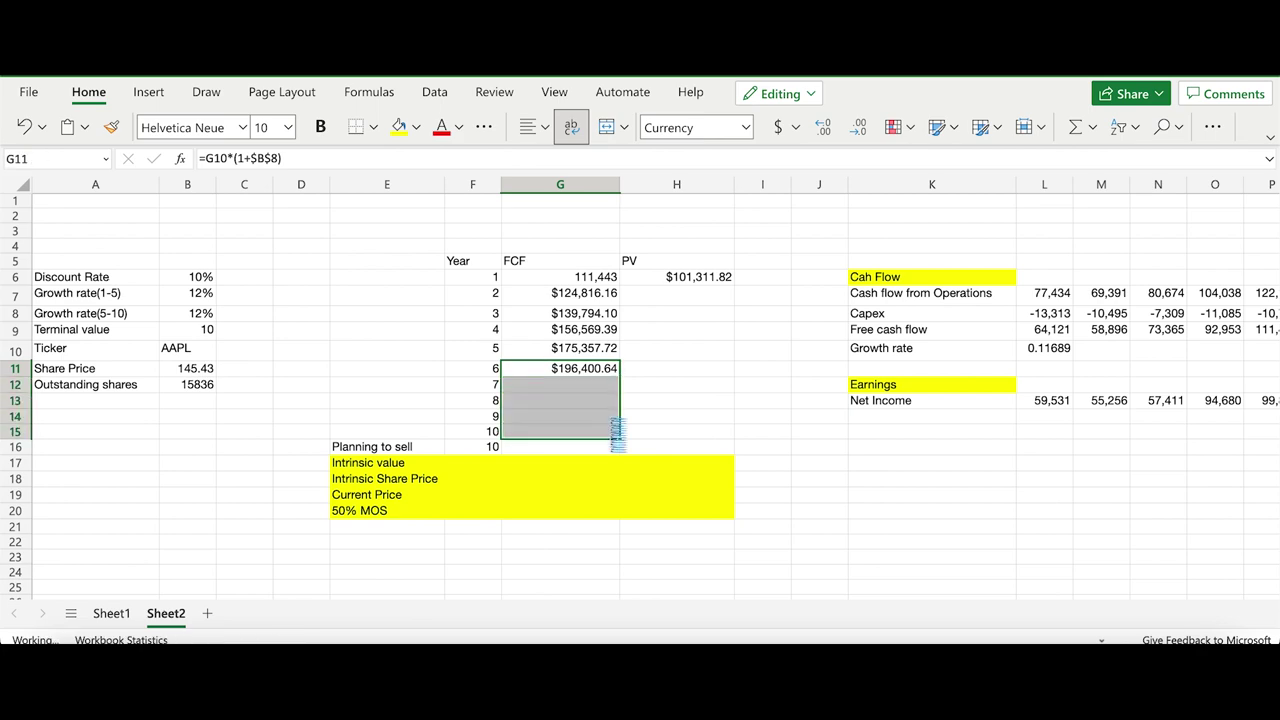
click(592, 313)
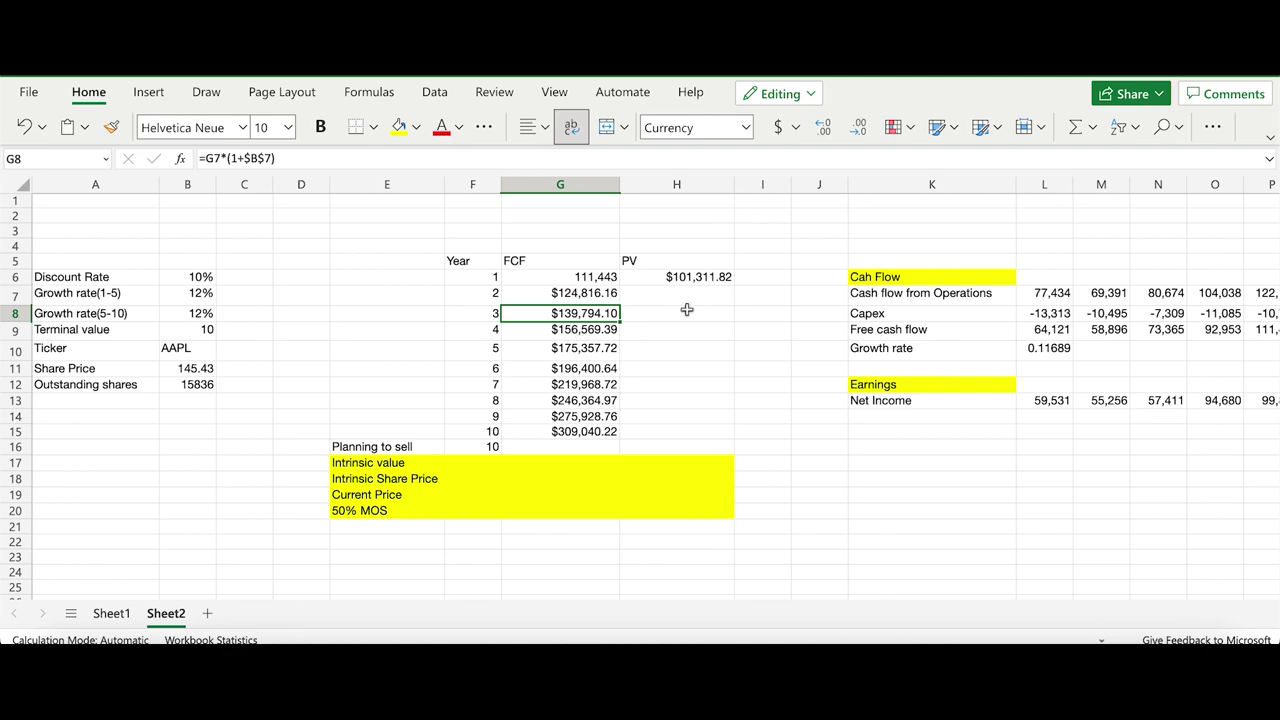
Copy H6's PV formula down to H15, ending at $119,148.38 for year 10
click(707, 281)
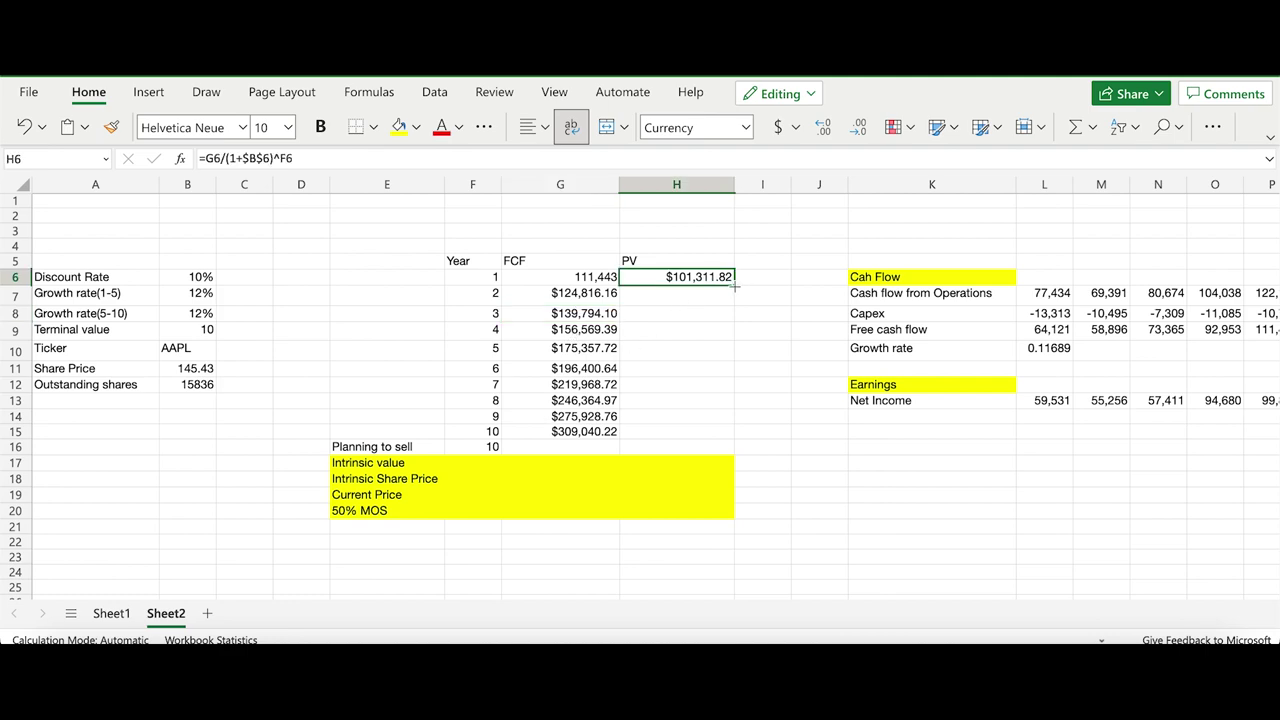
drag(733, 285, 714, 440)
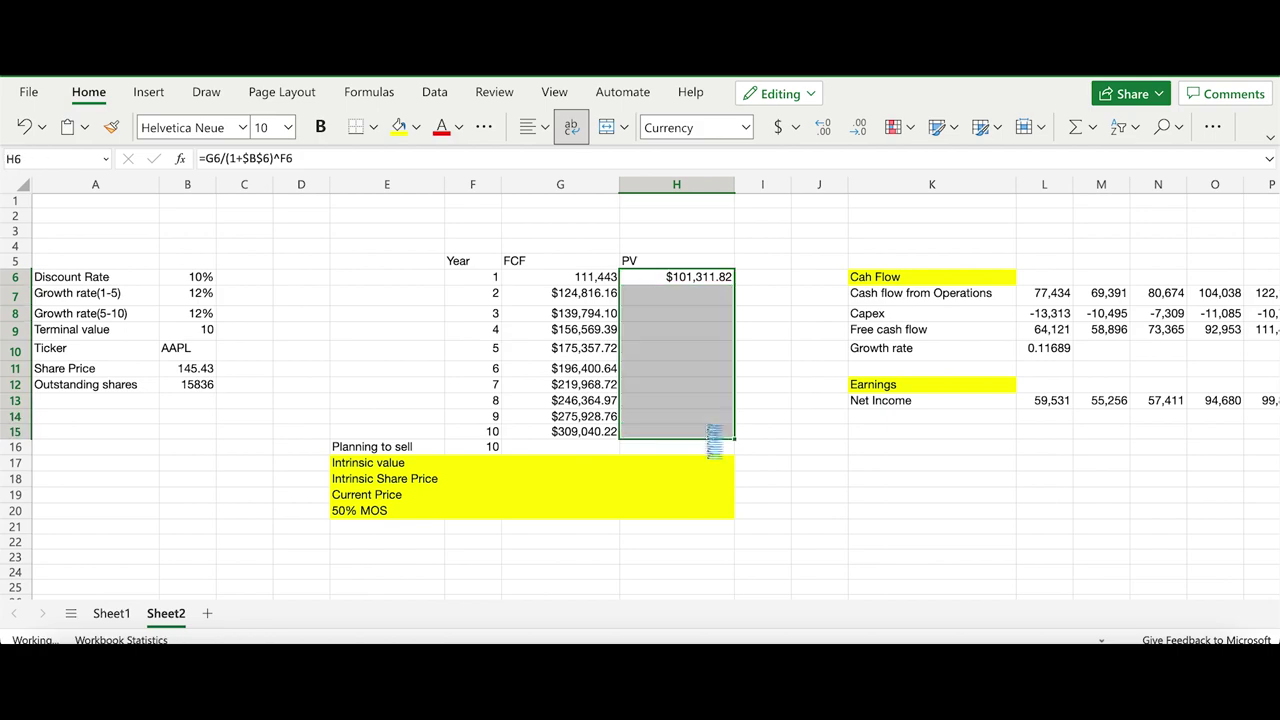
click(755, 345)
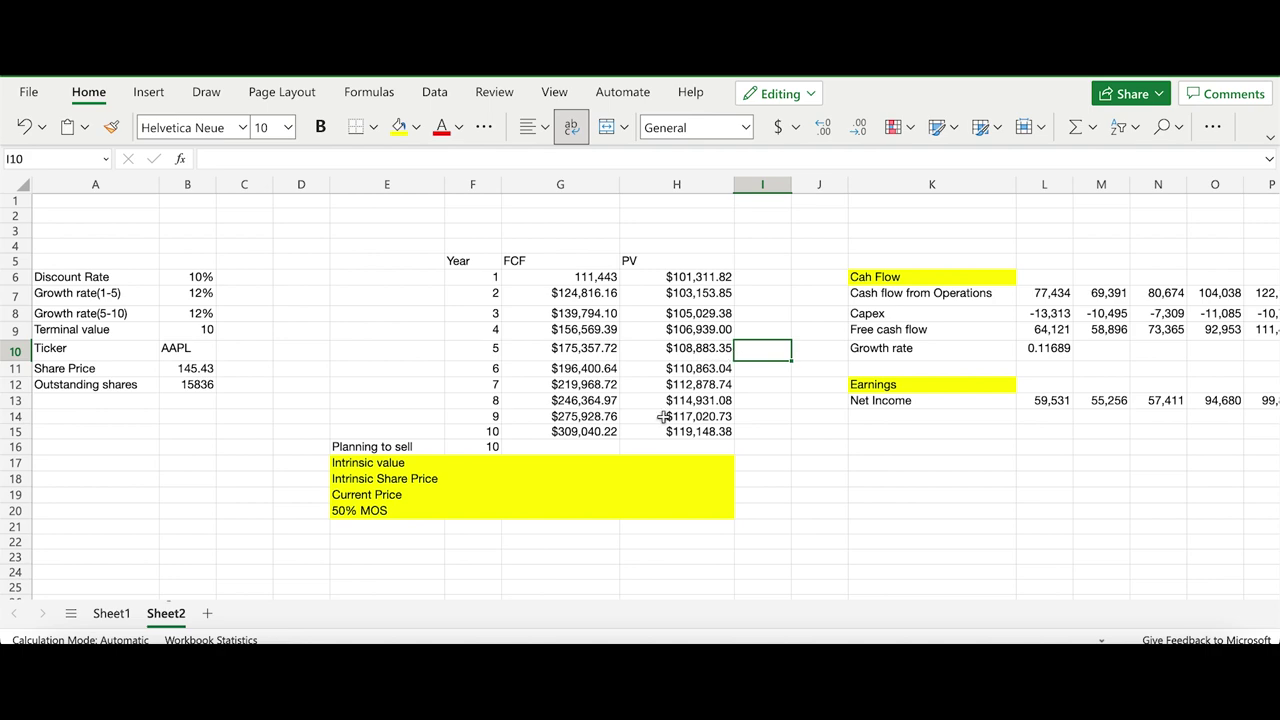
click(598, 432)
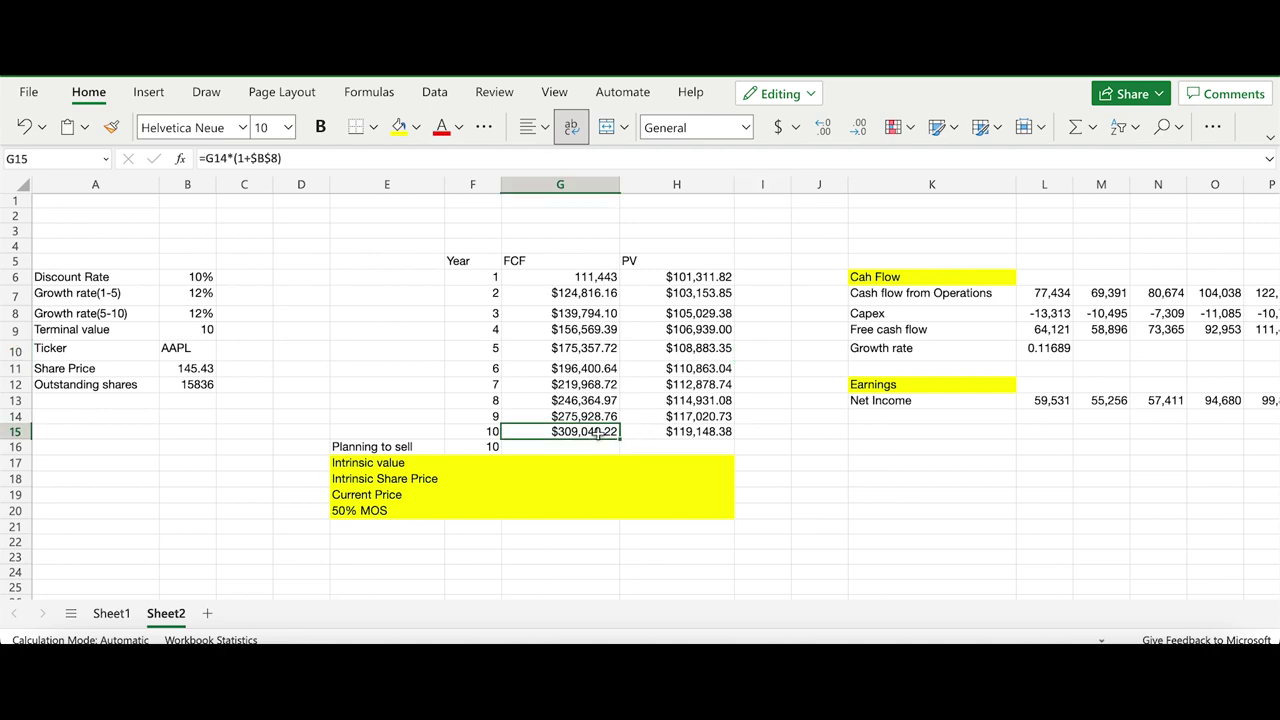
click(689, 440)
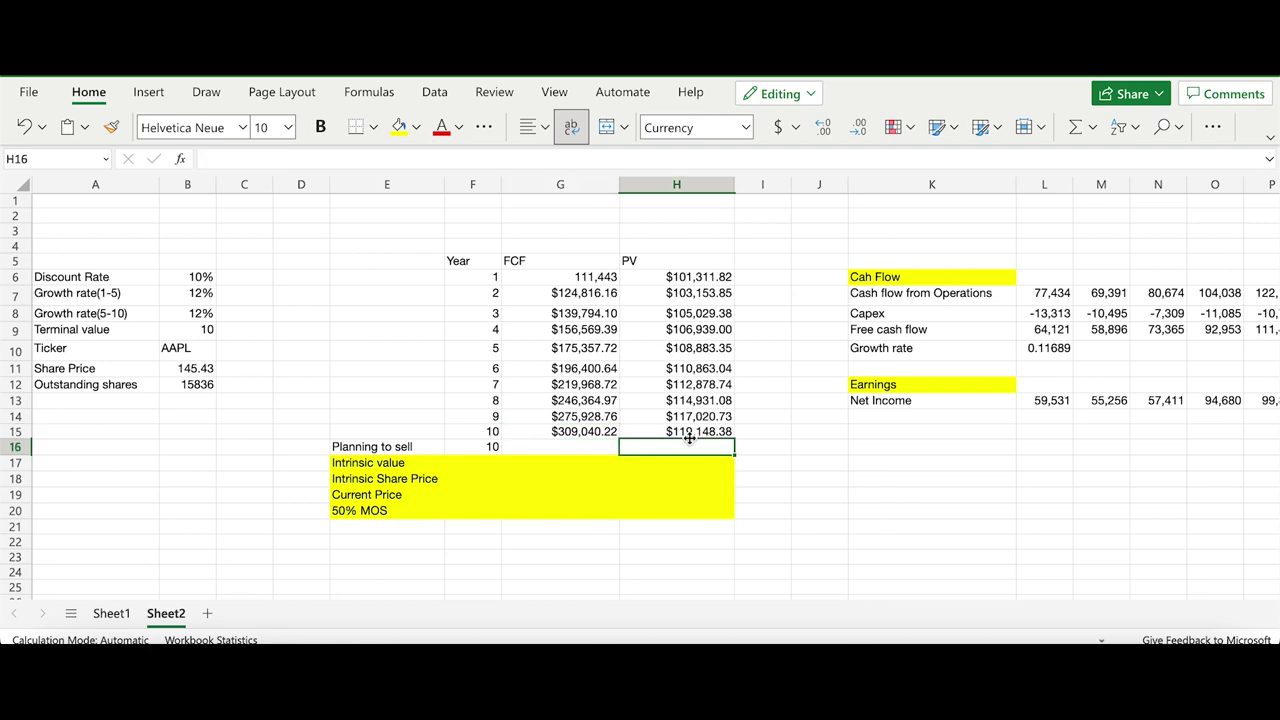
Enter =G15*B9 in G16, valuing the year-10 sale at $3,090,402.16
click(588, 444)
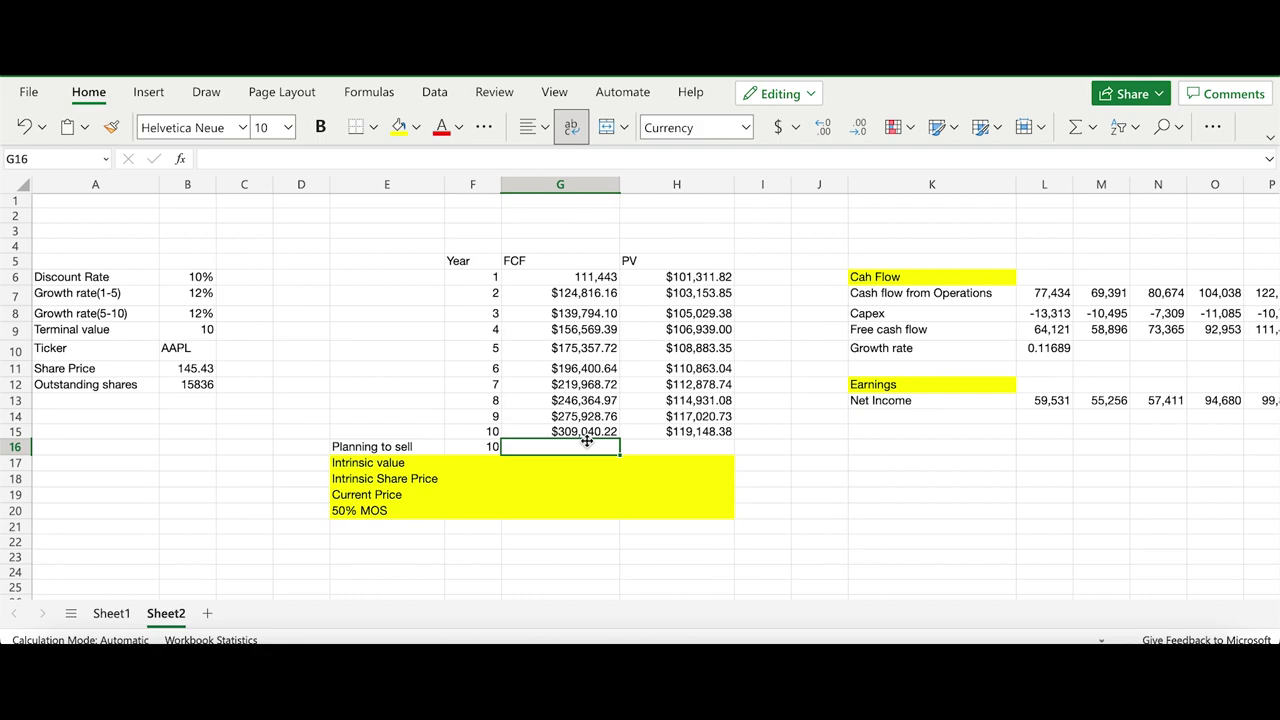
text(=)
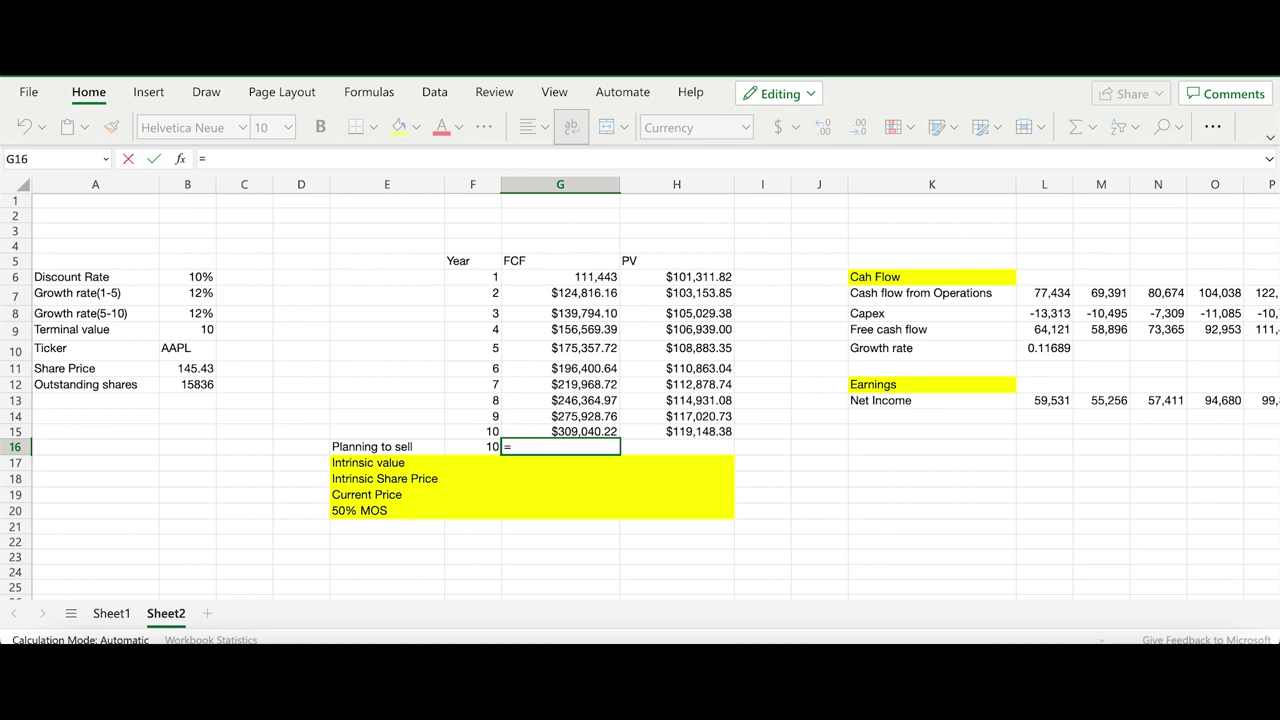
click(592, 432)
click(452, 155)
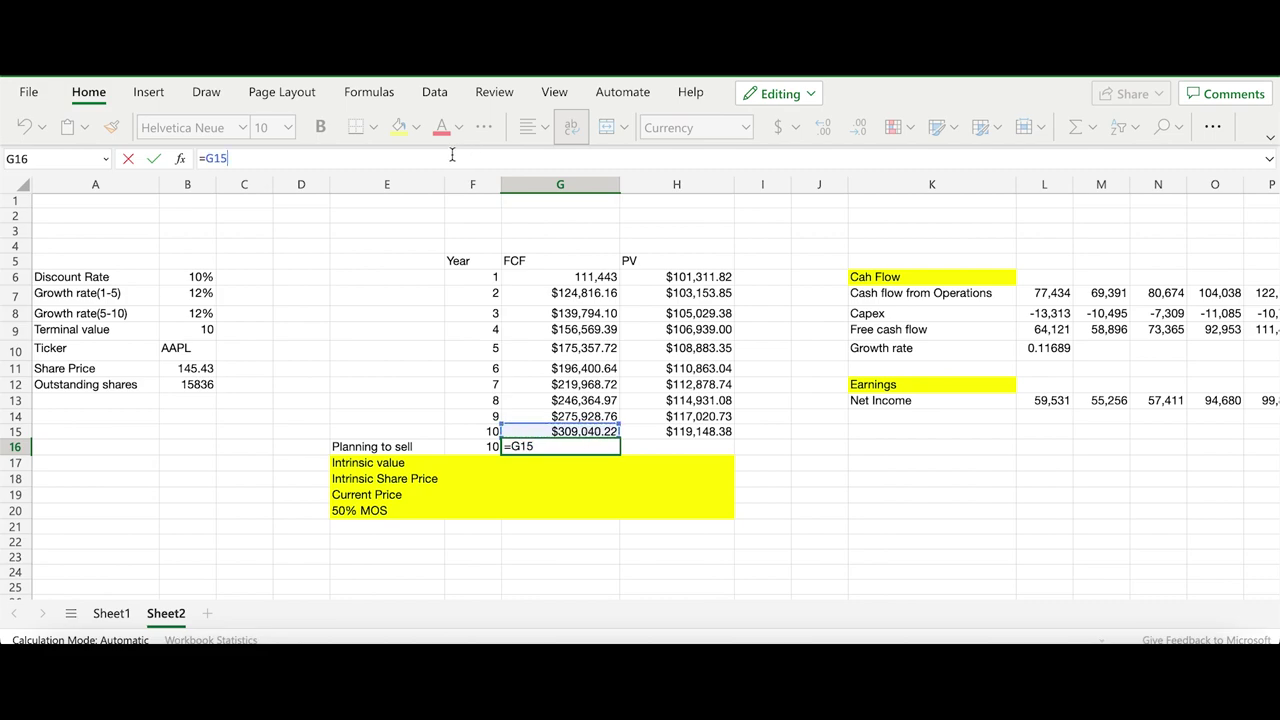
text(*)
click(208, 329)
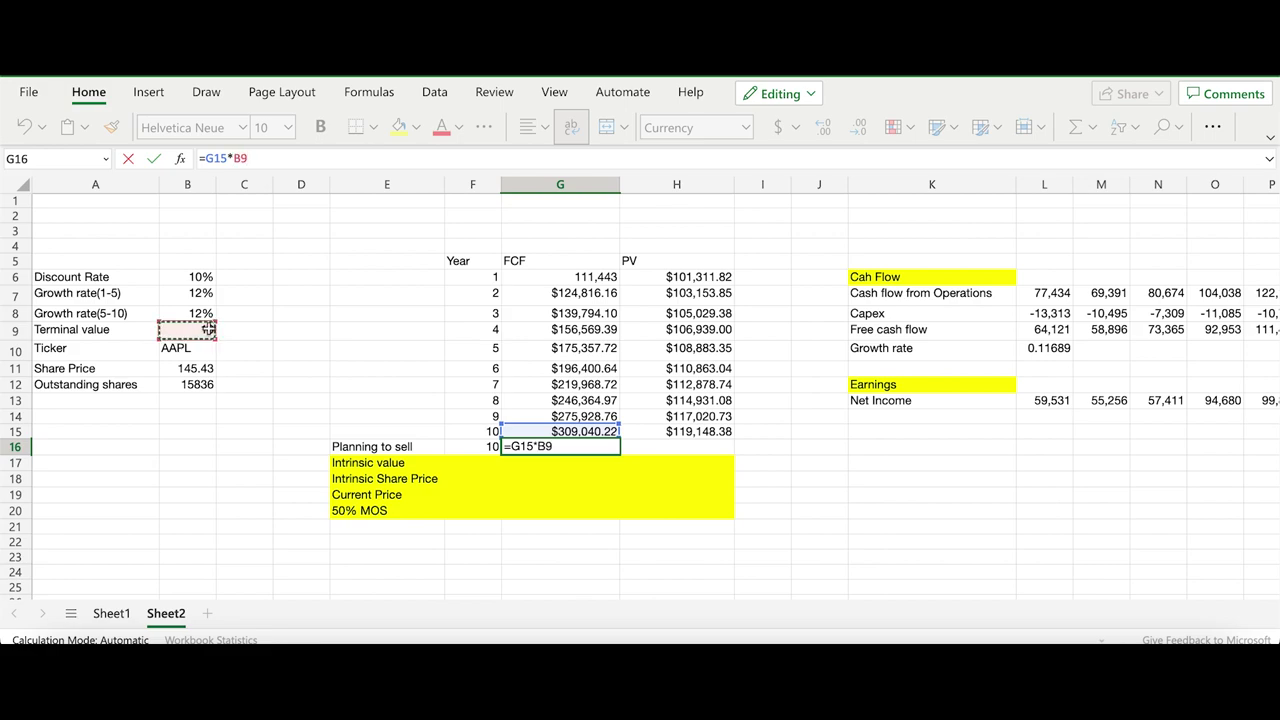
key(Return)
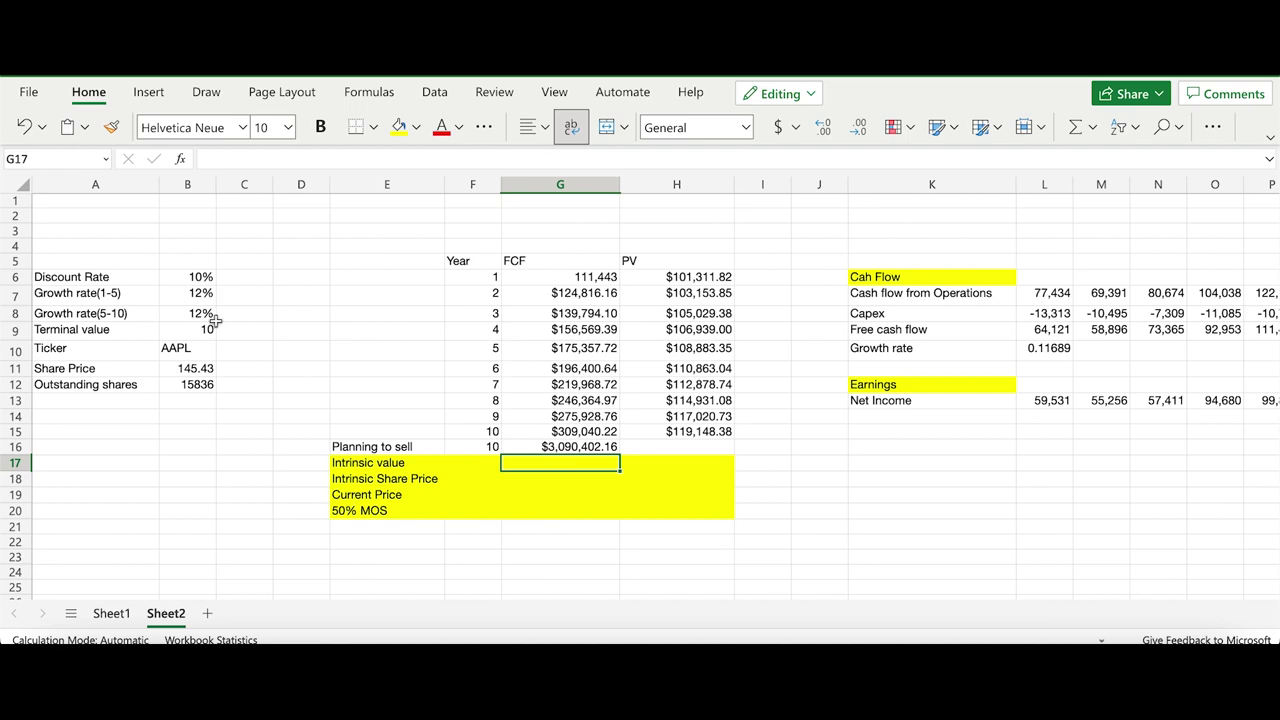
Copy the PV formula from H15 into H16, giving $1,191,483.81 for the sale row
click(648, 449)
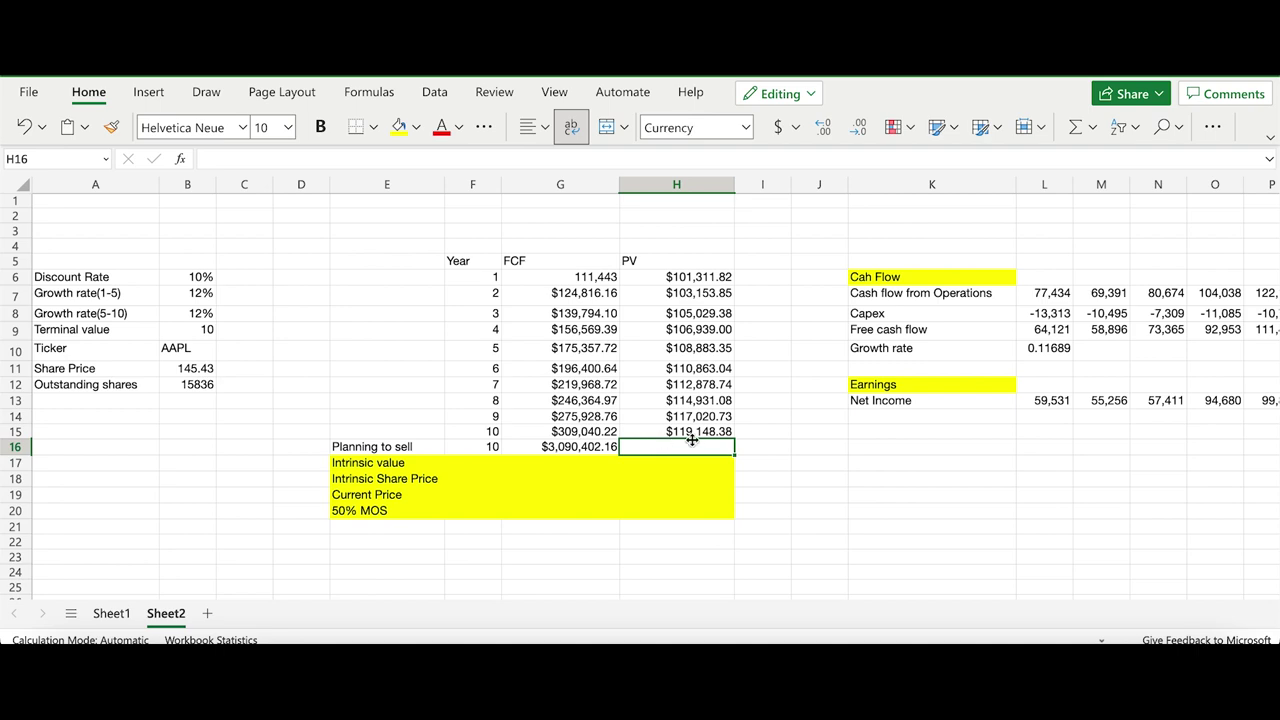
click(690, 432)
drag(733, 437, 731, 449)
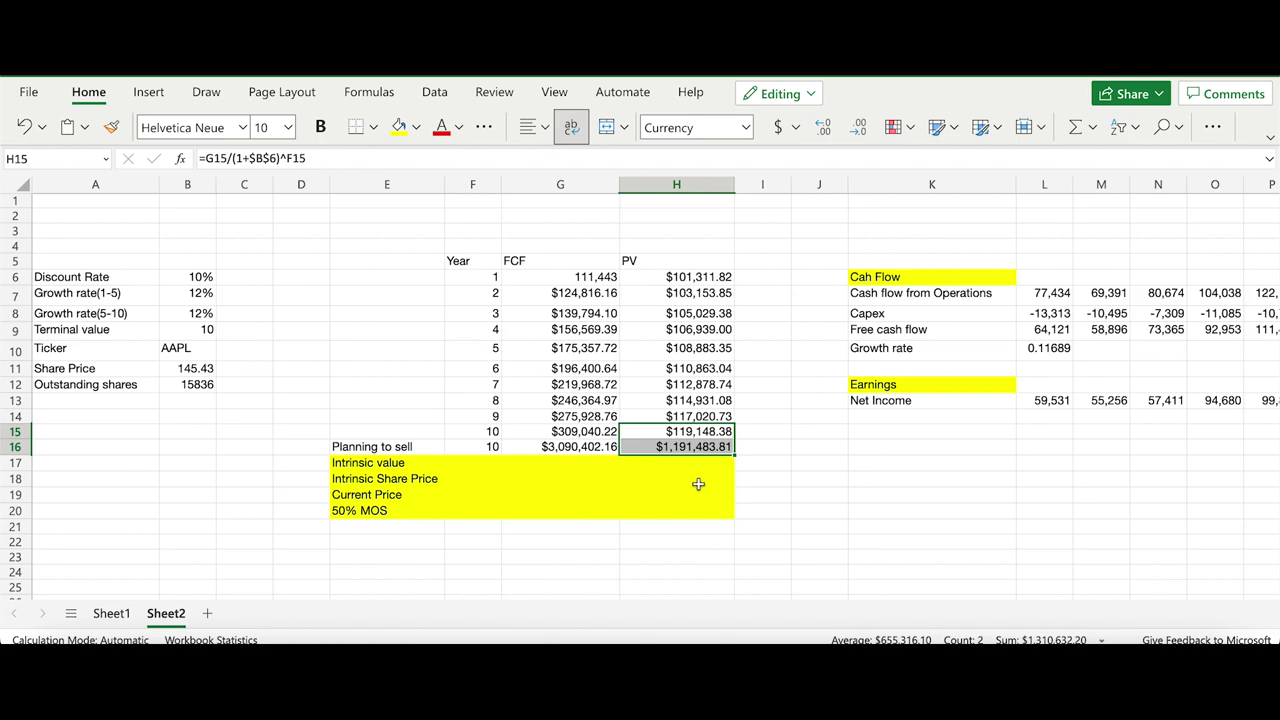
click(671, 463)
Sum H6:H16 in H17 for an intrinsic value of $2,291,643.17, then start the share-price formula from H17
text(=)
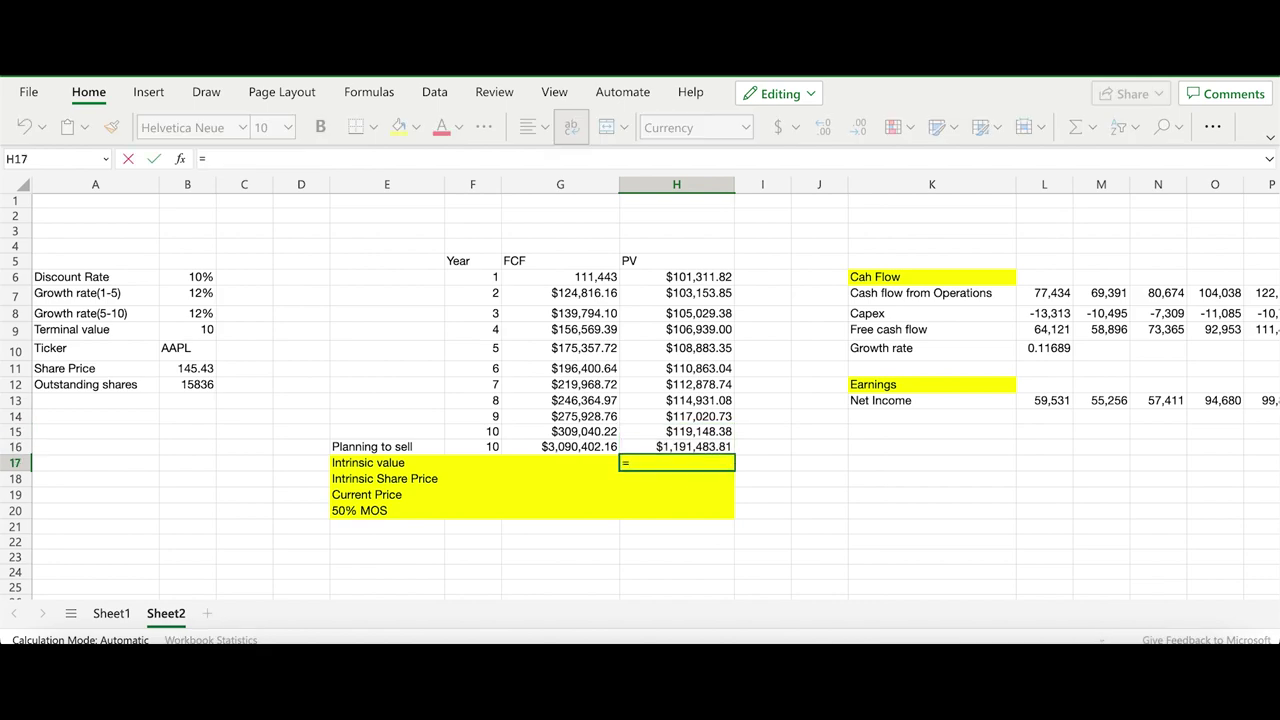
text(sum()
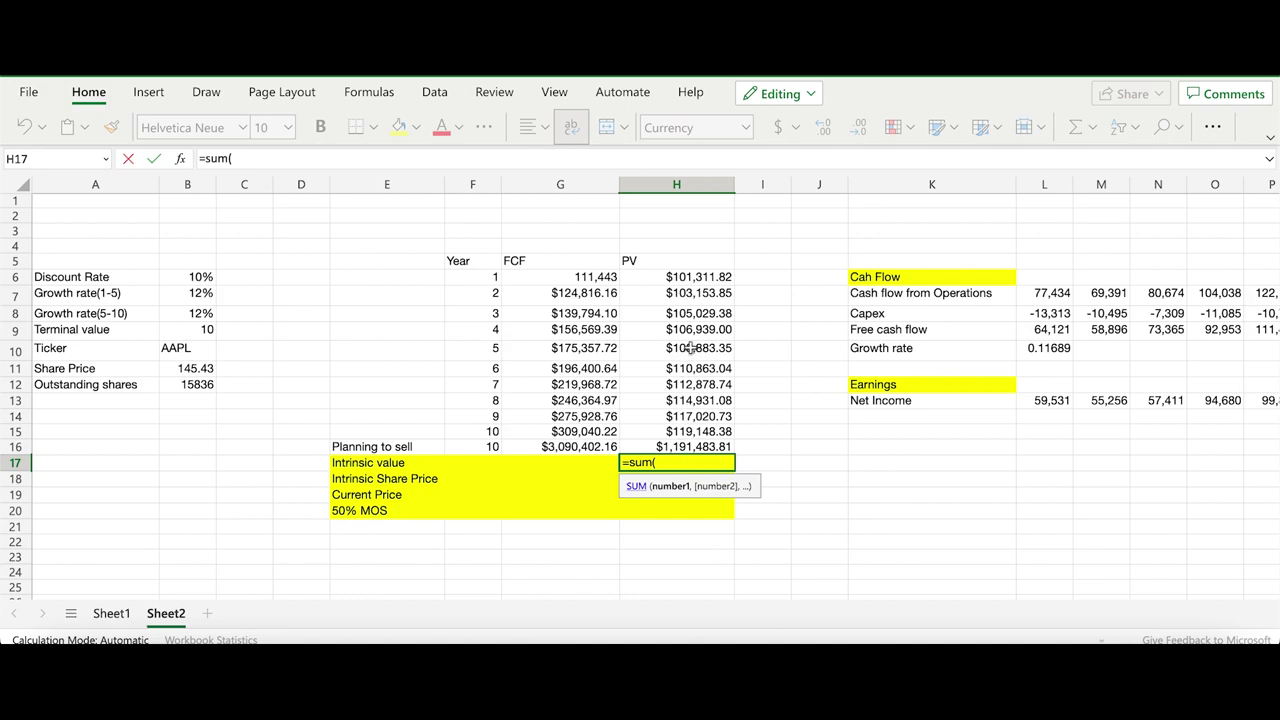
drag(698, 284, 668, 447)
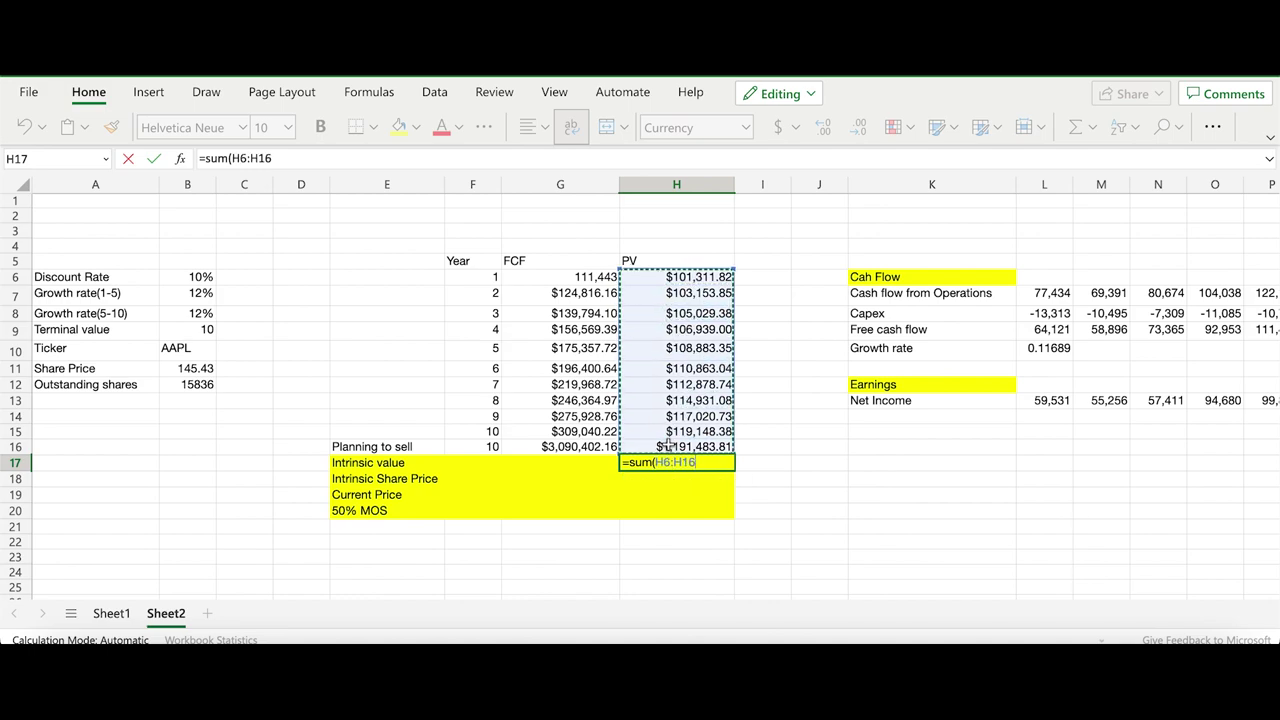
text())
key(Return)
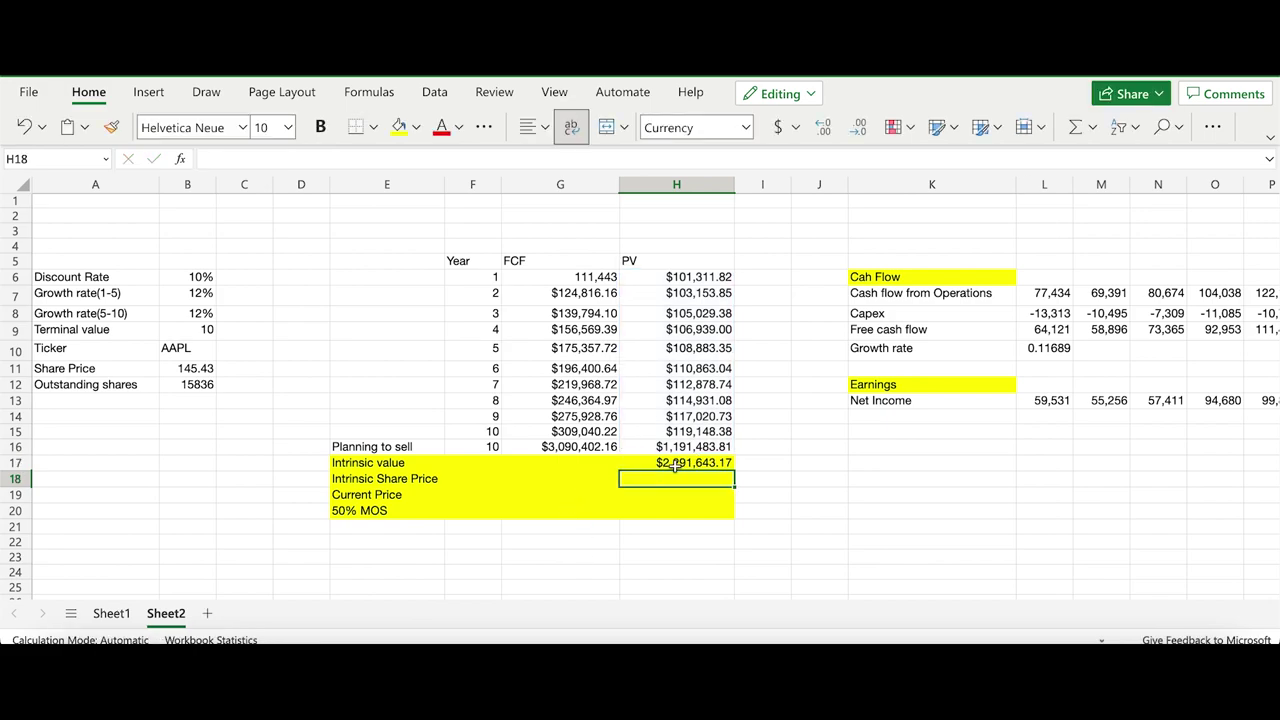
text(=)
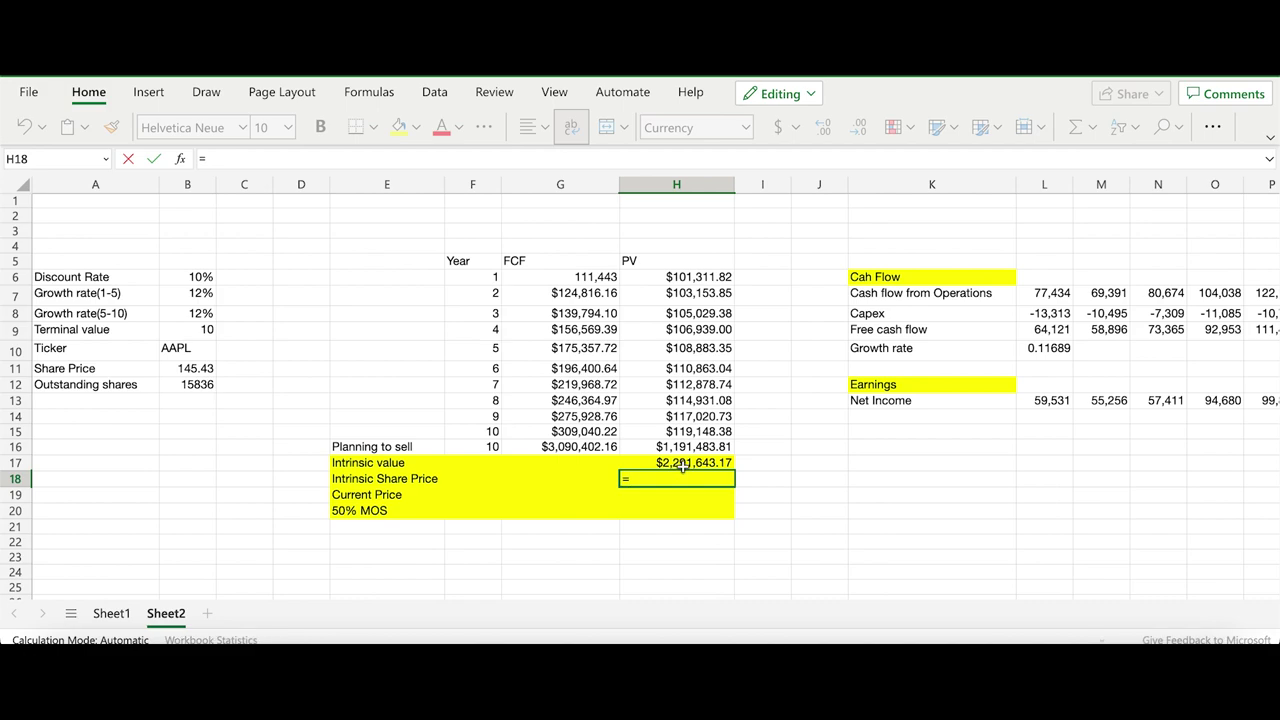
click(680, 464)
Divide intrinsic value by outstanding shares (=H17/B12) for an intrinsic share price of $144.71
text(/)
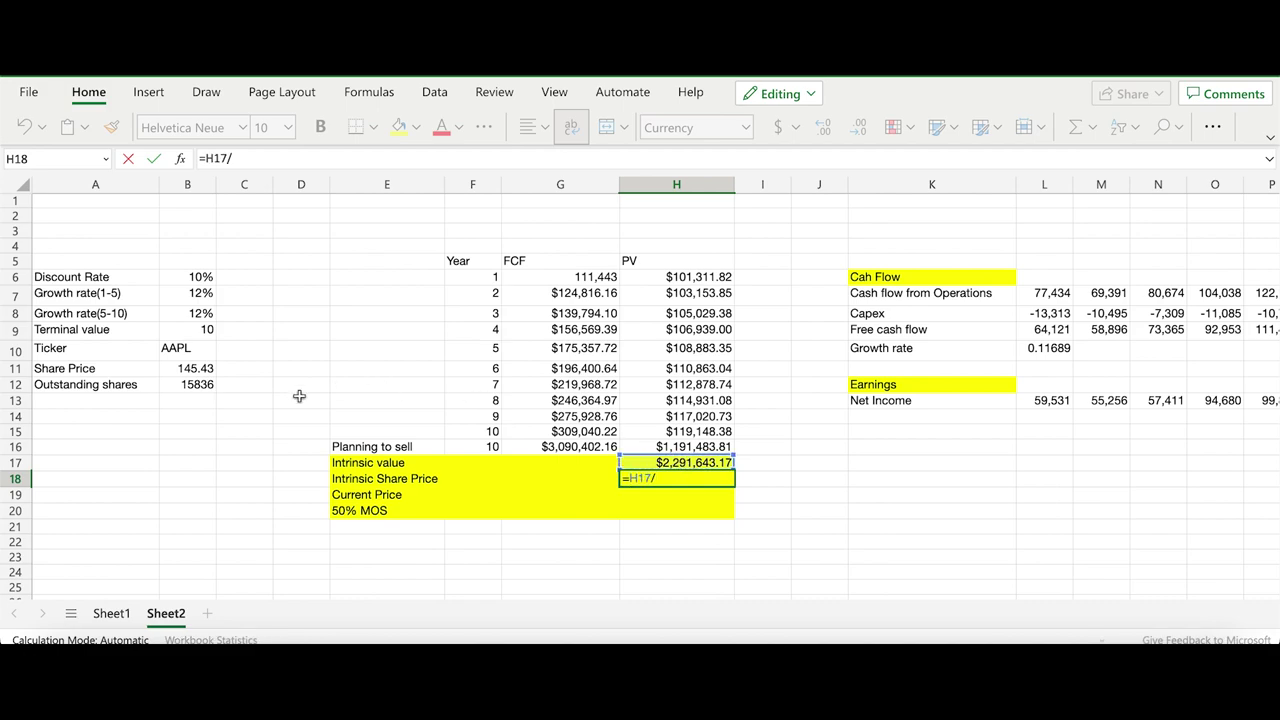
click(193, 388)
key(Return)
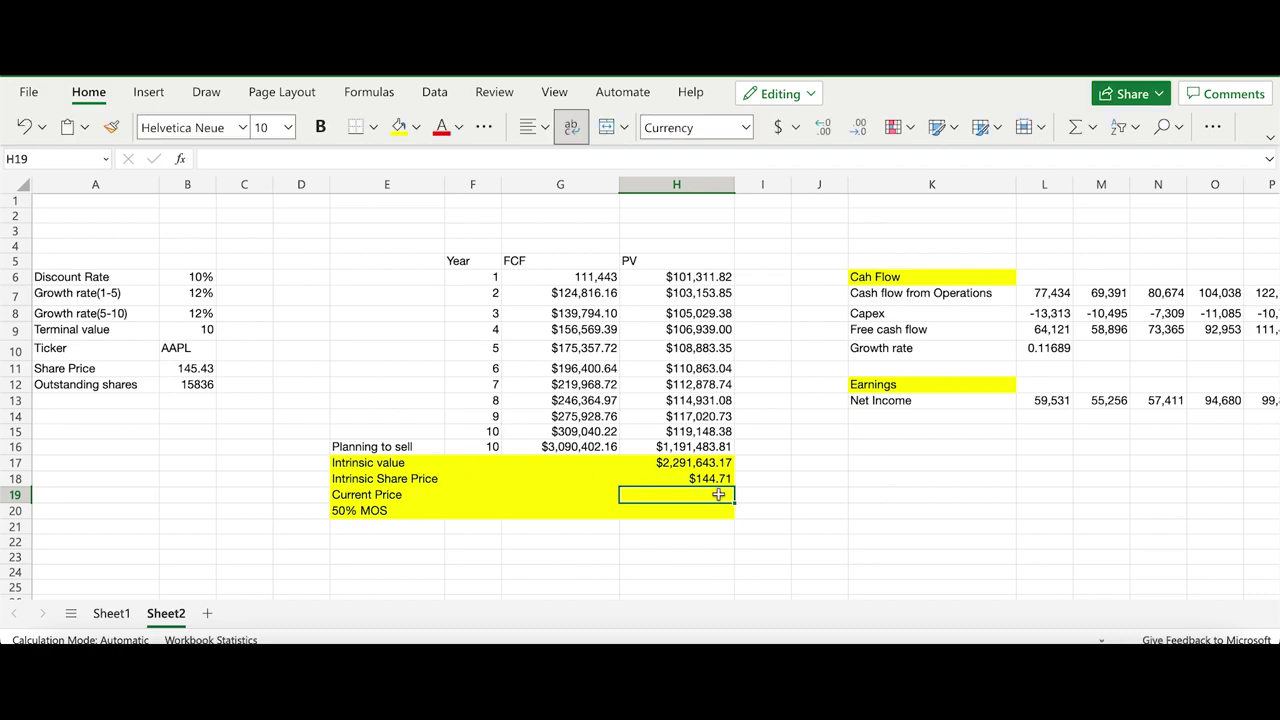
Link Current Price to the $145.43 share price with =B11
click(281, 160)
text(=)
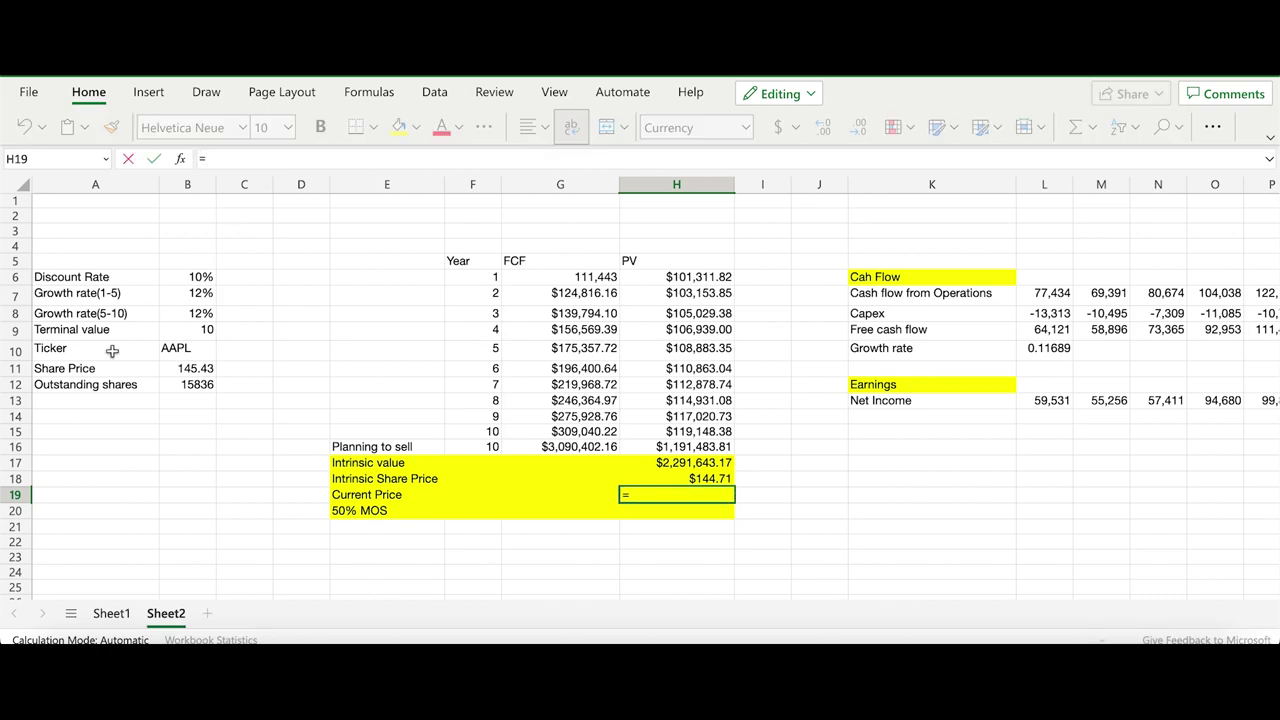
click(196, 369)
key(Return)
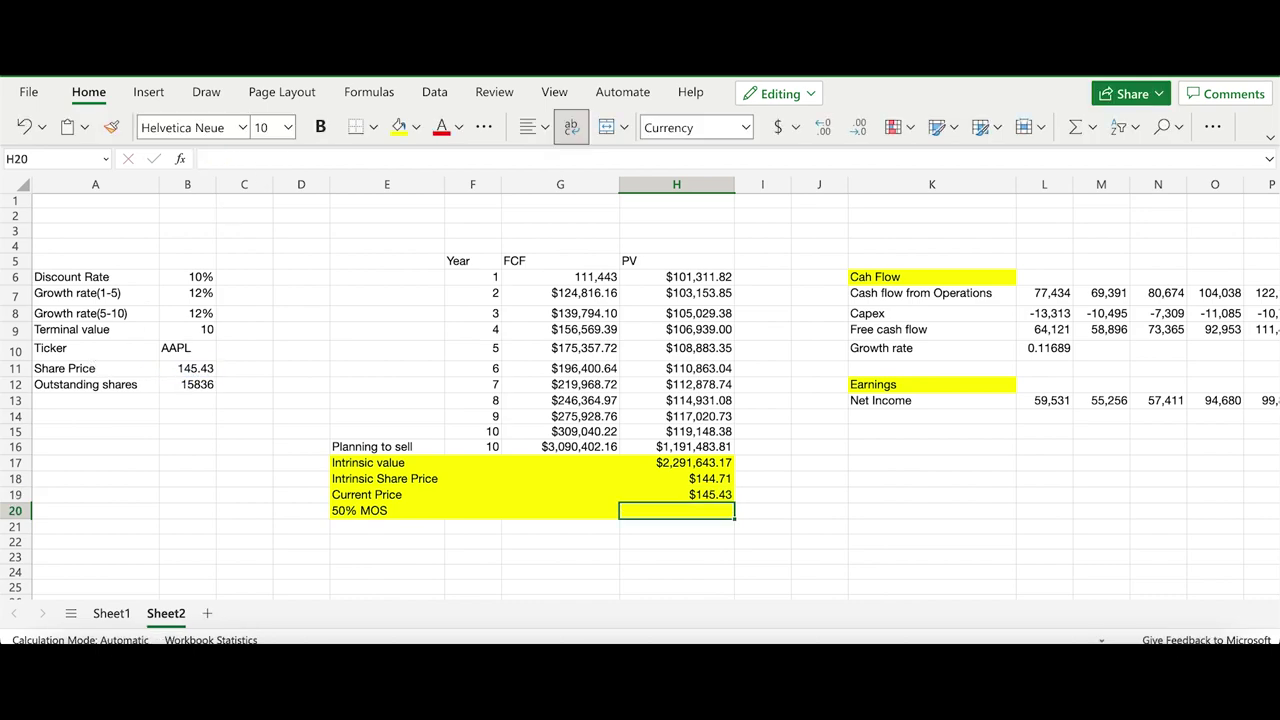
Set the 50% MOS price to =H18/2, giving $72.36
text(=)
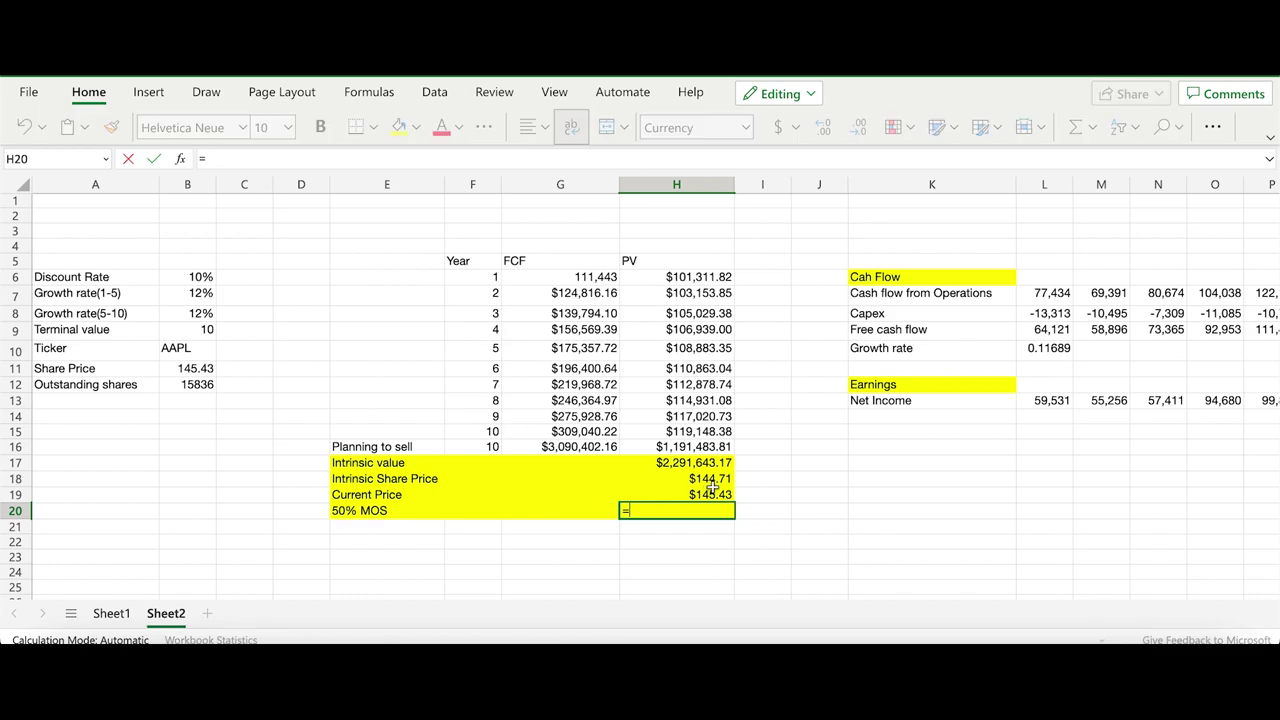
click(716, 481)
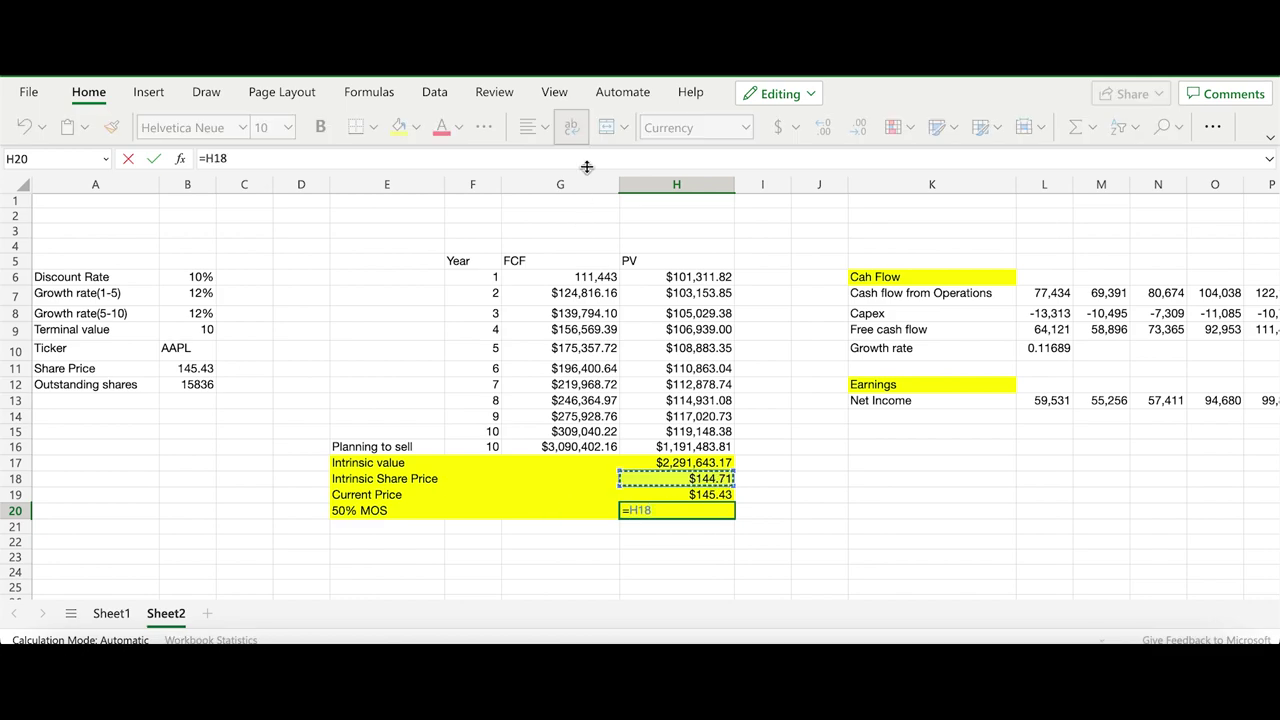
text(/2)
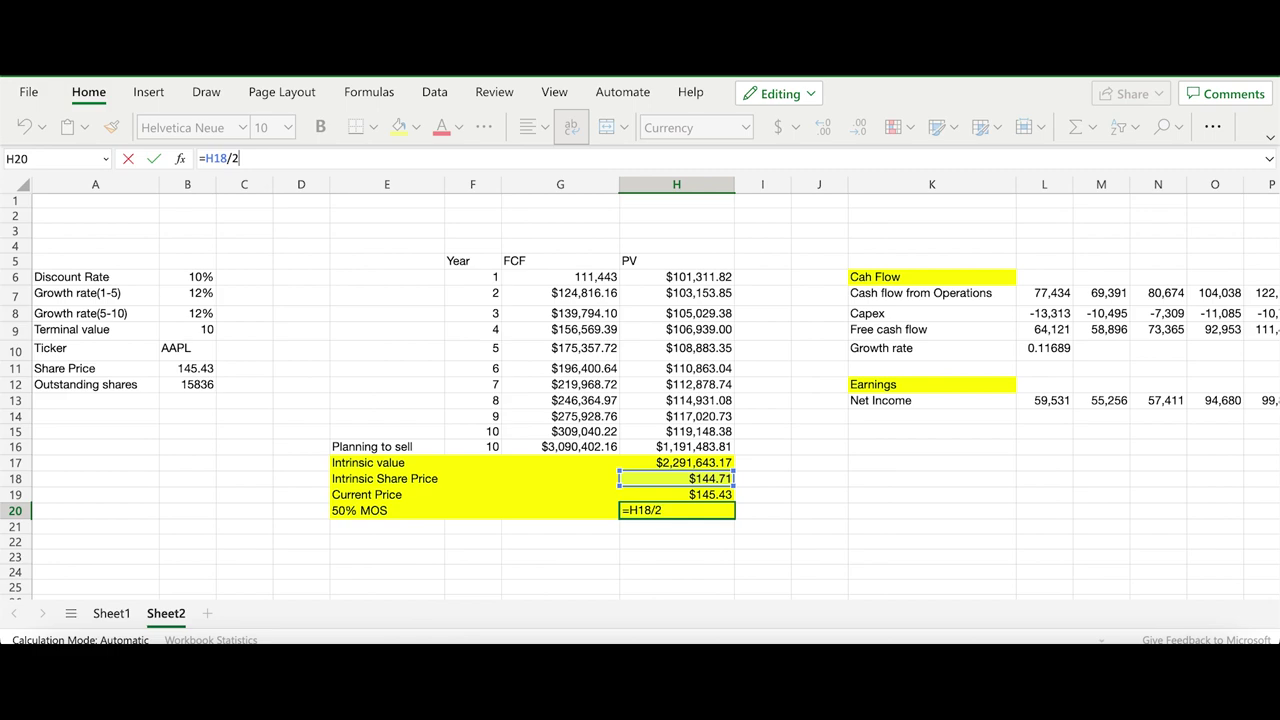
key(Return)
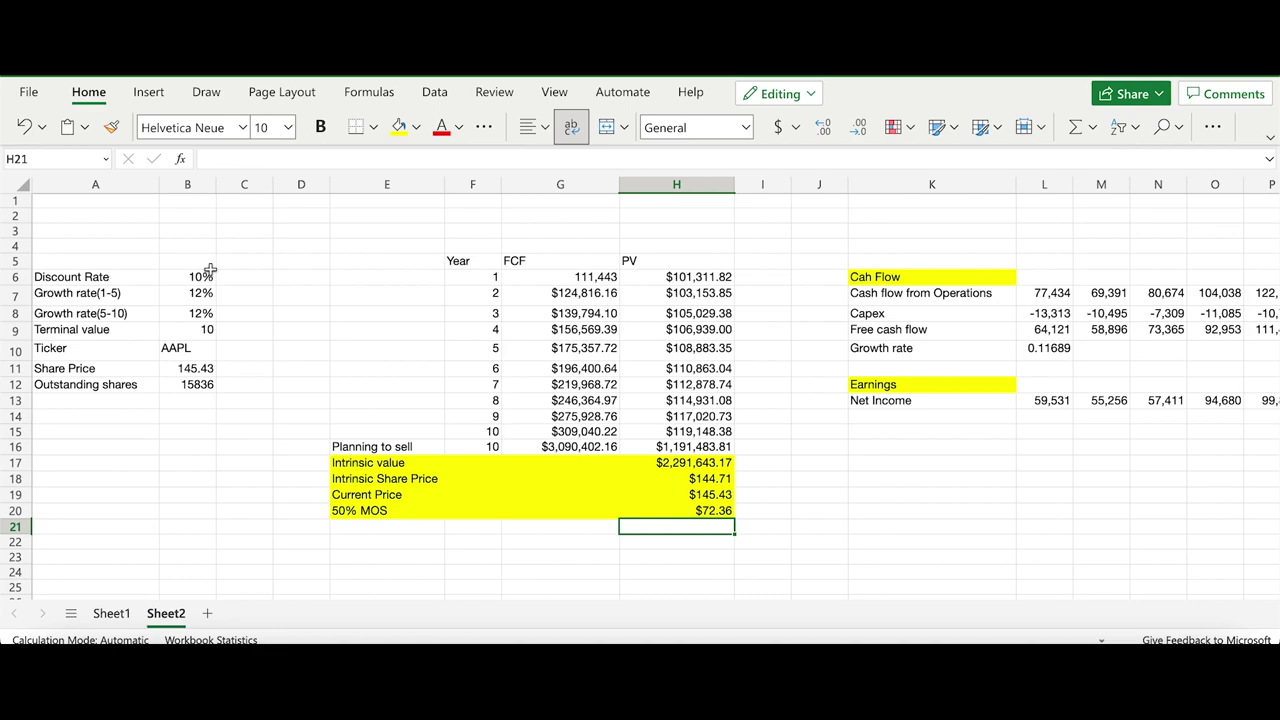
click(208, 330)
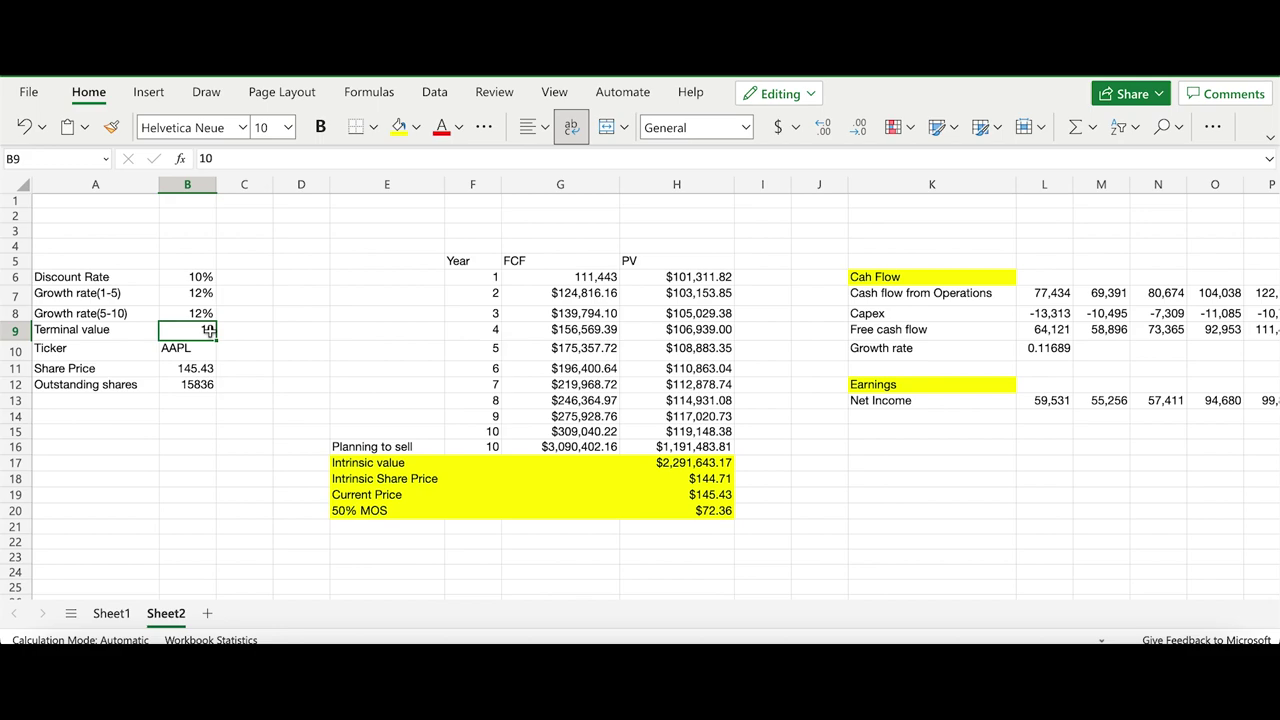
text(15)
key(Return)
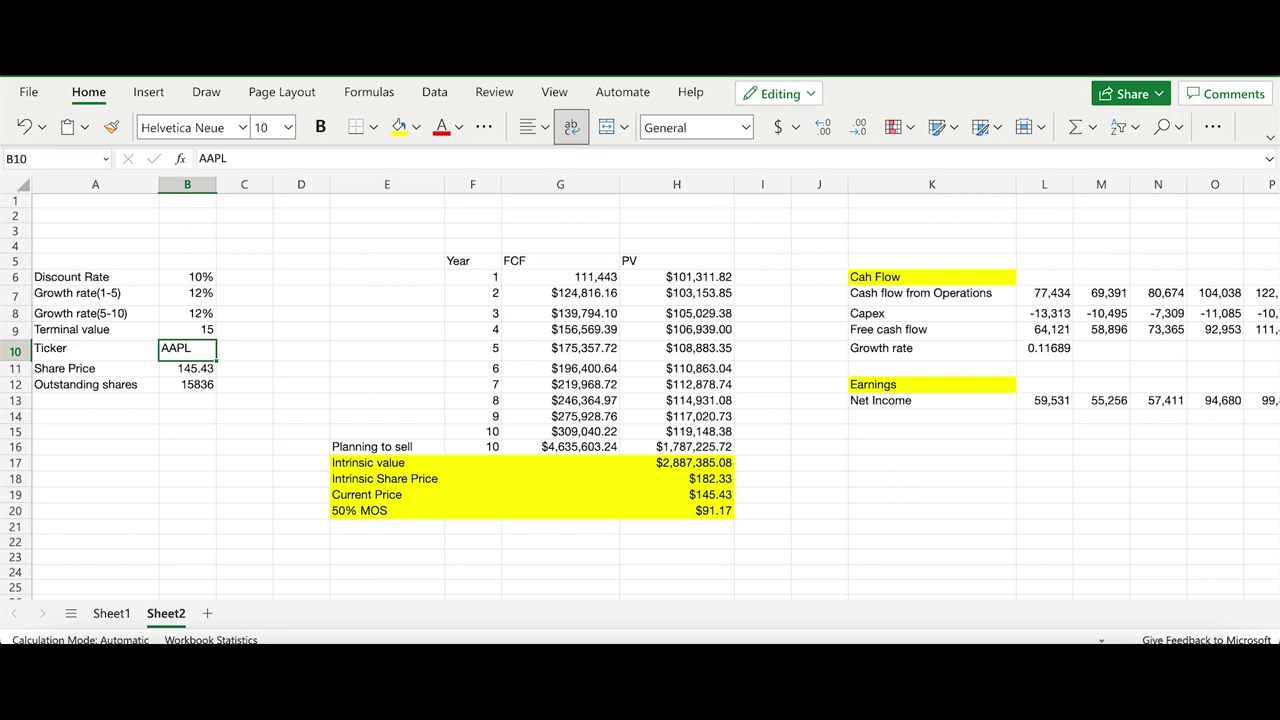
click(193, 330)
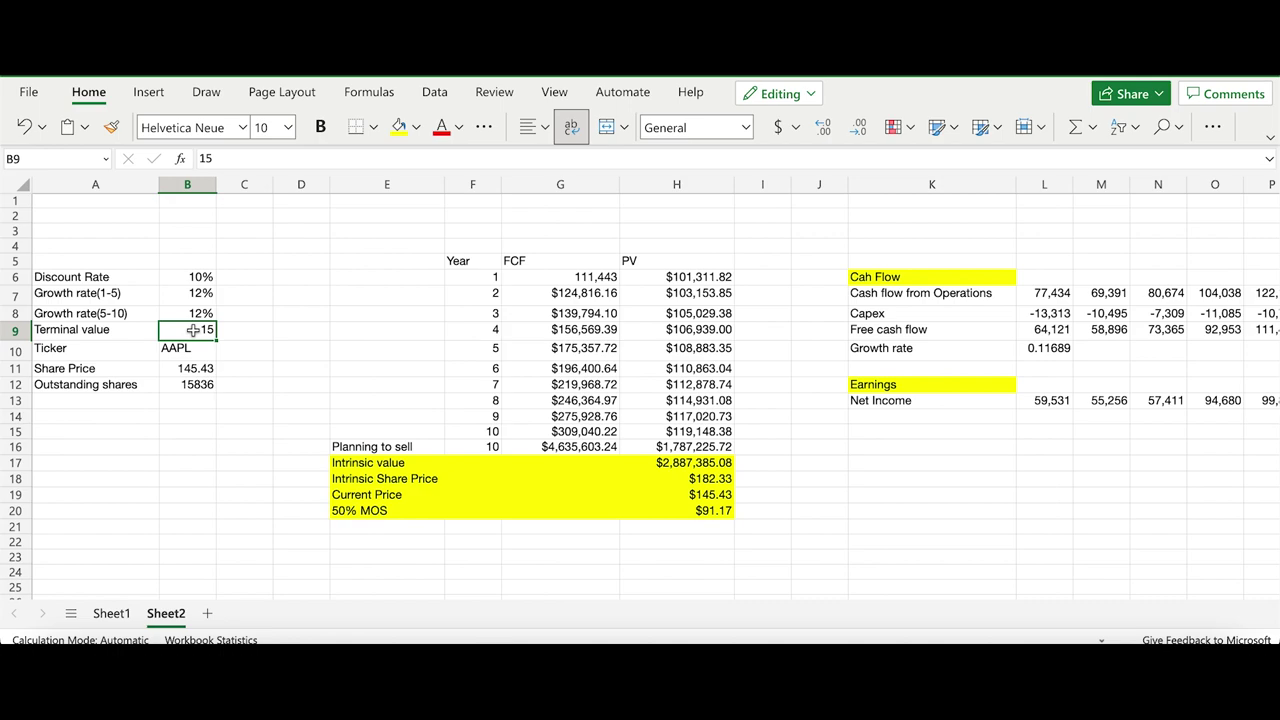
text(10)
key(Return)
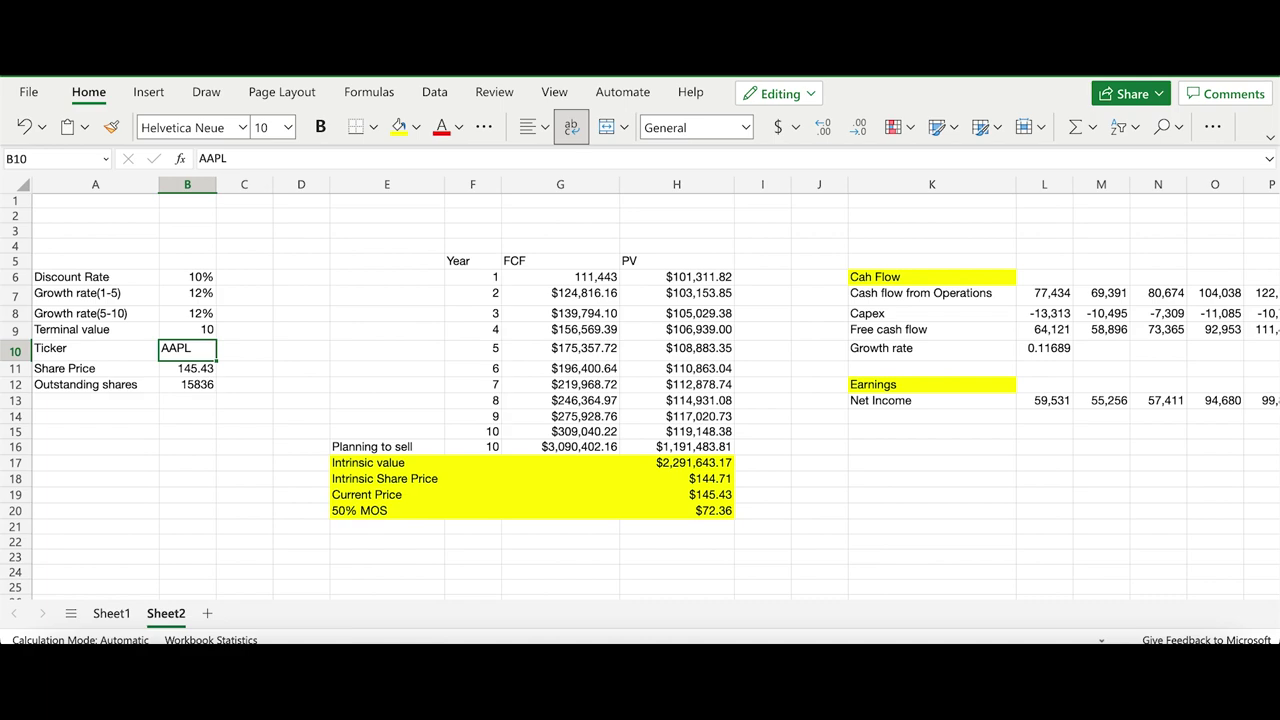
click(183, 299)
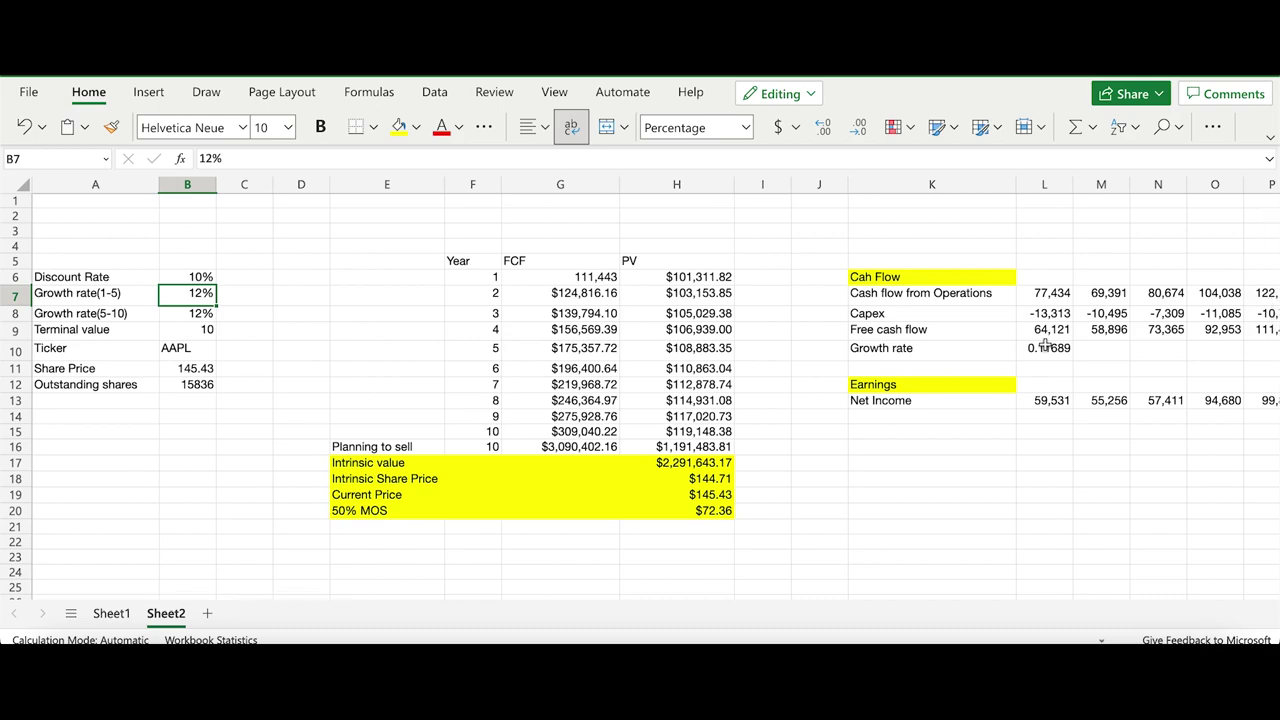
scroll(1044, 346, right, 3)
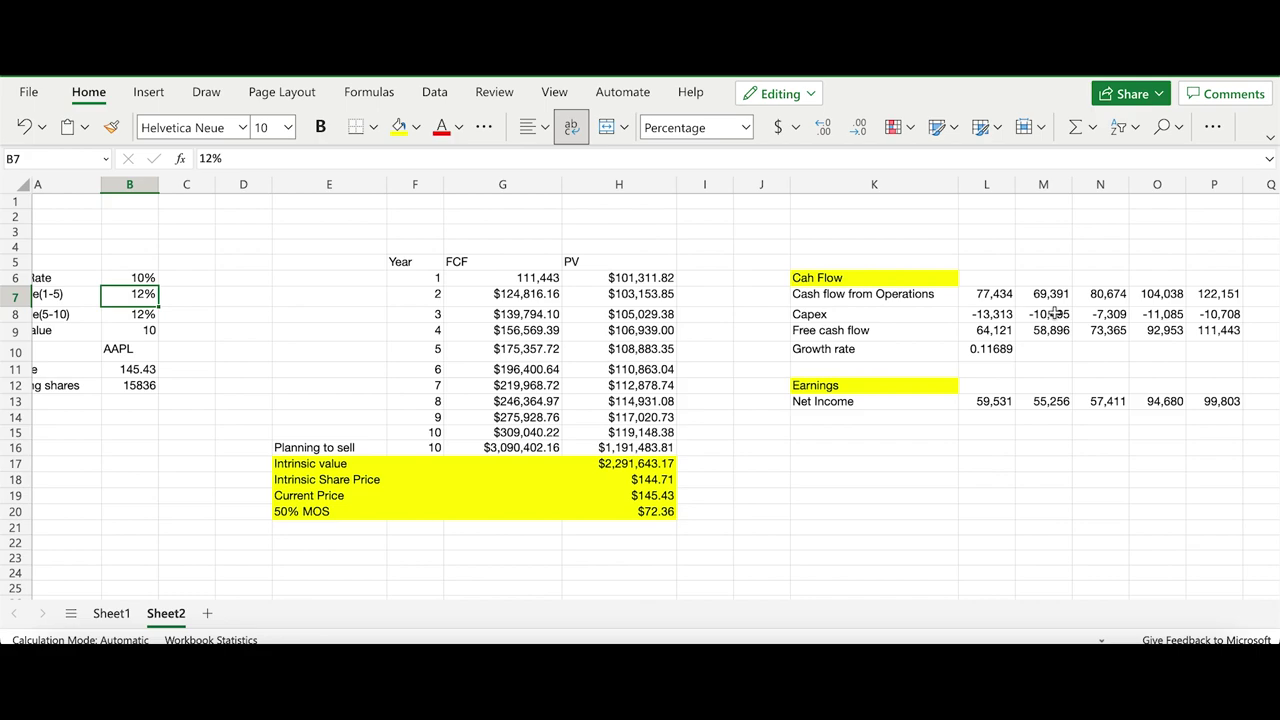
scroll(1055, 313, left, 3)
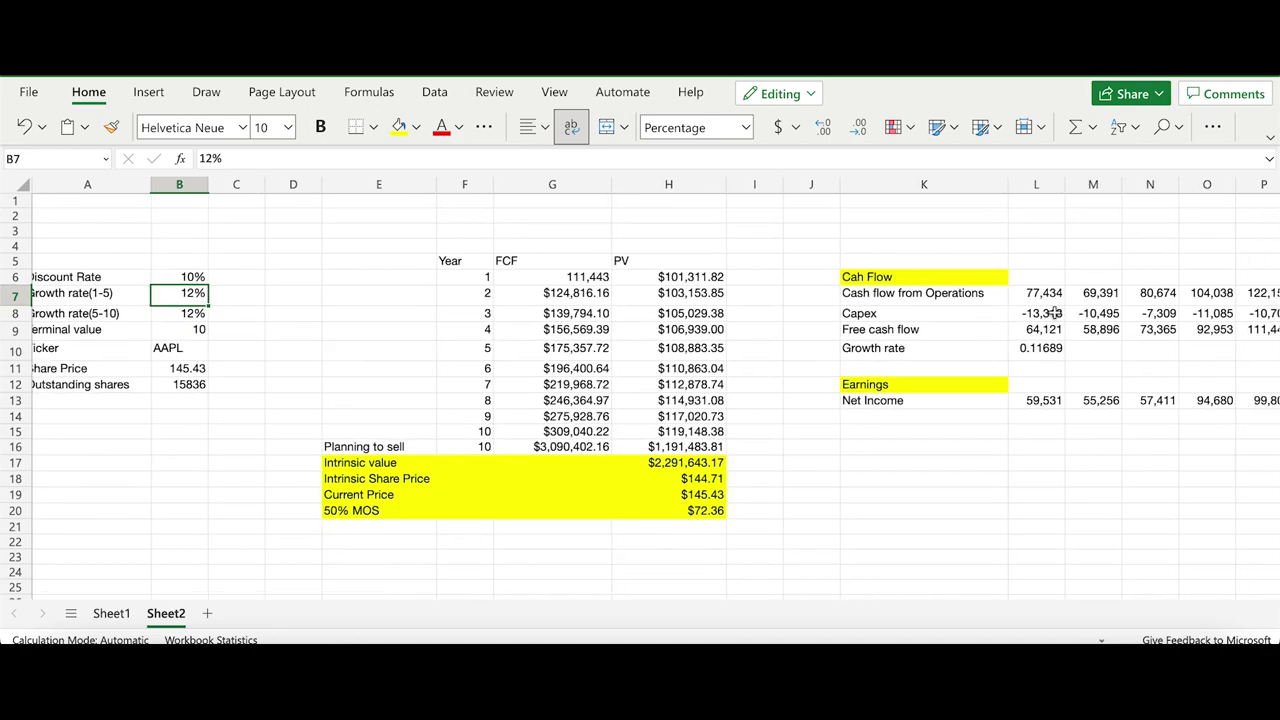
scroll(1055, 313, left, 1)
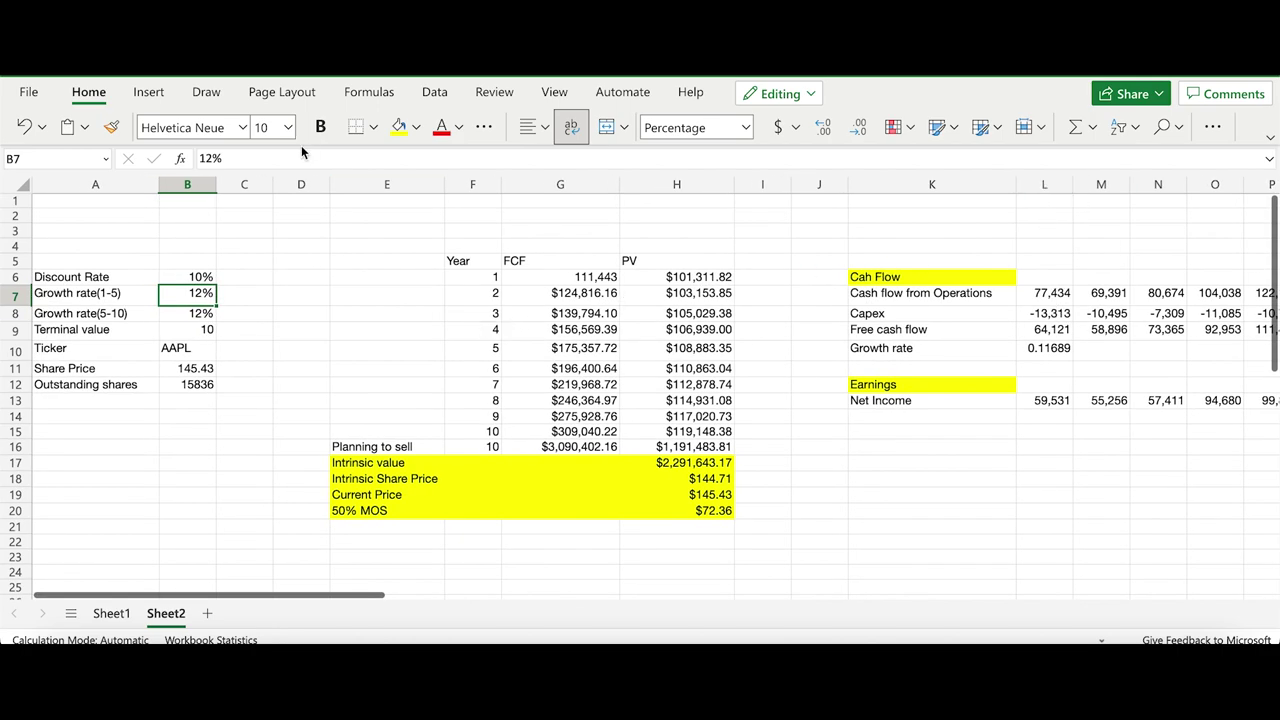
click(212, 160)
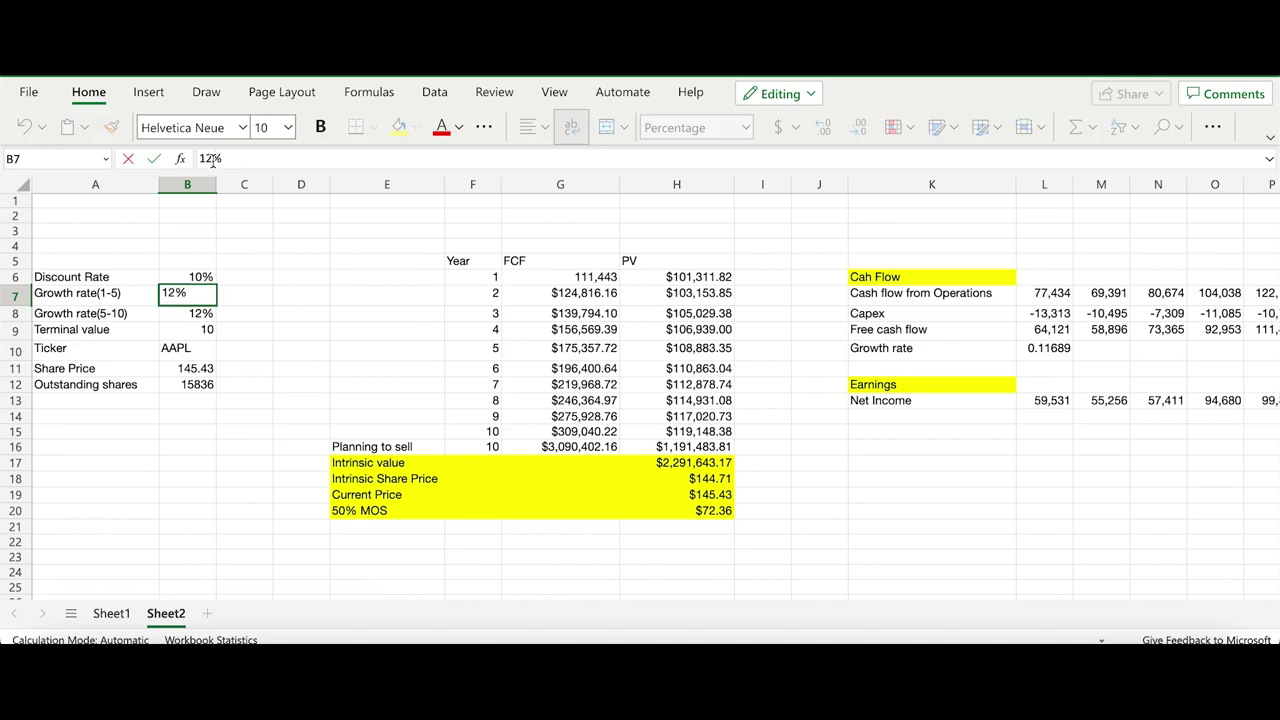
key(BackSpace)
key(BackSpace)
text(20)
key(Return)
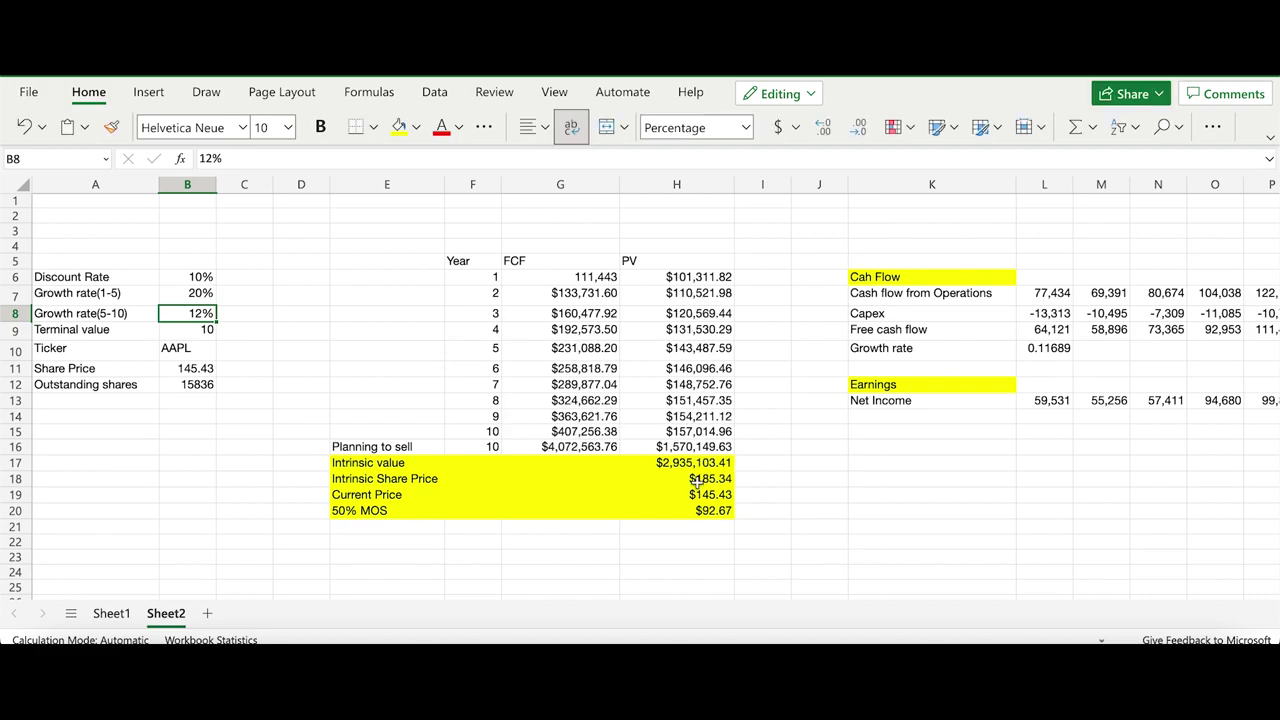
click(182, 293)
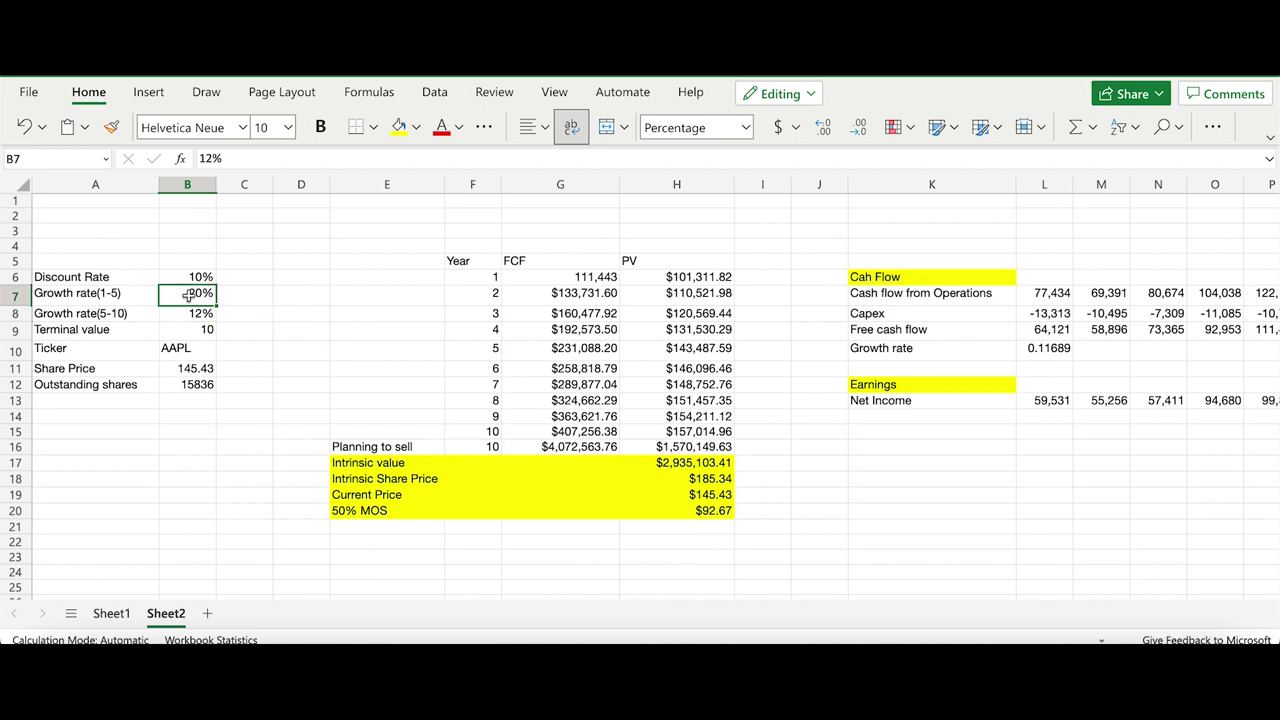
click(212, 160)
key(BackSpace)
key(BackSpace)
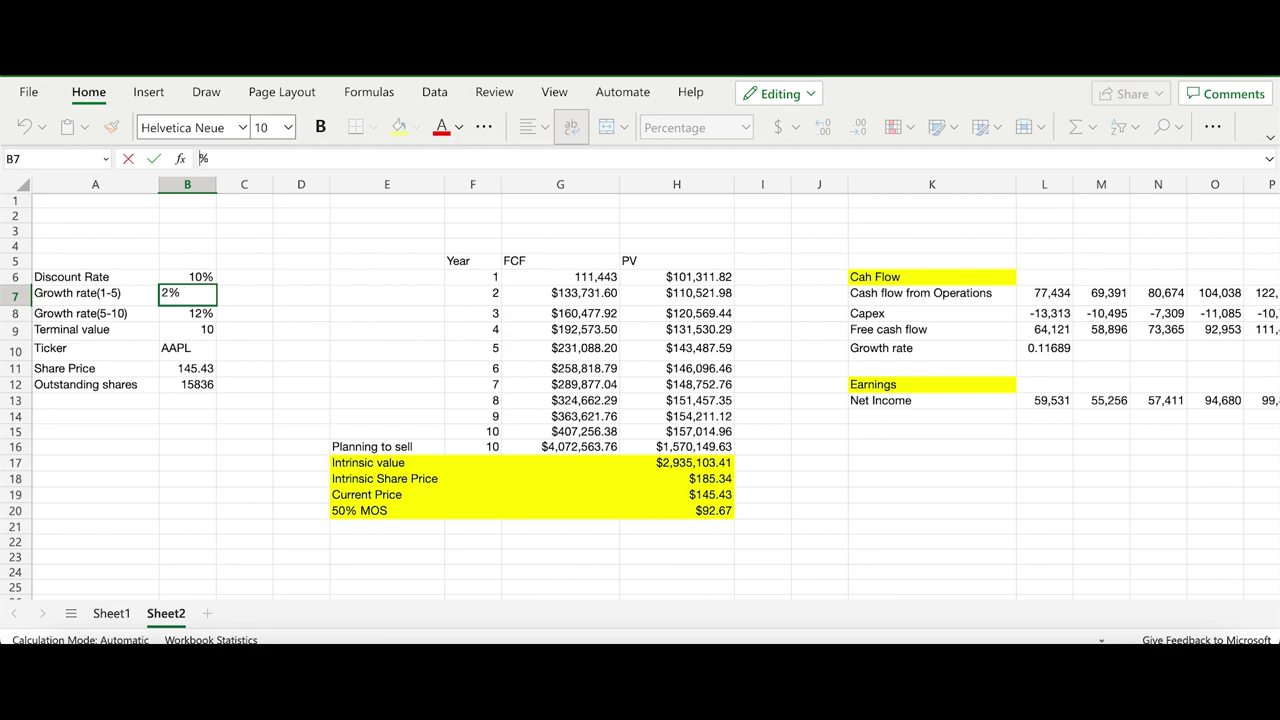
text(12)
key(Return)
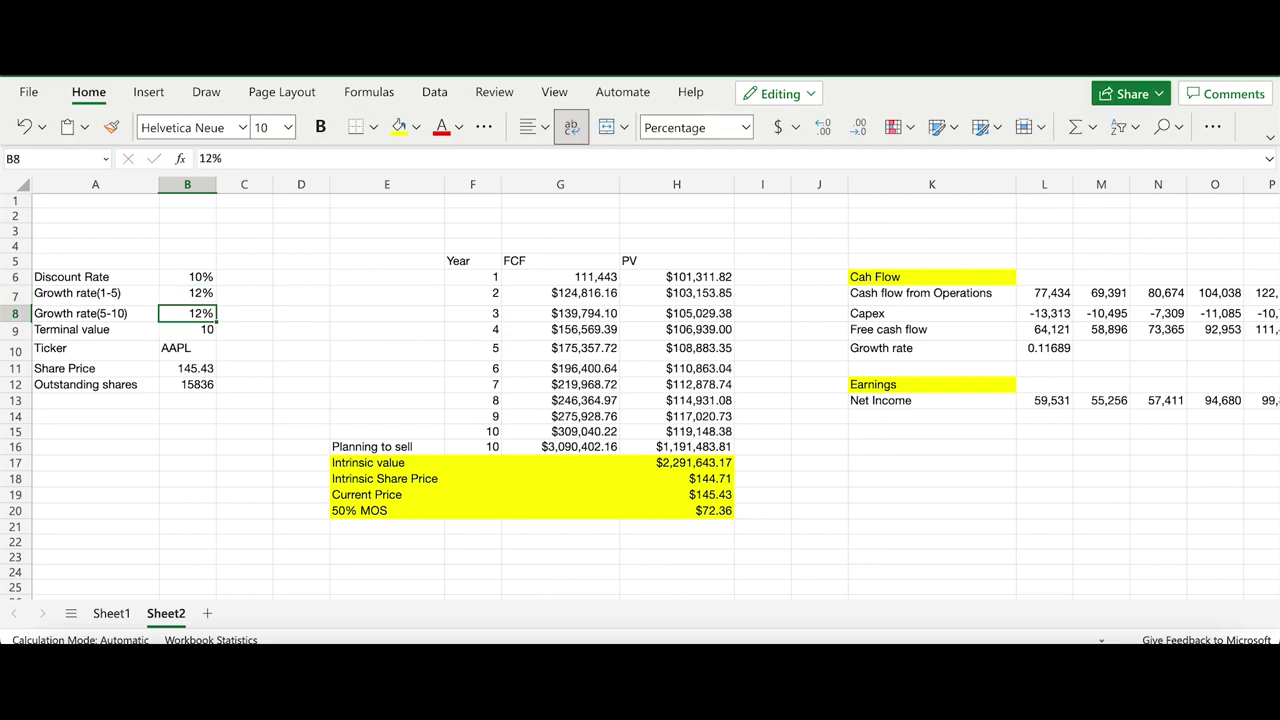
click(704, 480)
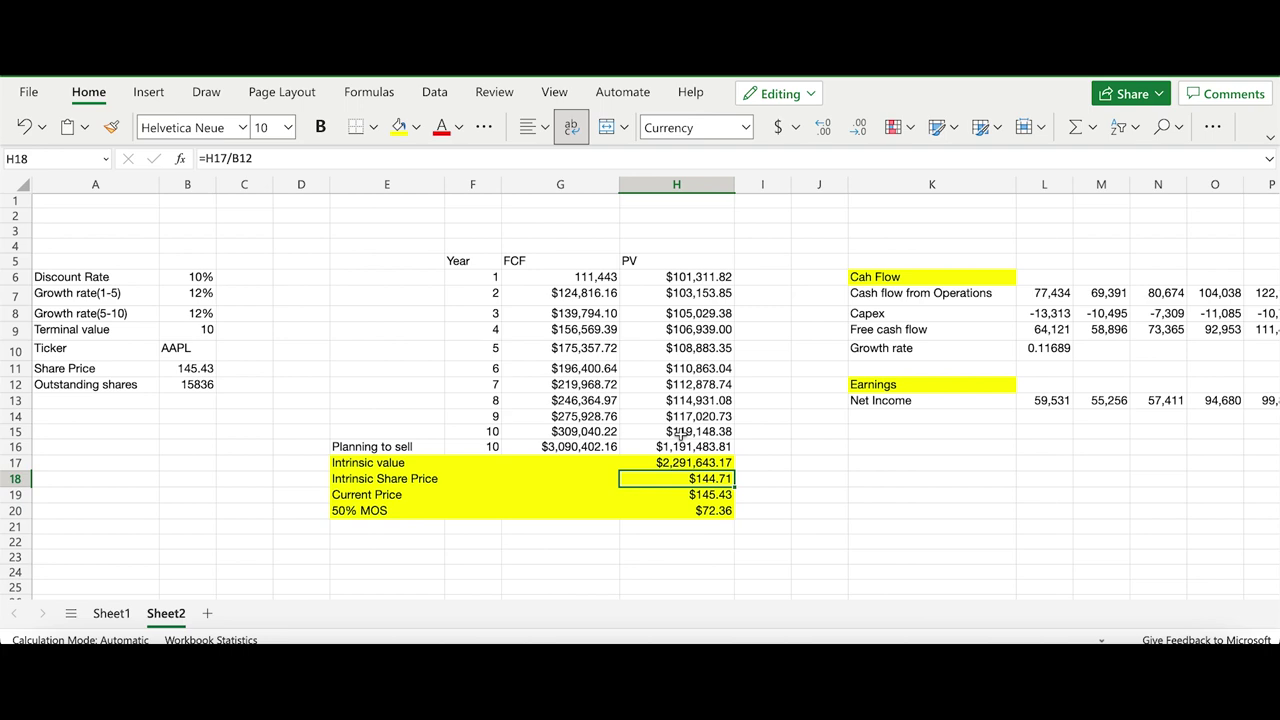
Review the 50% MOS formula in H20 and the intrinsic share price formula in H18
click(663, 511)
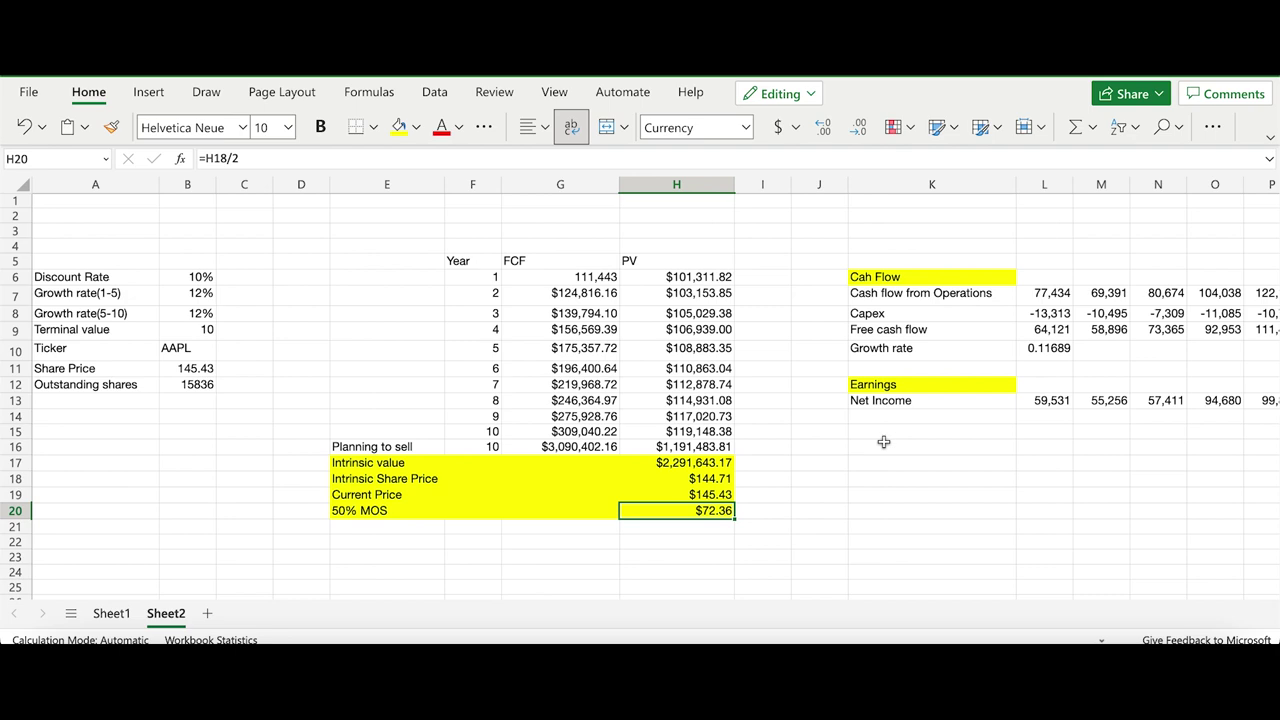
click(667, 481)
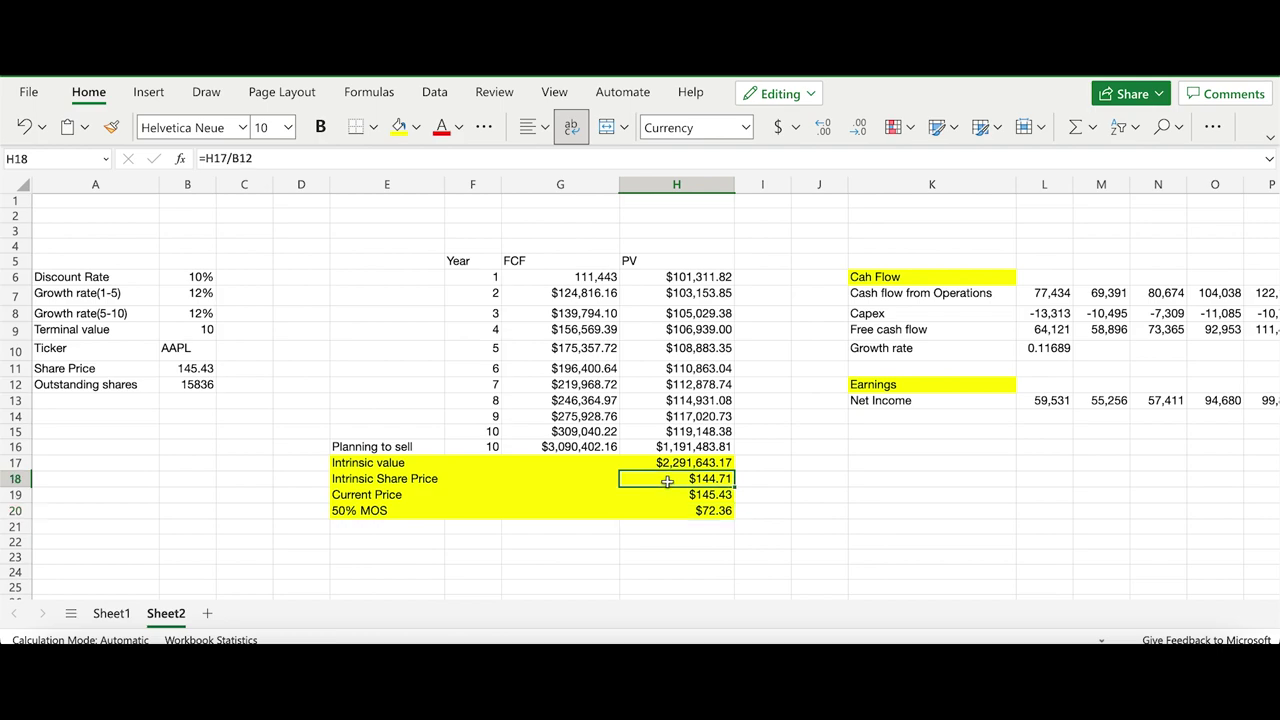
scroll(667, 481, right, 3)
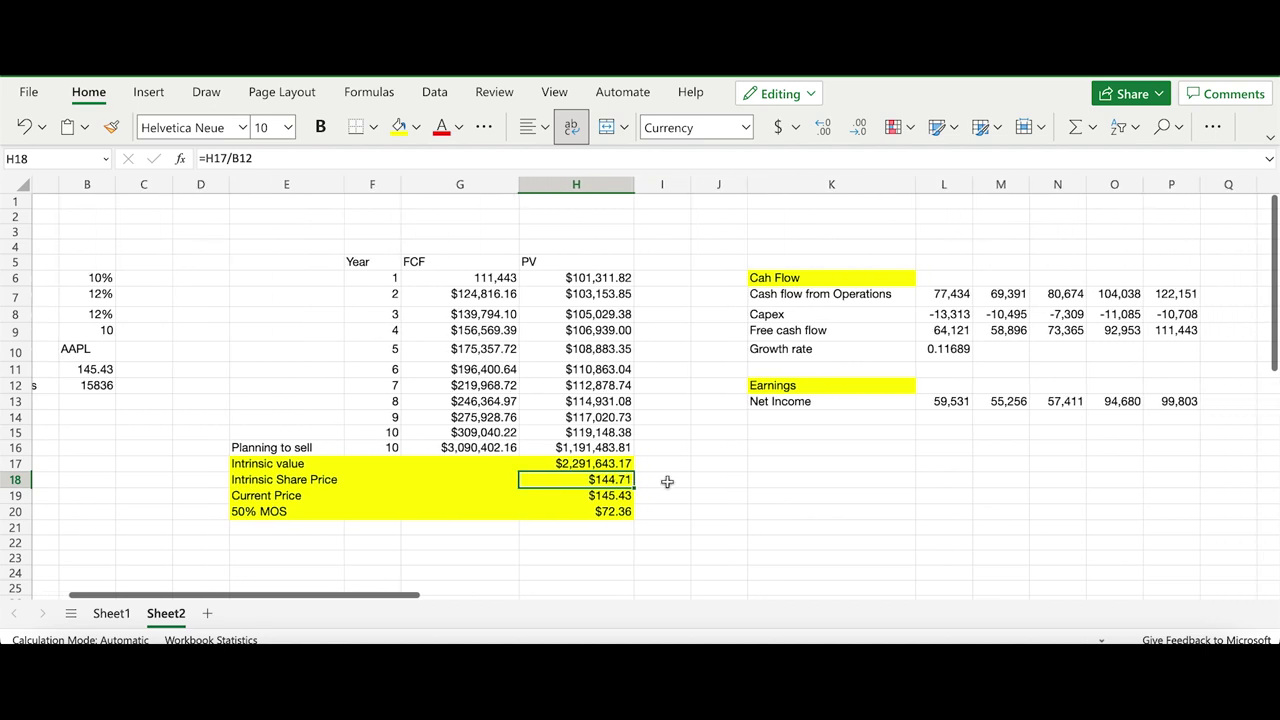
click(810, 413)
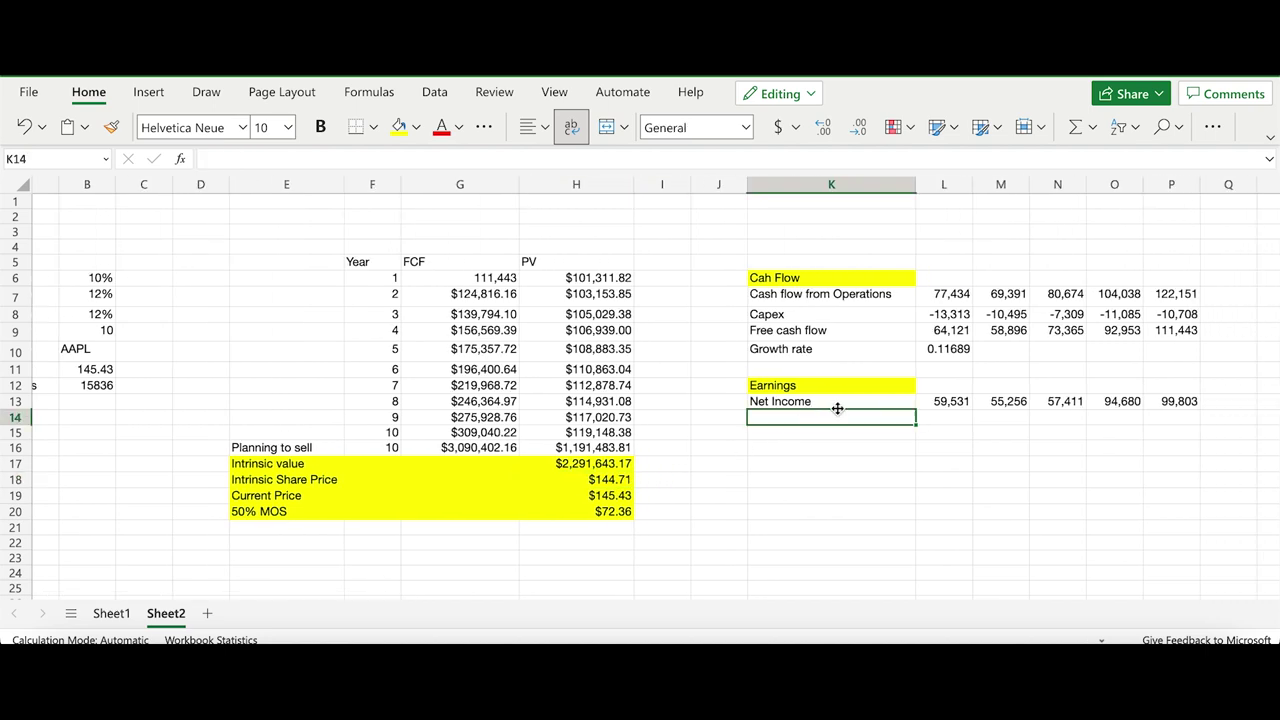
click(838, 404)
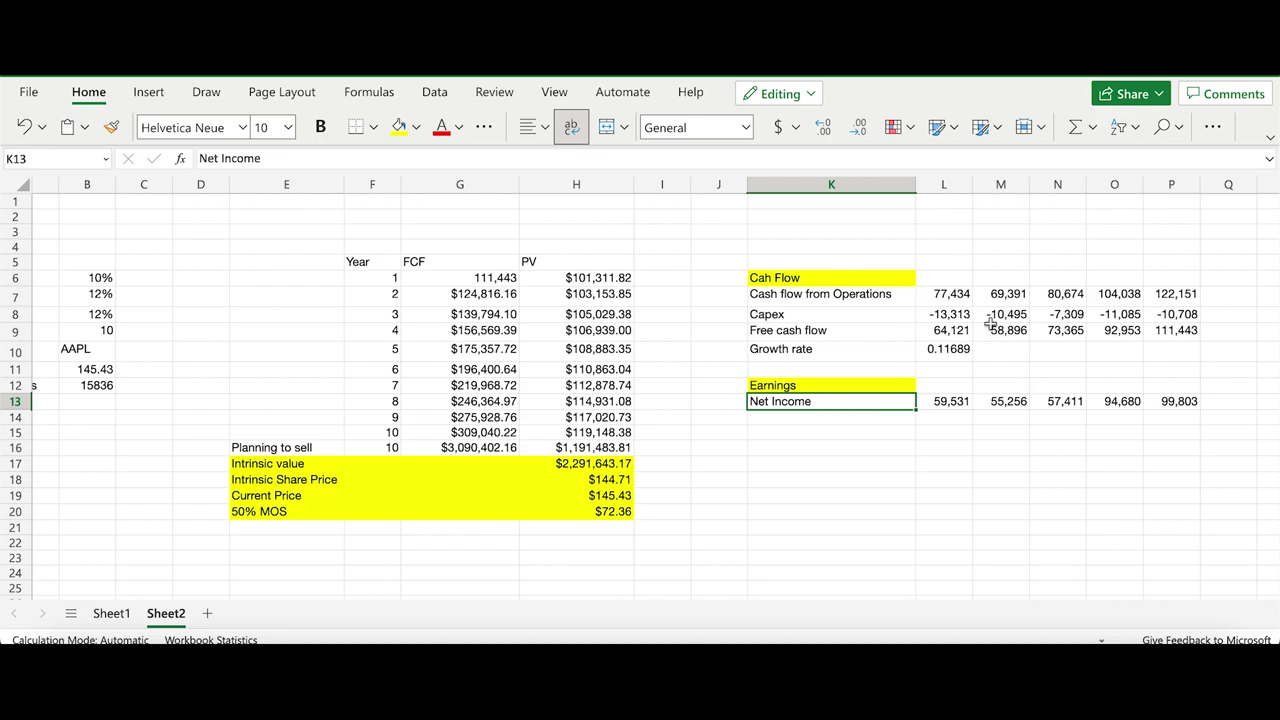
click(961, 294)
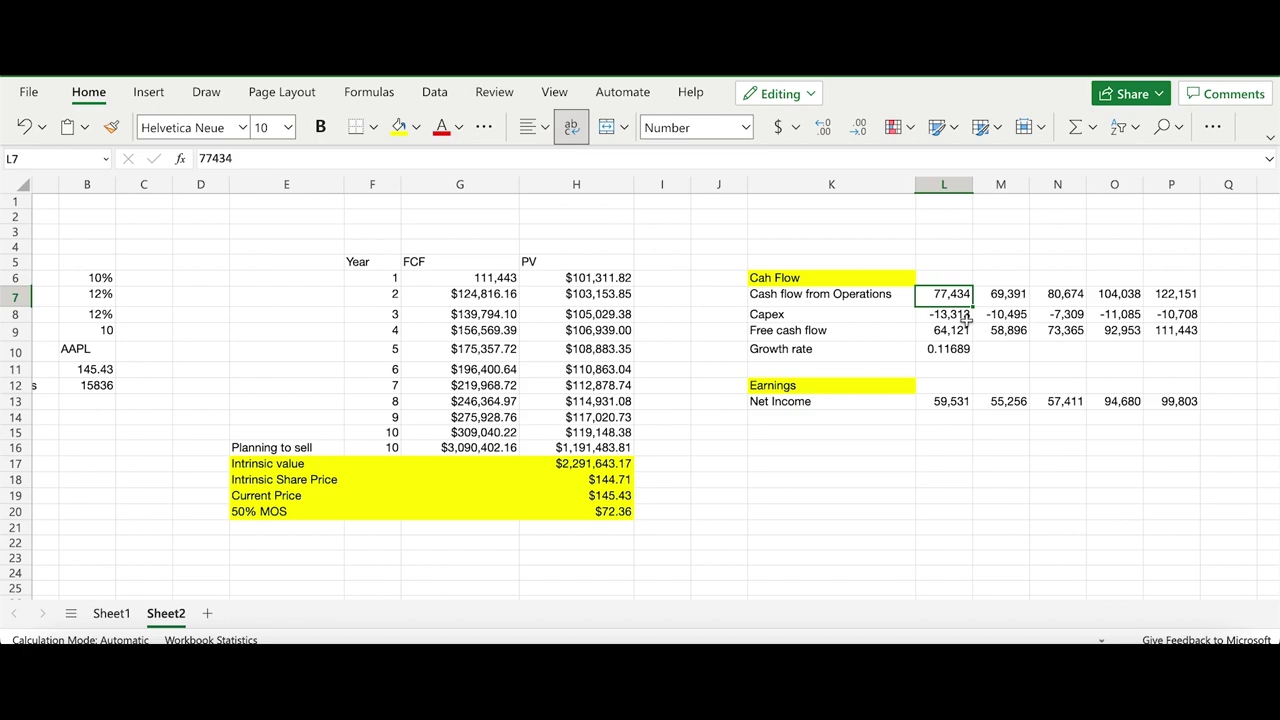
click(1108, 329)
click(1153, 330)
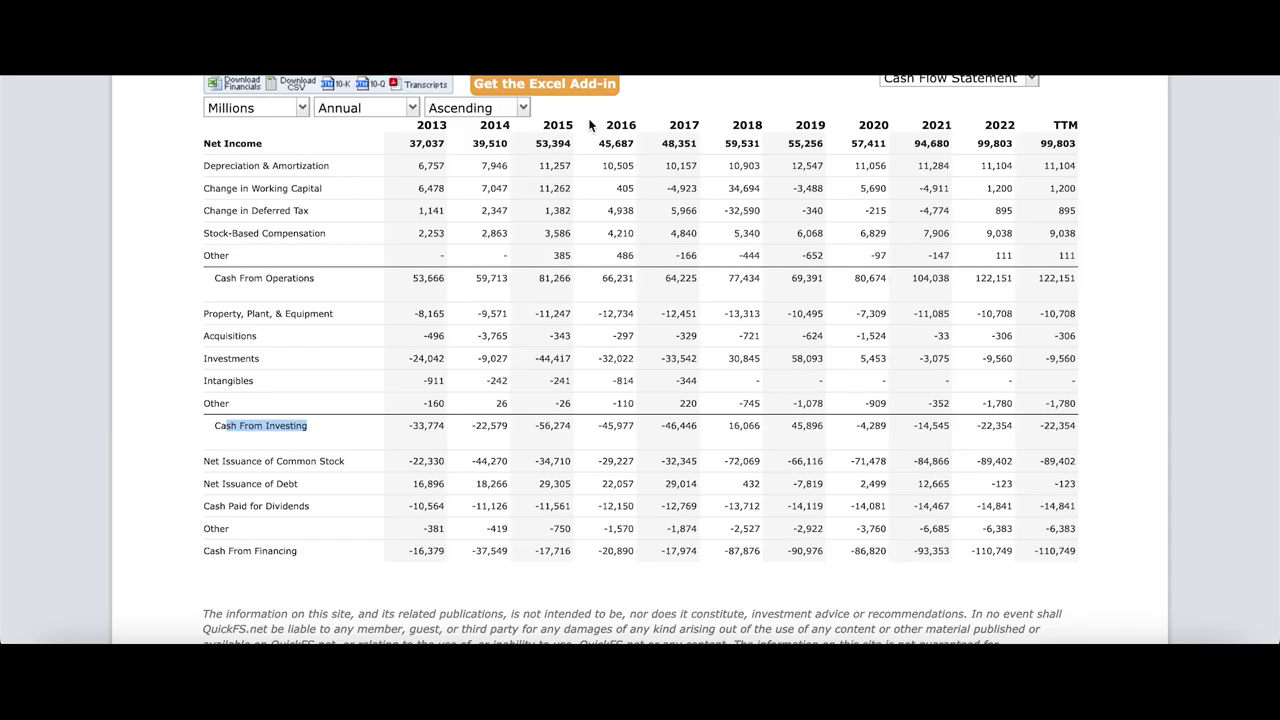
Search QuickFS for the Netflix ticker 'nflx'
scroll(580, 122, up, 3)
click(542, 93)
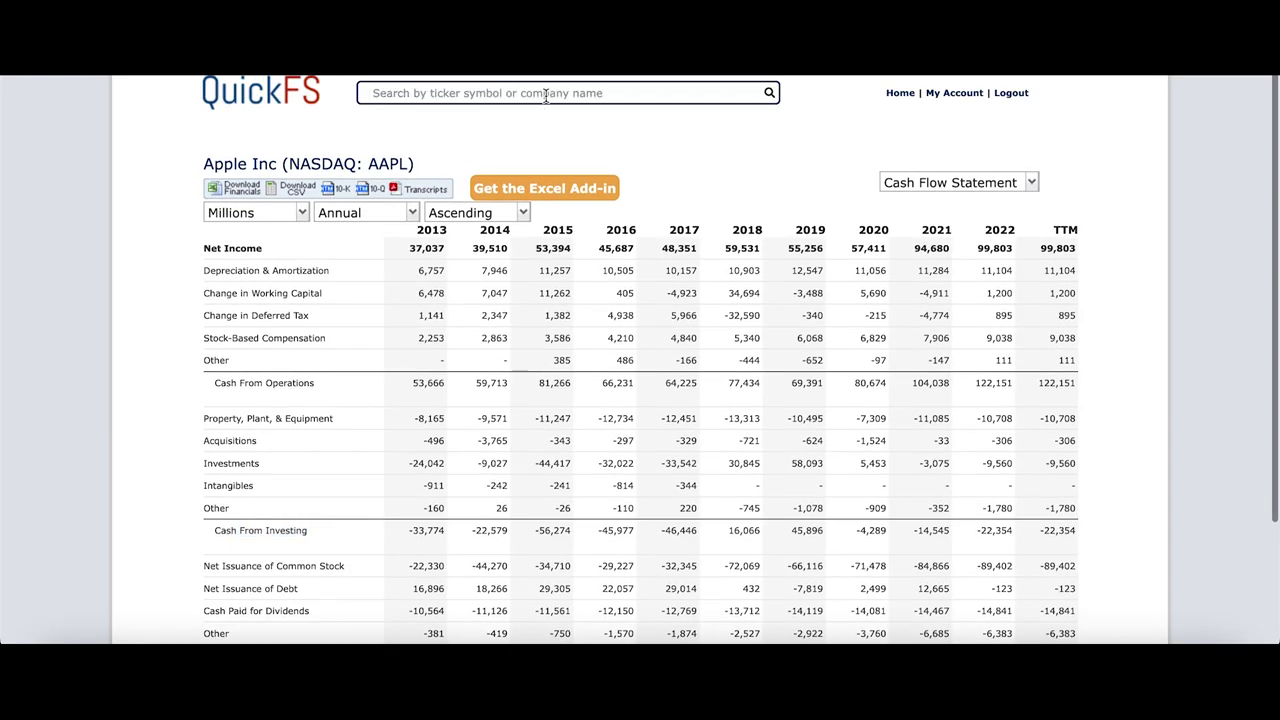
text(nflx)
key(Return)
Highlight Netflix's negative 2016–2019 operating cash flows, then return to the DCF workbook
scroll(907, 348, down, 1)
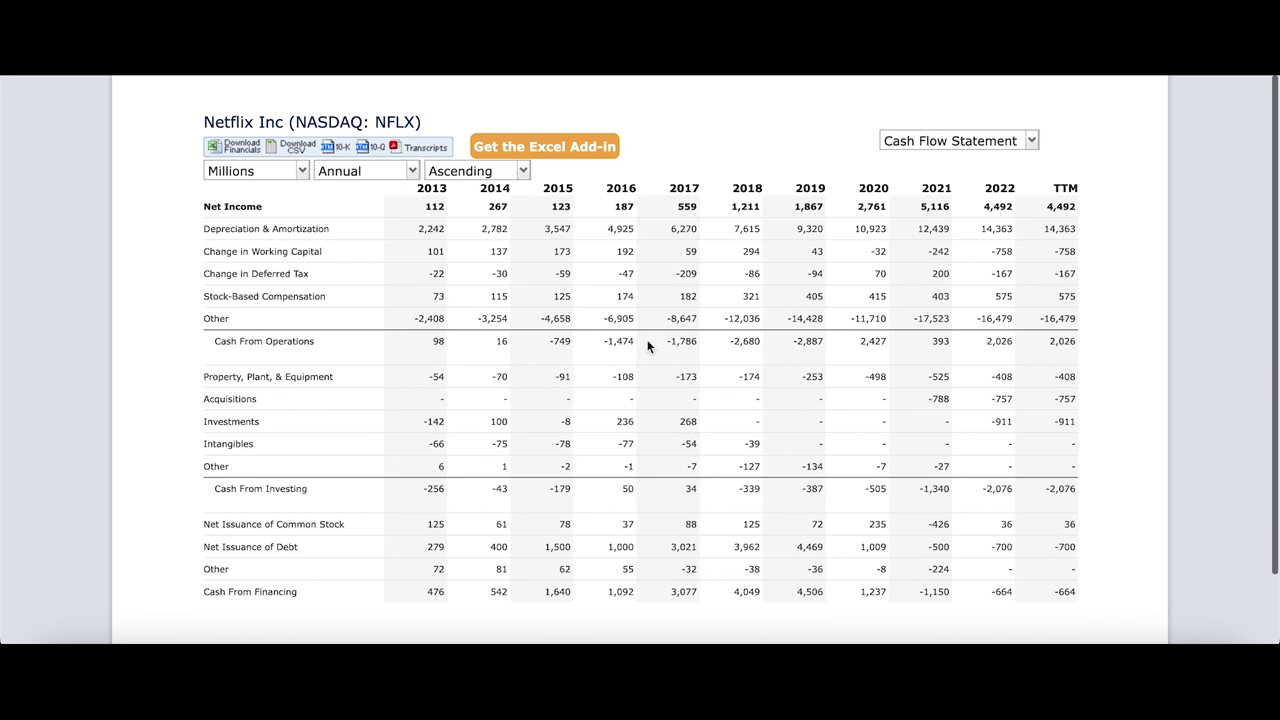
drag(605, 341, 831, 343)
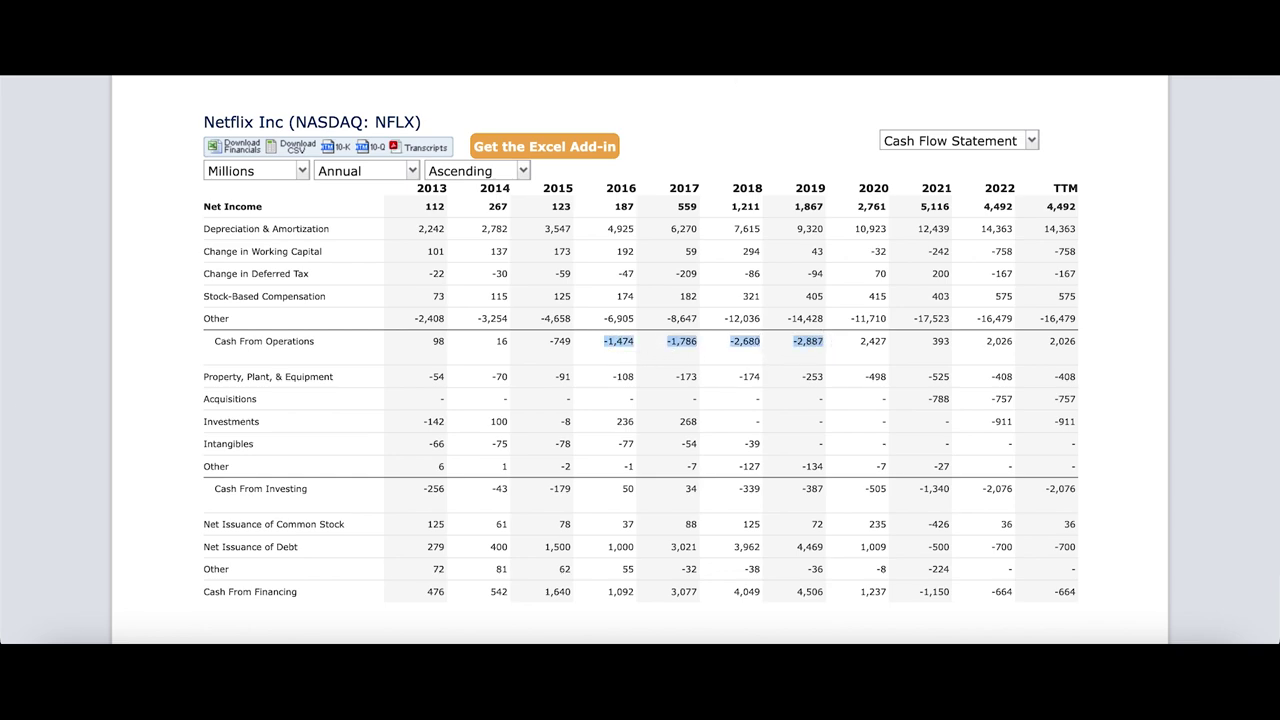
key(ctrl+Tab)
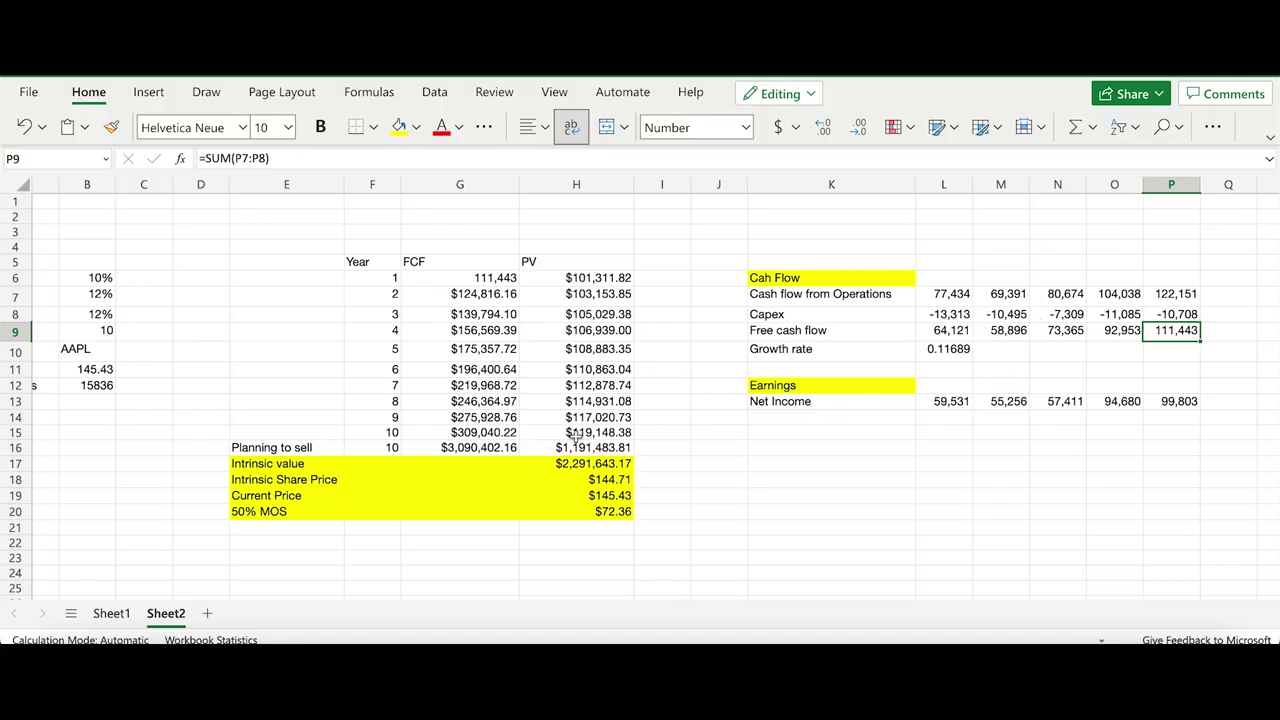
scroll(552, 280, left, 1)
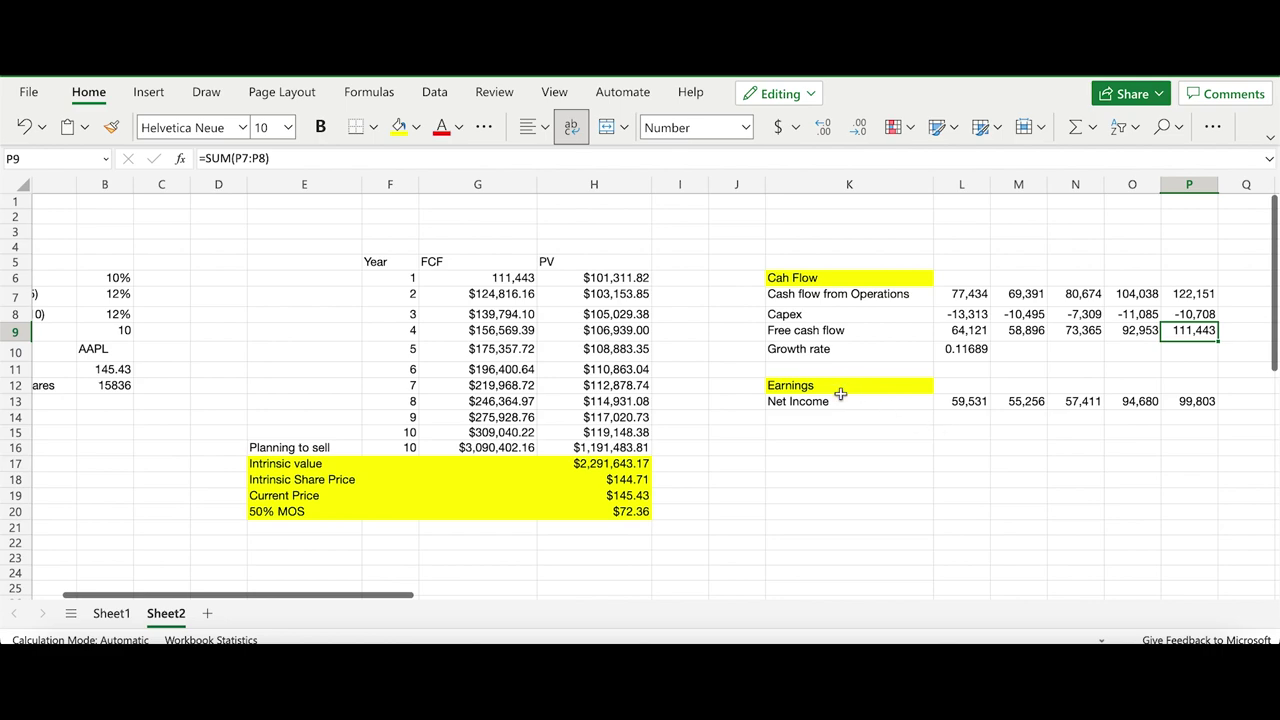
click(1192, 402)
click(514, 277)
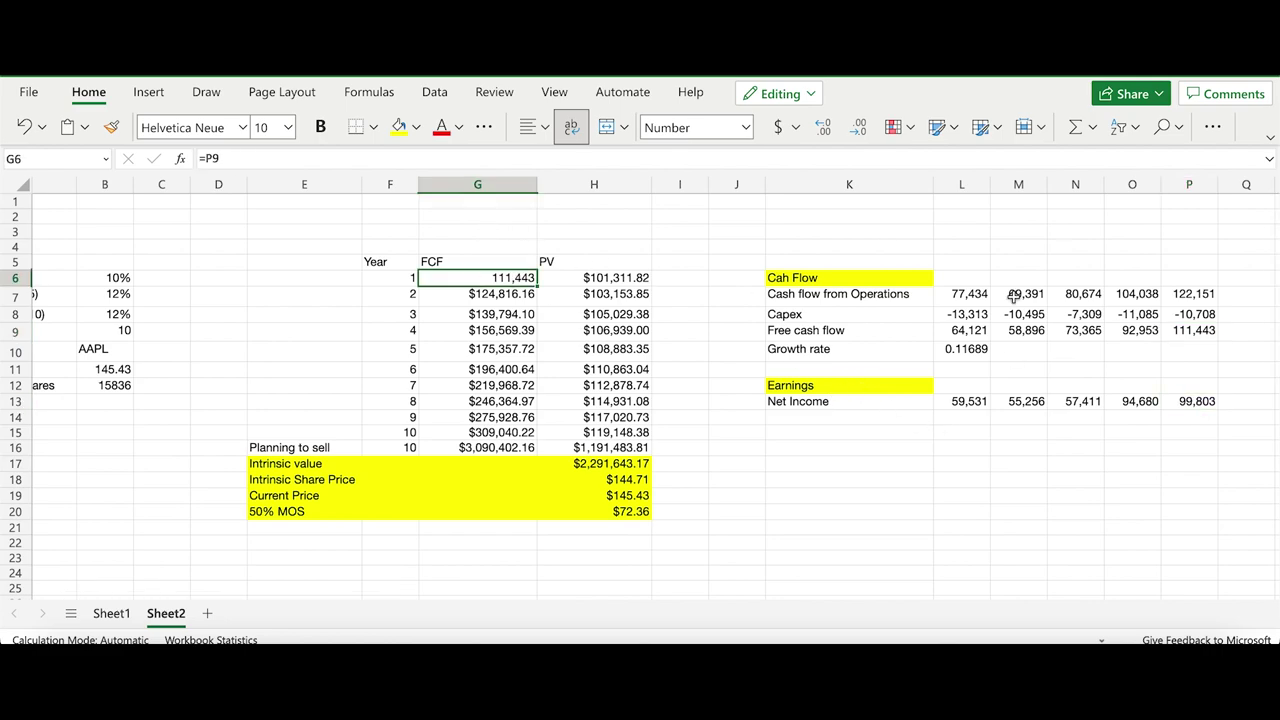
click(1194, 331)
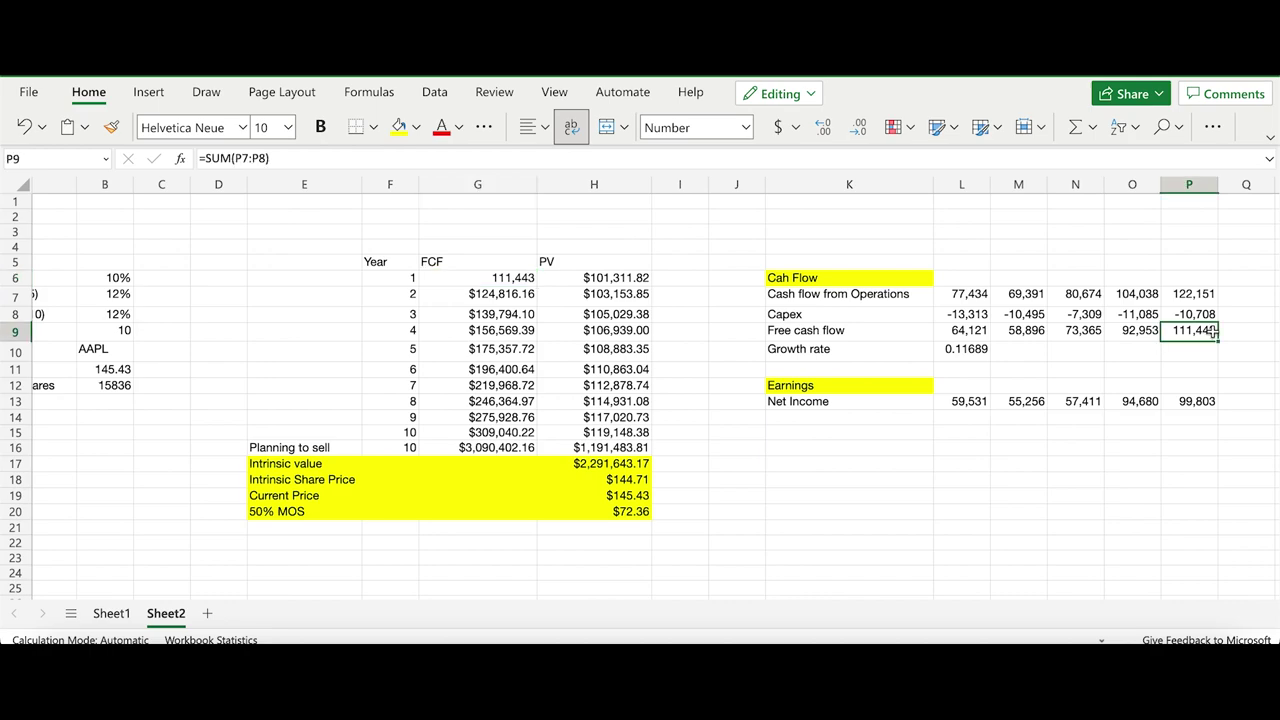
click(1196, 401)
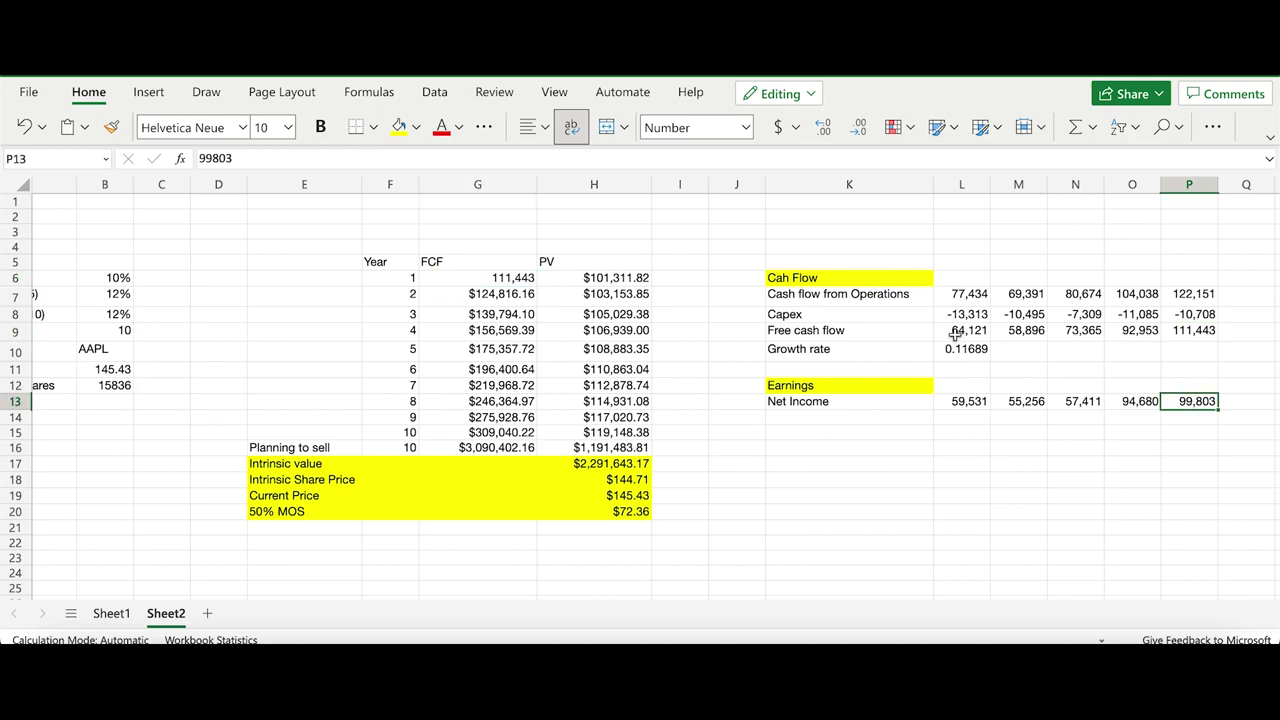
drag(957, 330, 1173, 336)
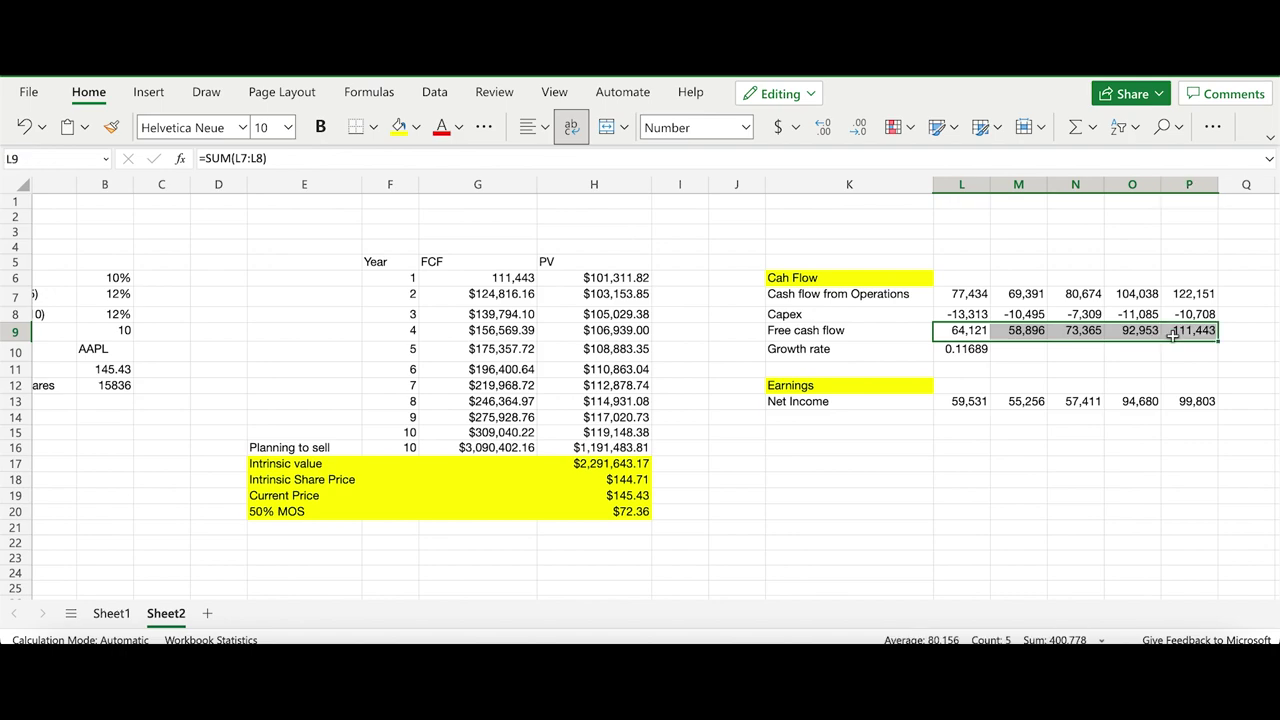
click(1150, 356)
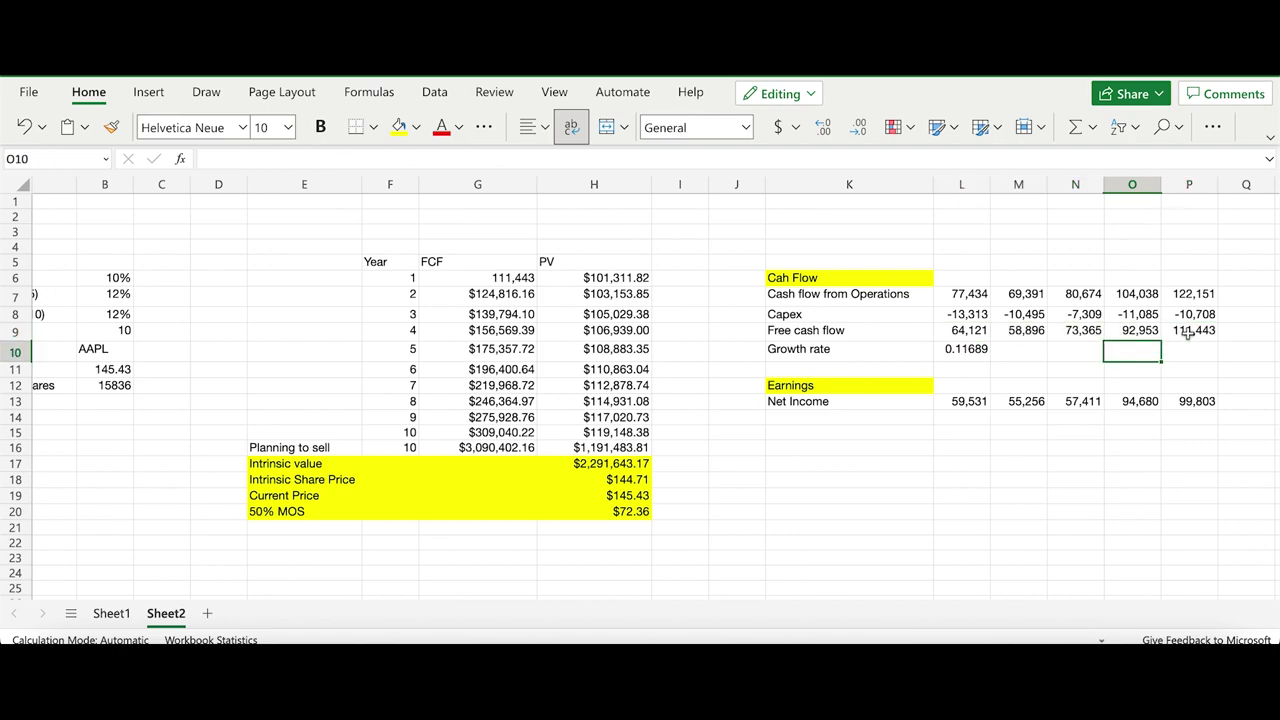
click(1188, 334)
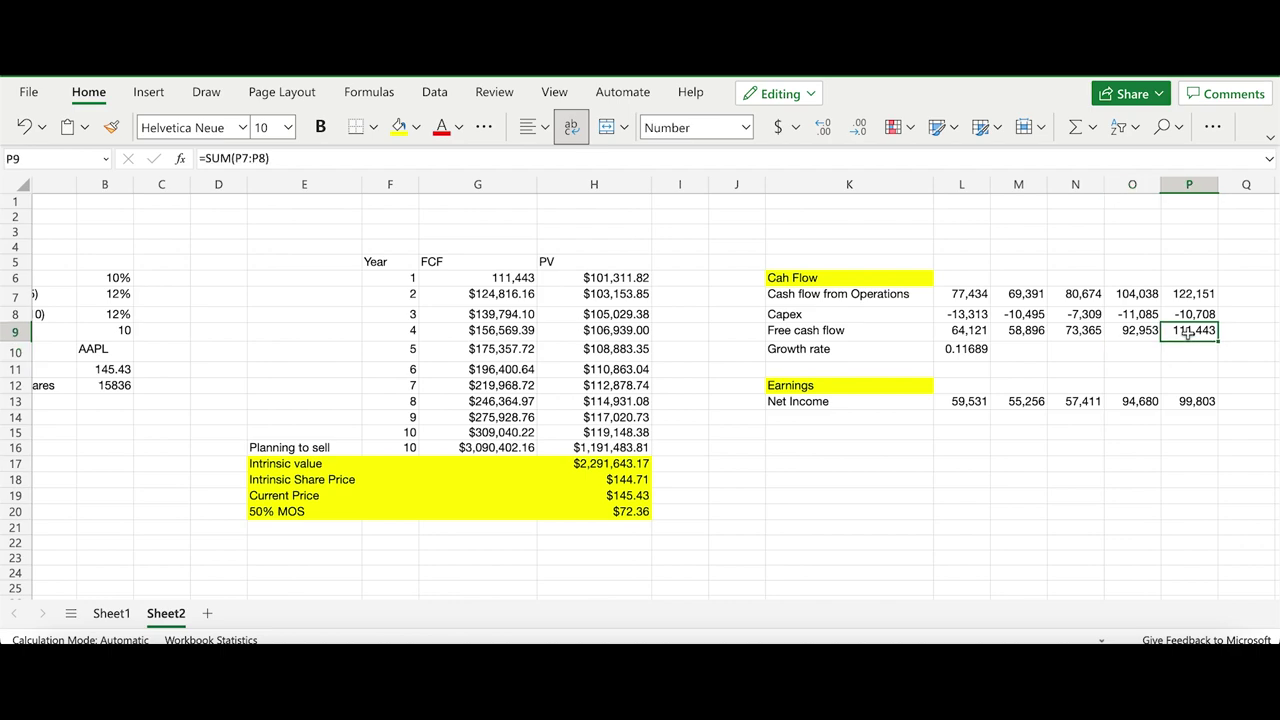
scroll(1188, 334, left, 2)
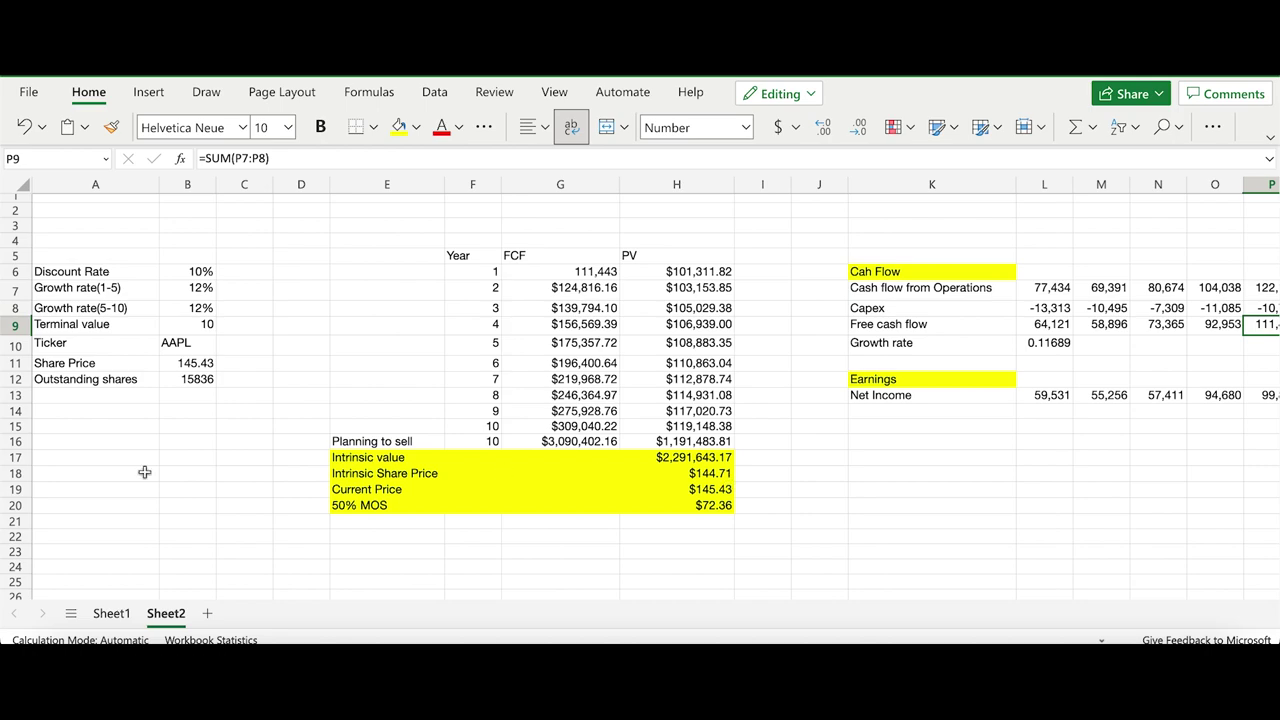
click(899, 553)
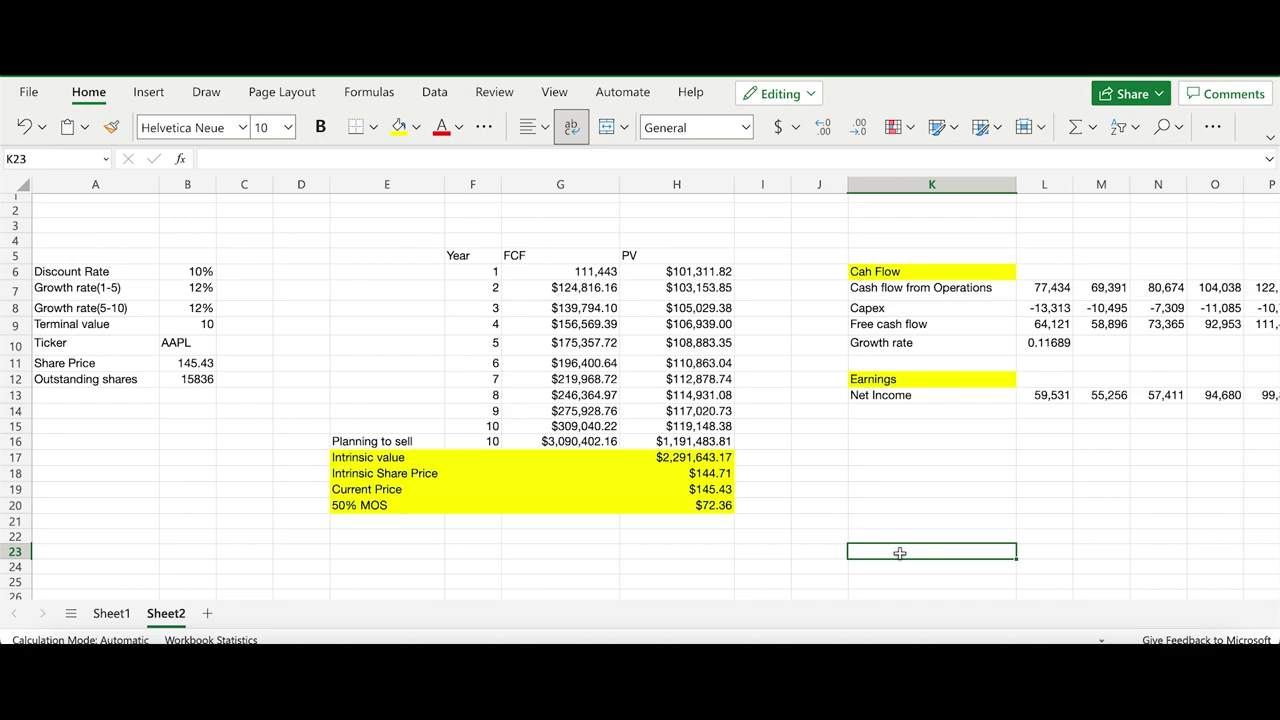
scroll(960, 497, right, 2)
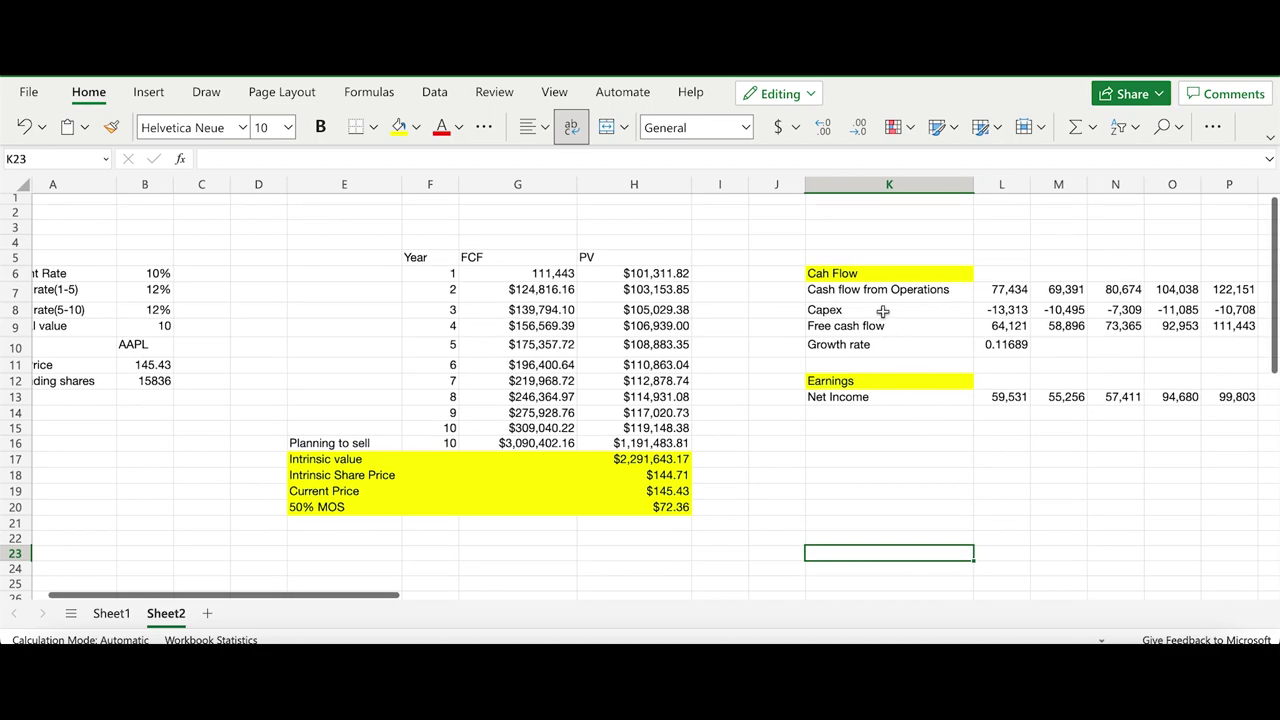
click(883, 311)
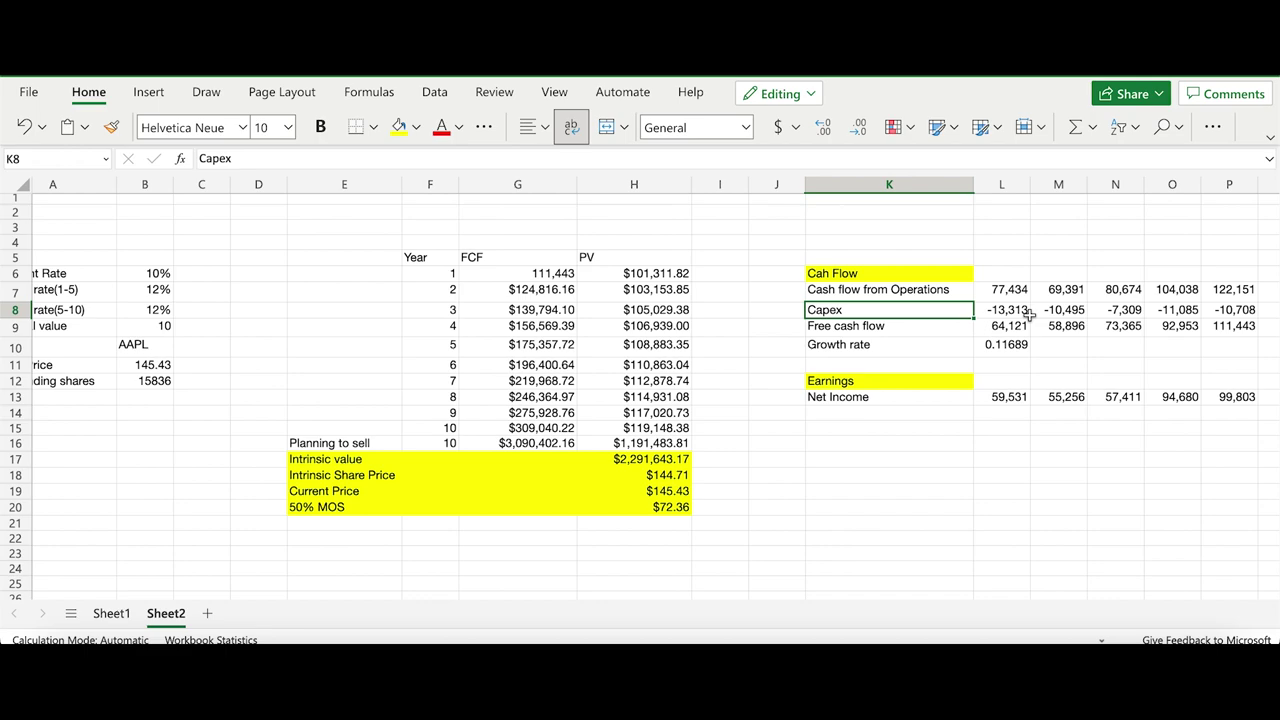
scroll(1030, 313, left, 1)
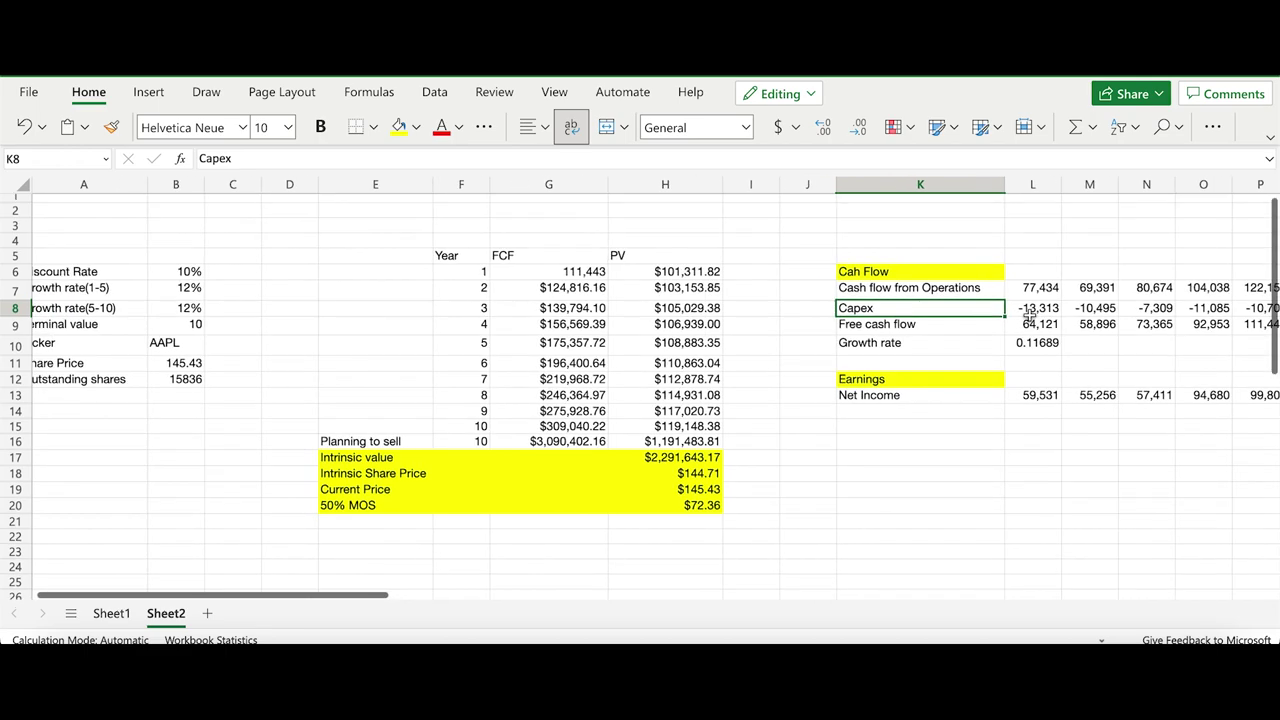
scroll(1030, 313, left, 1)
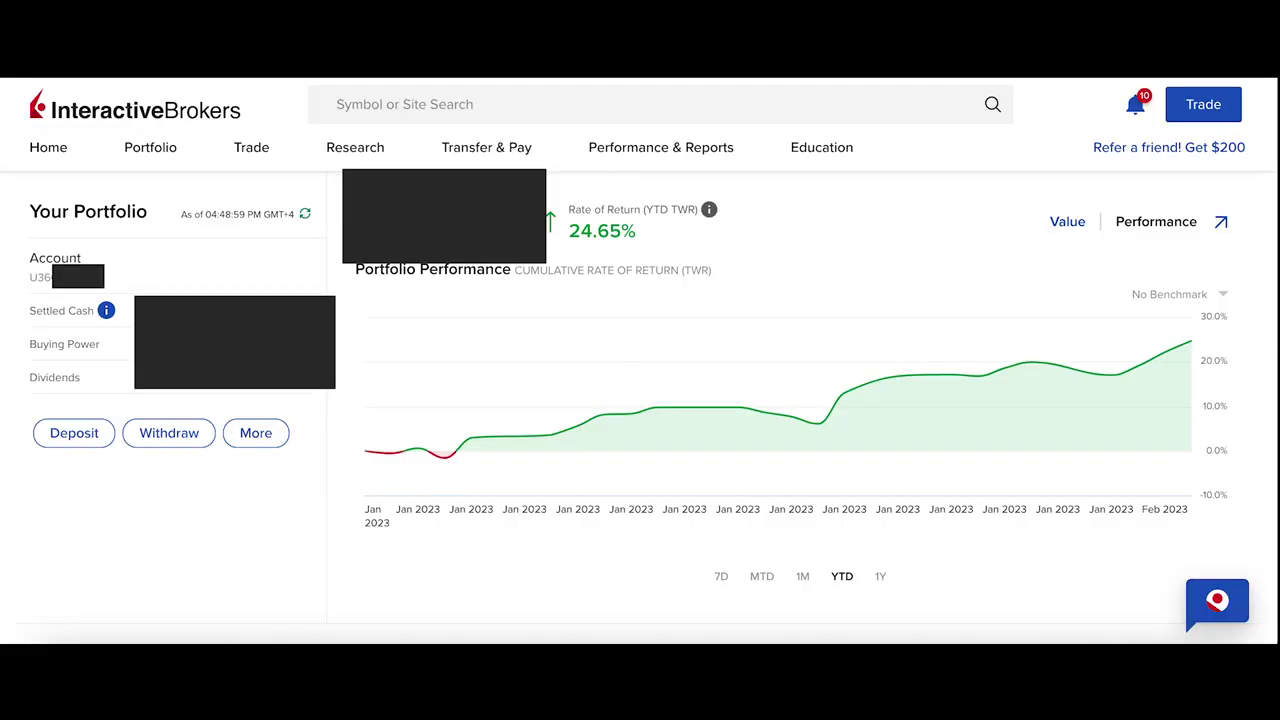
mouse_move(755, 366)
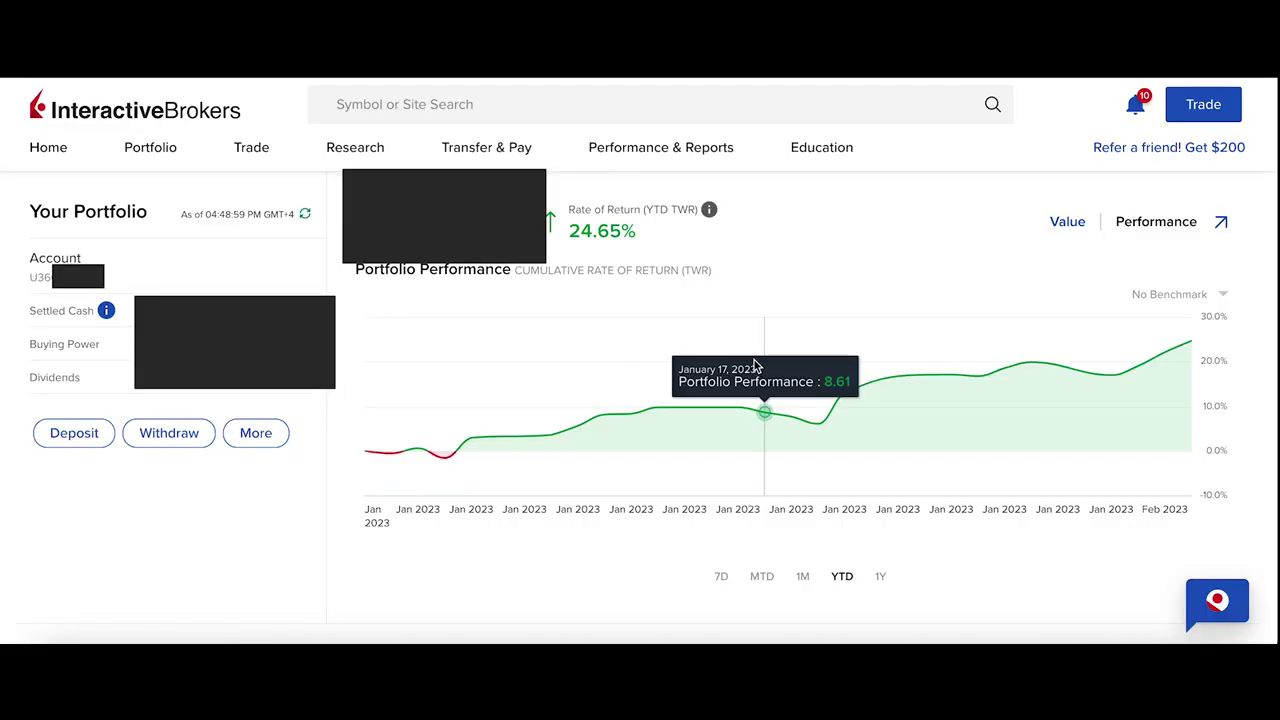